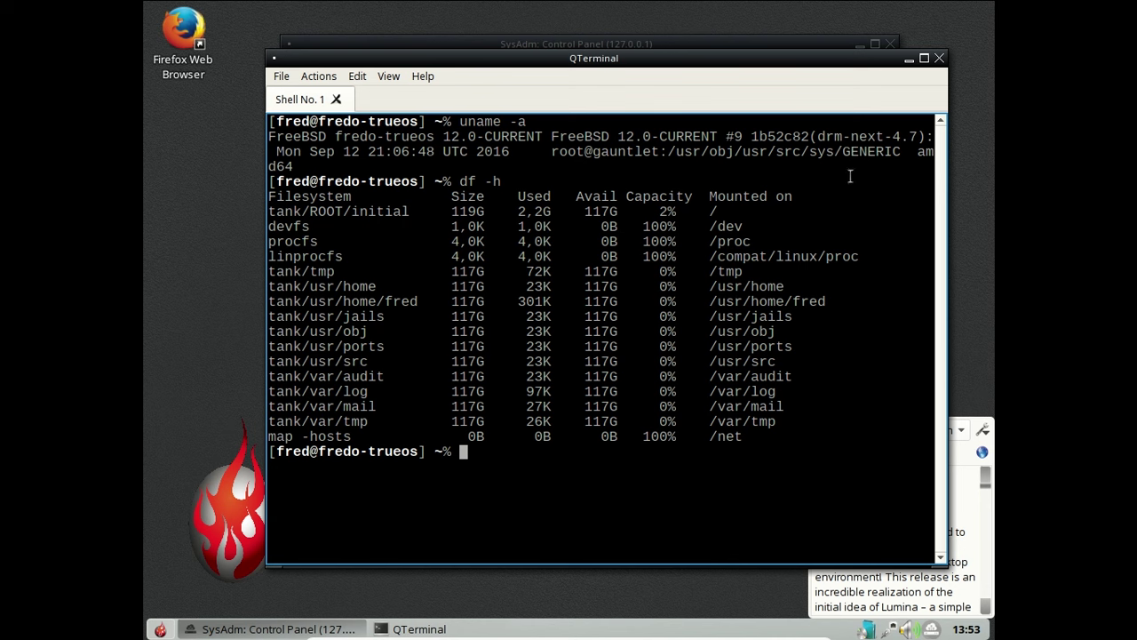
- Exit the terminal and launch the Firefox web browser
{"action": "left_click", "coordinate": [939, 60]}
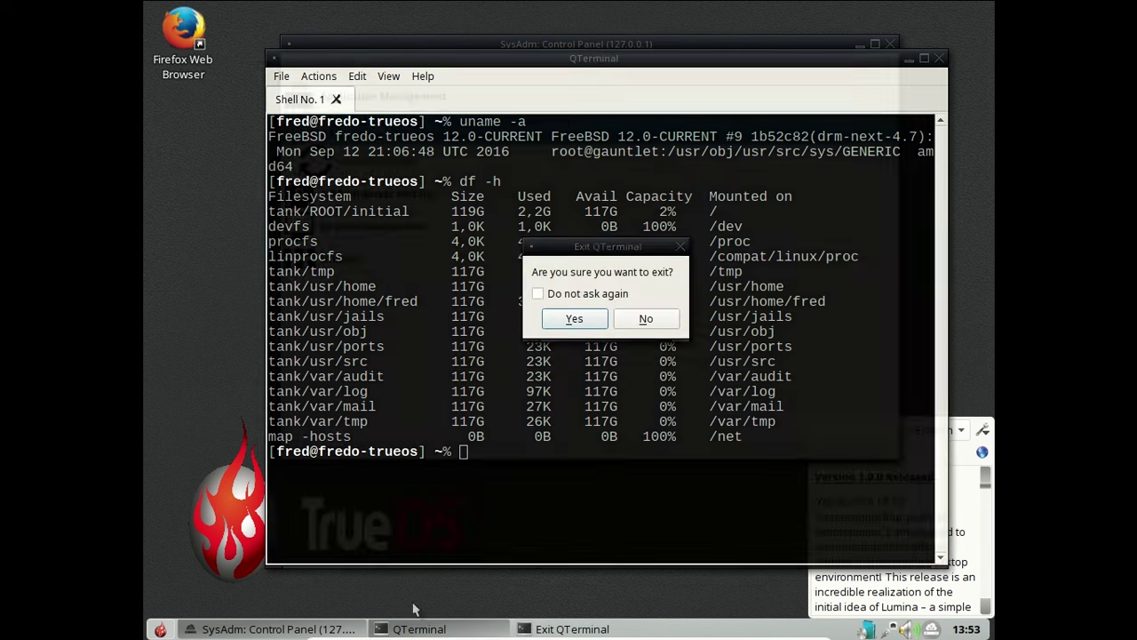
{"action": "left_click", "coordinate": [568, 326]}
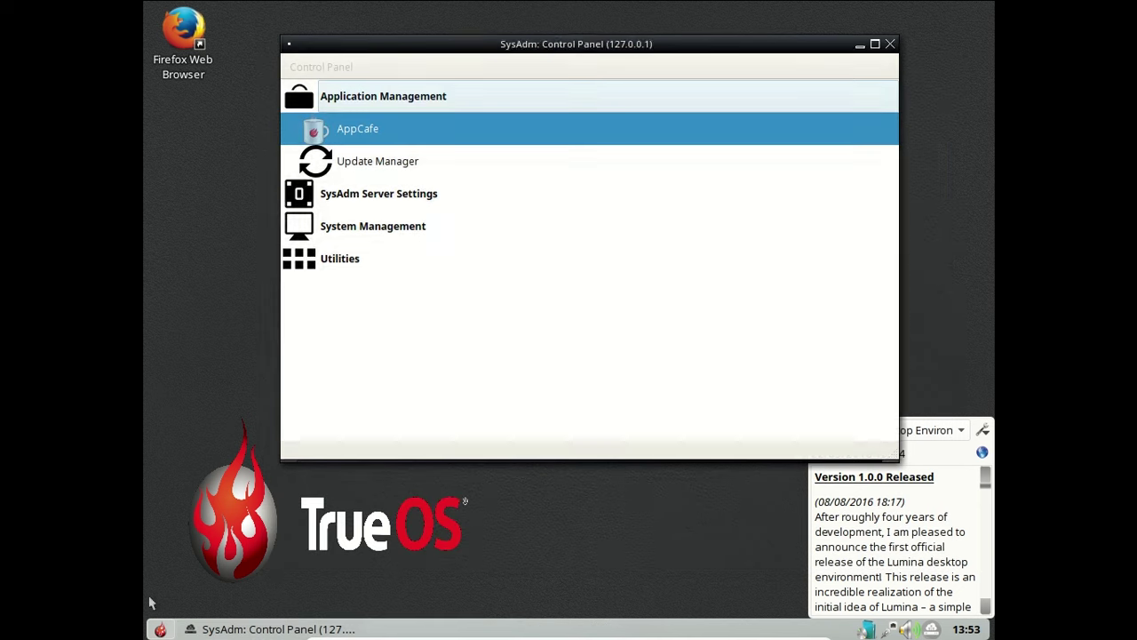
{"action": "left_click", "coordinate": [160, 629]}
{"action": "left_click", "coordinate": [293, 76]}
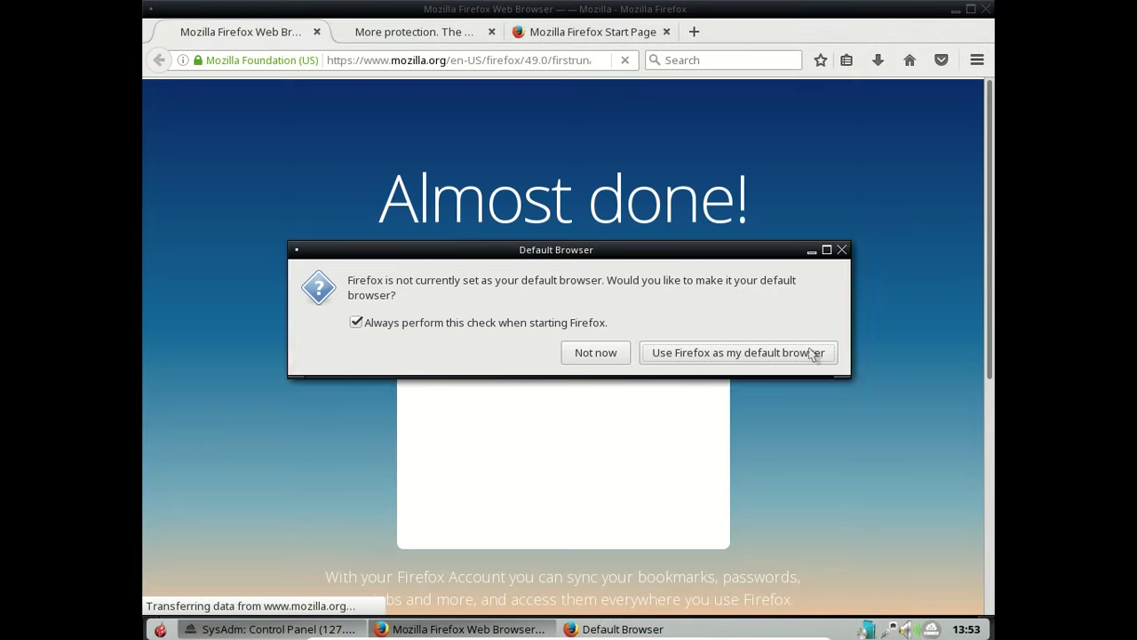
- Make Firefox the default browser and close the two Mozilla first-run tabs, keeping only the start page
{"action": "left_click", "coordinate": [812, 353]}
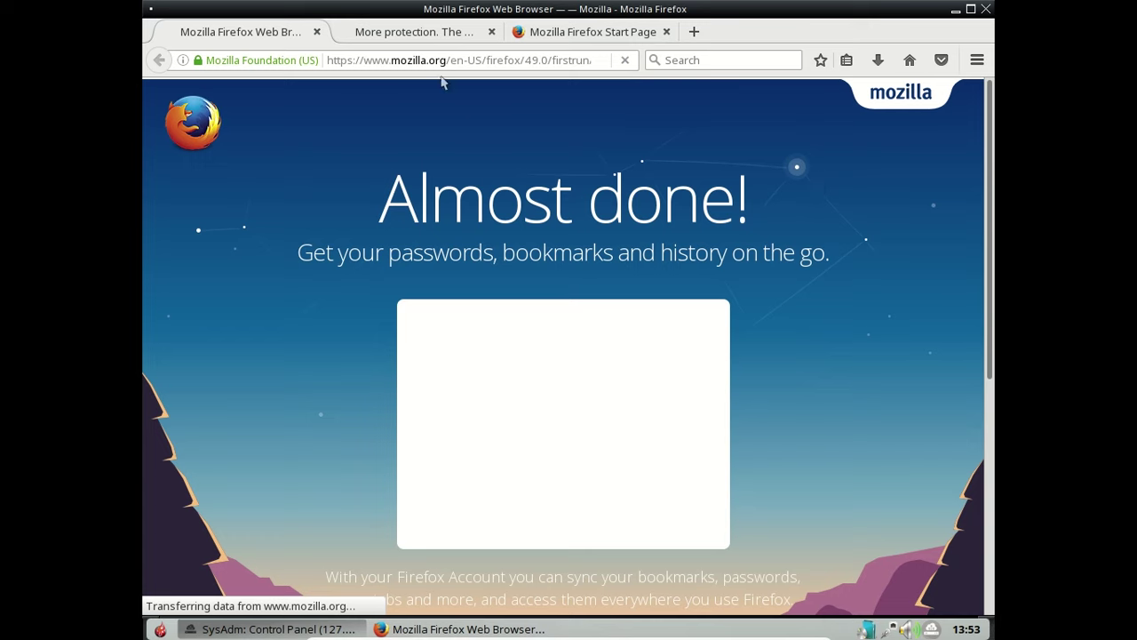
{"action": "left_click", "coordinate": [317, 33]}
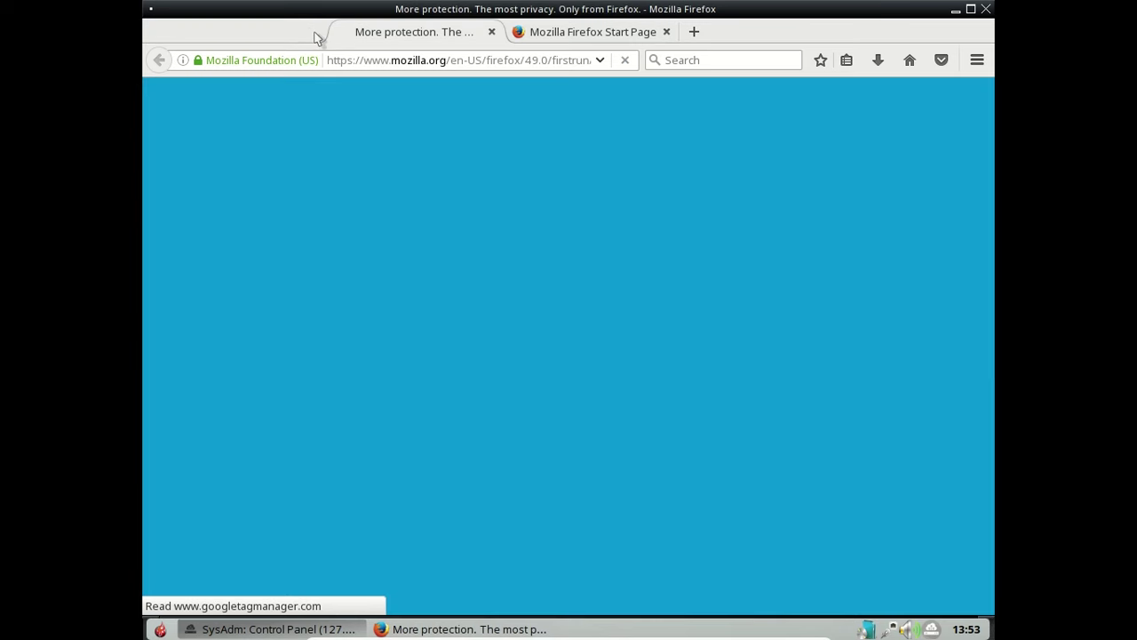
{"action": "left_click", "coordinate": [317, 33]}
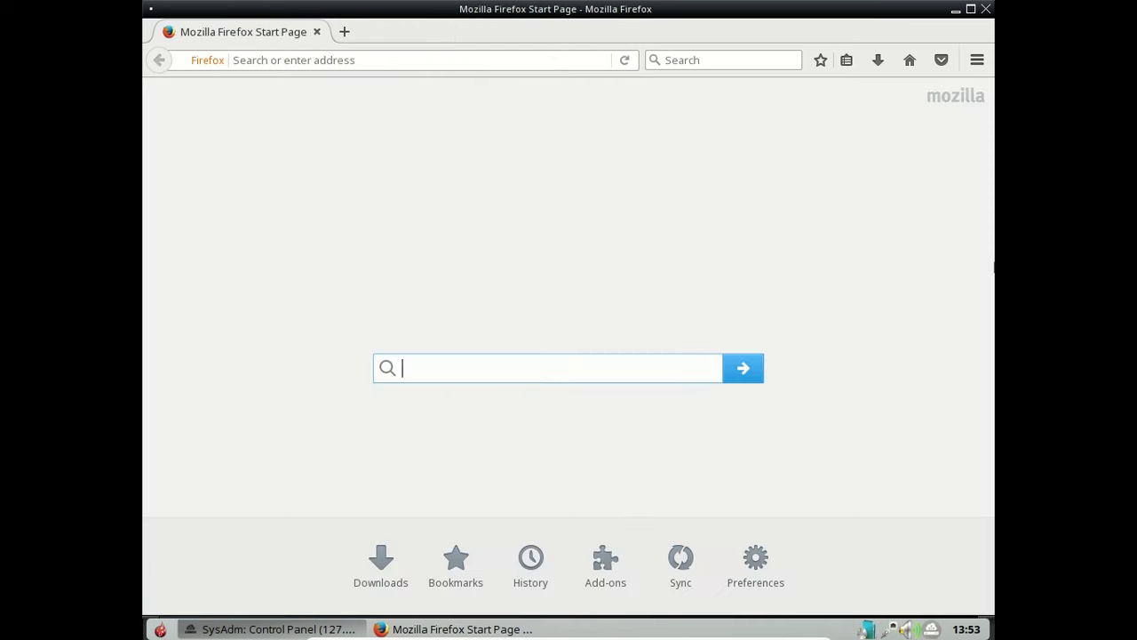
- Enable the Français Language Pack among the browser's language add-ons
{"action": "left_click", "coordinate": [977, 61]}
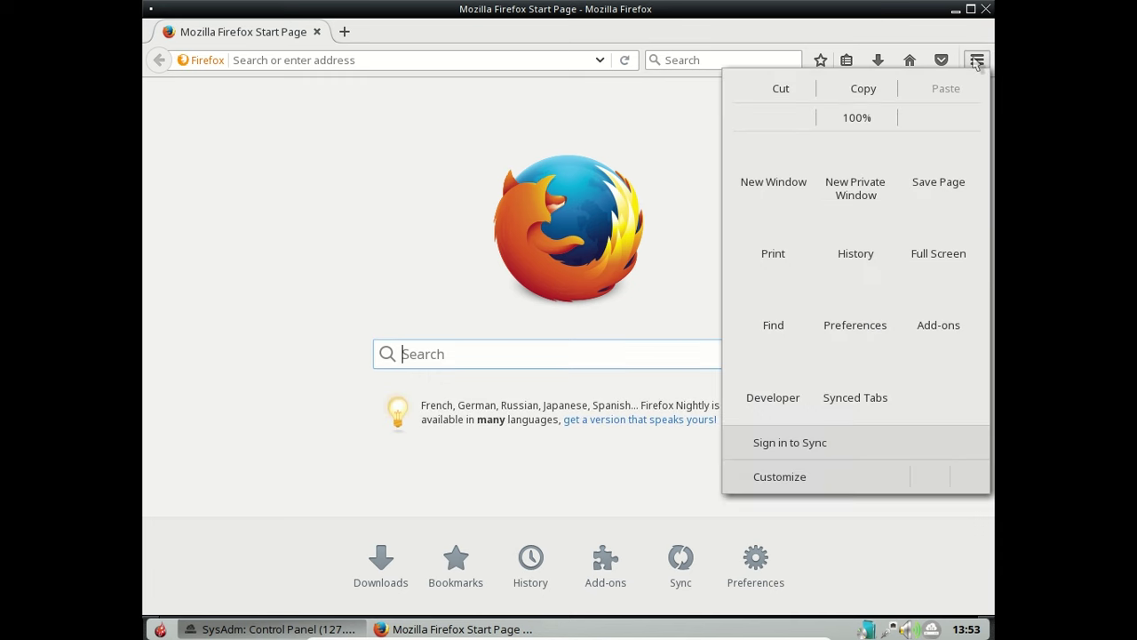
{"action": "left_click", "coordinate": [939, 322]}
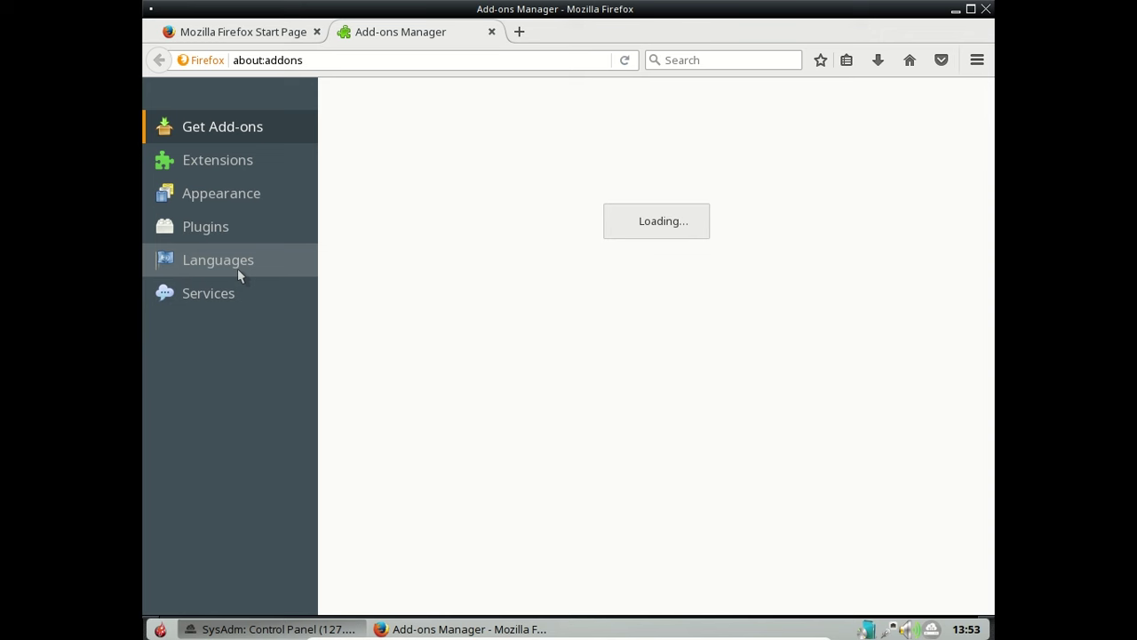
{"action": "left_click", "coordinate": [238, 269]}
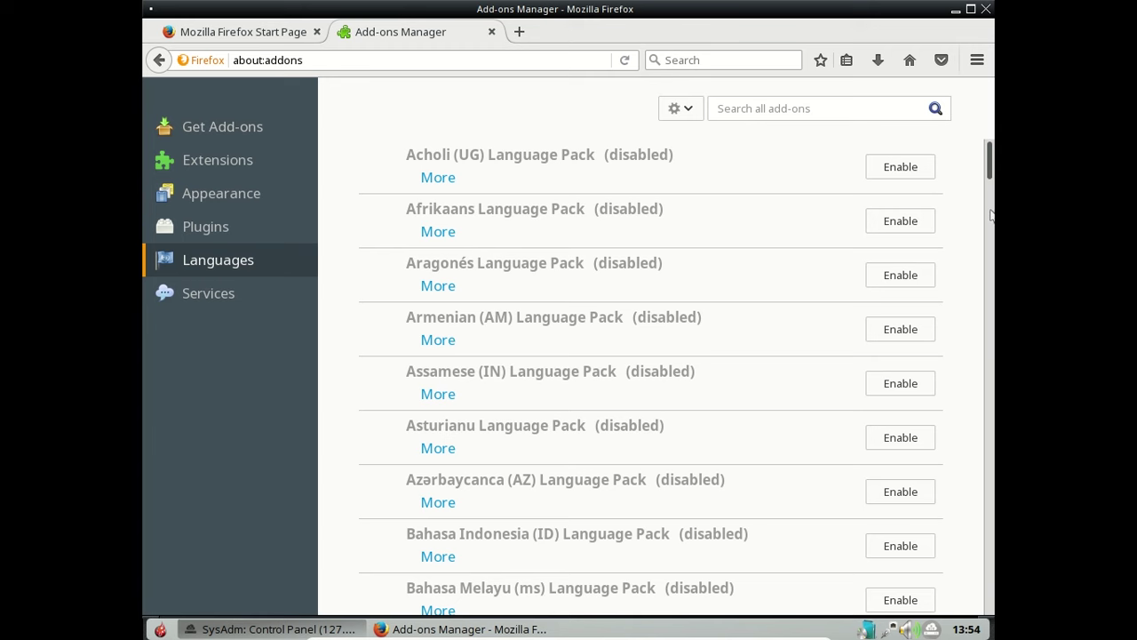
{"action": "scroll", "coordinate": [759, 231], "scroll_direction": "down", "scroll_amount": 5}
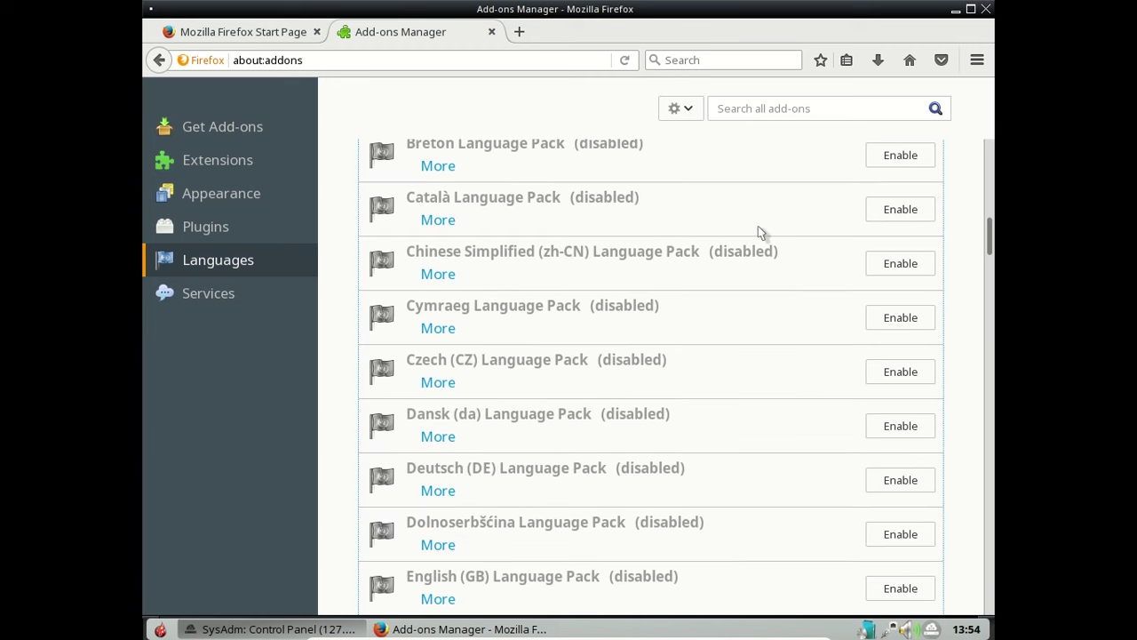
{"action": "scroll", "coordinate": [758, 230], "scroll_direction": "down", "scroll_amount": 4}
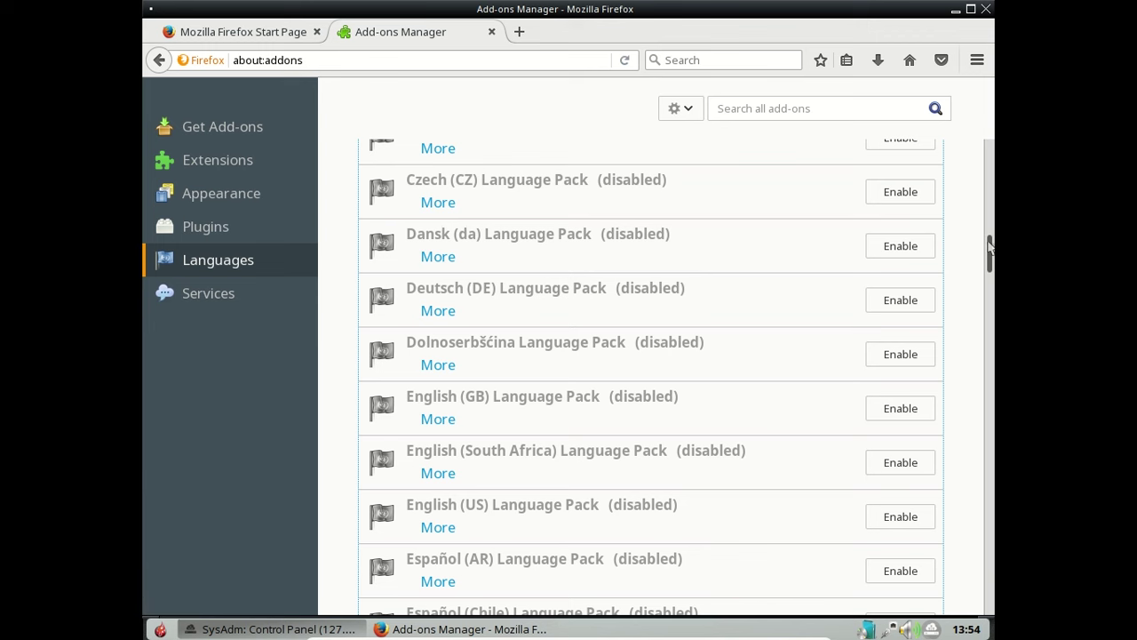
{"action": "left_click_drag", "start_coordinate": [989, 250], "coordinate": [989, 302]}
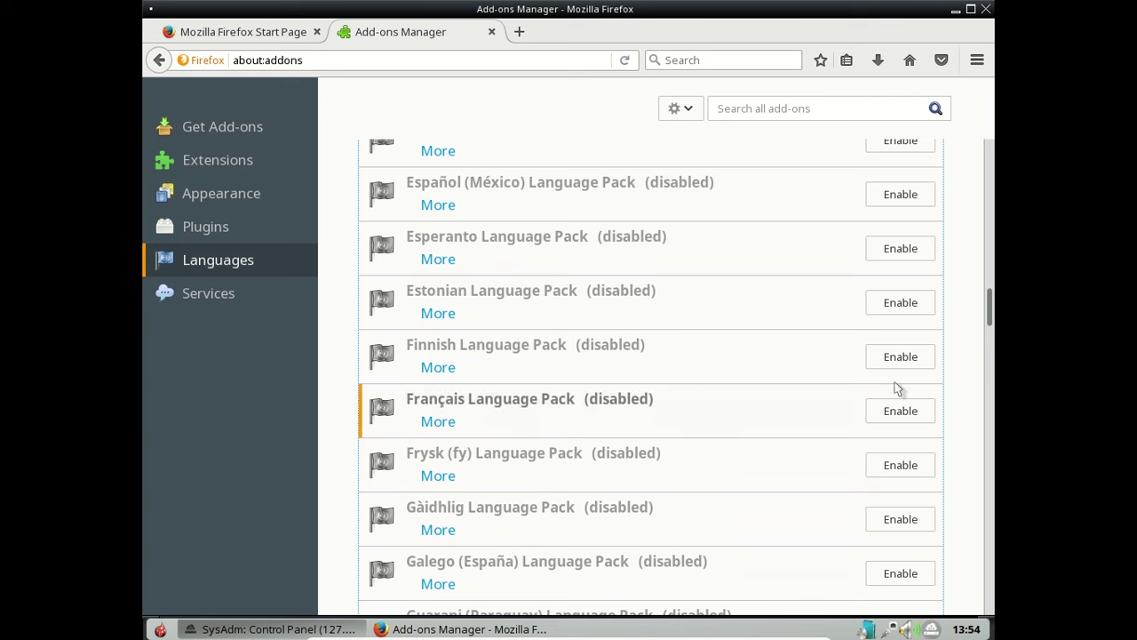
{"action": "left_click", "coordinate": [921, 408]}
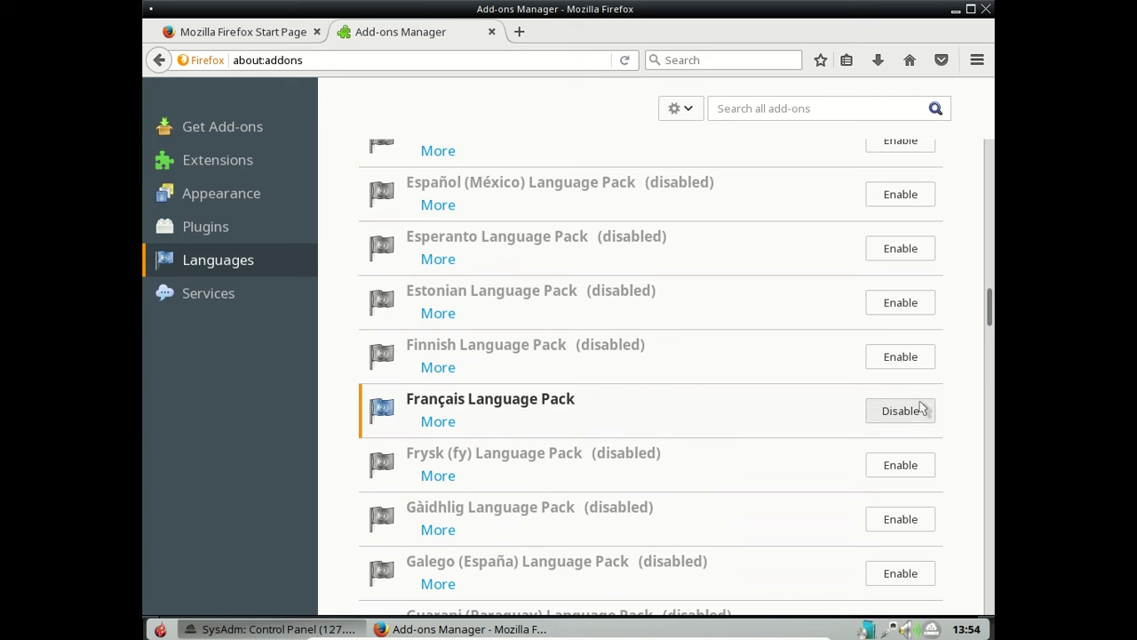
- Close Firefox with both its tabs and open AppCafe in the SysAdm control panel
{"action": "left_click", "coordinate": [986, 11]}
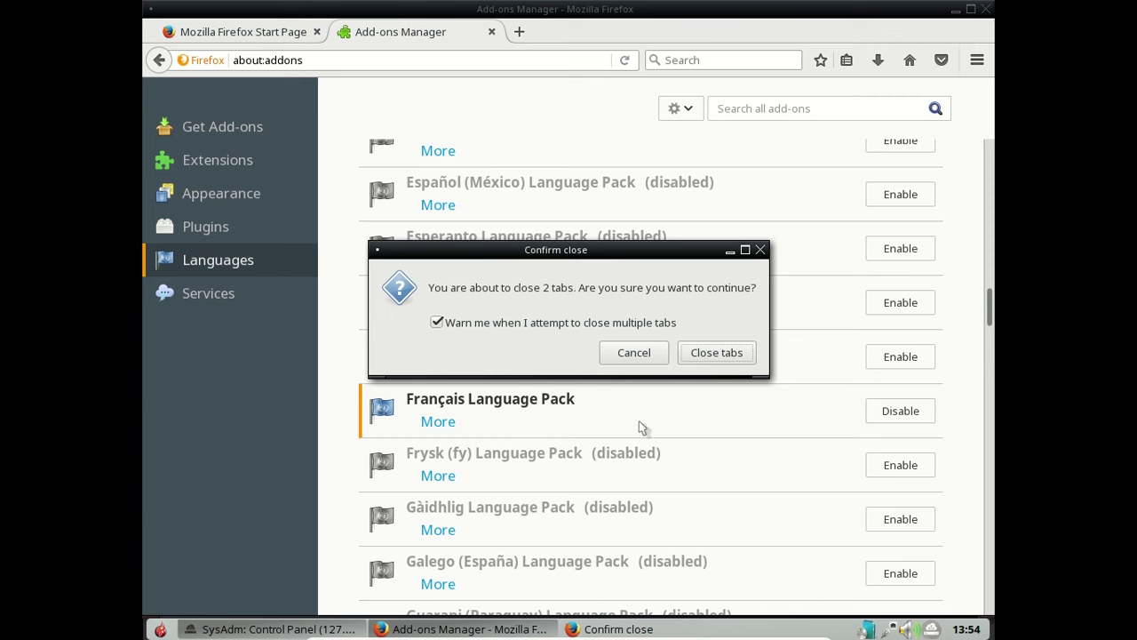
{"action": "left_click", "coordinate": [697, 357]}
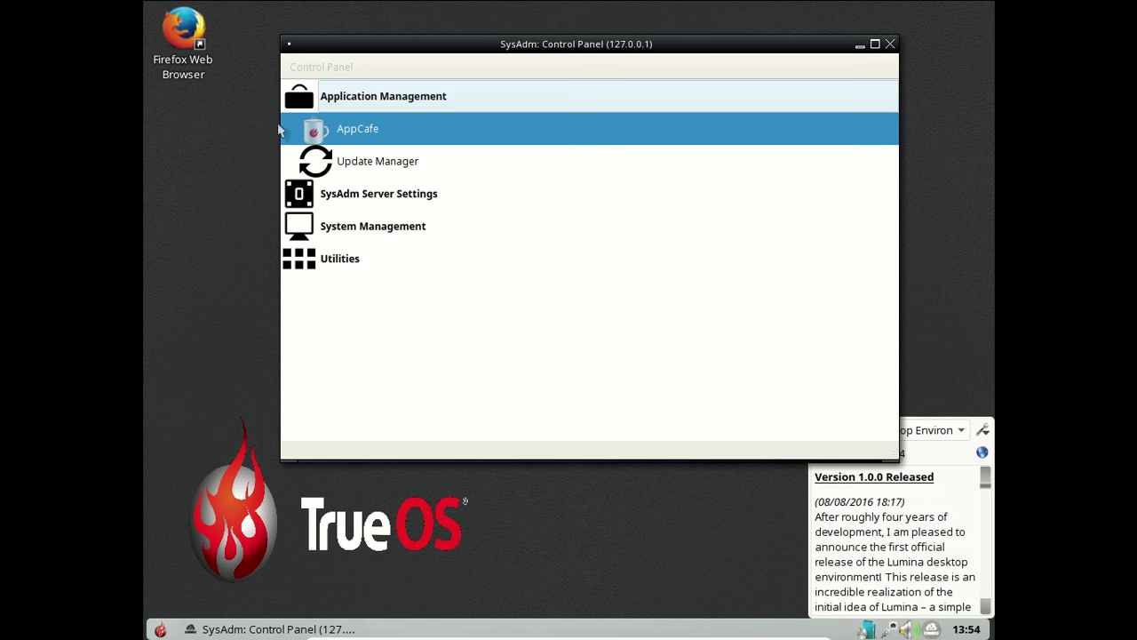
{"action": "left_click", "coordinate": [358, 140]}
{"action": "double_click", "coordinate": [358, 140]}
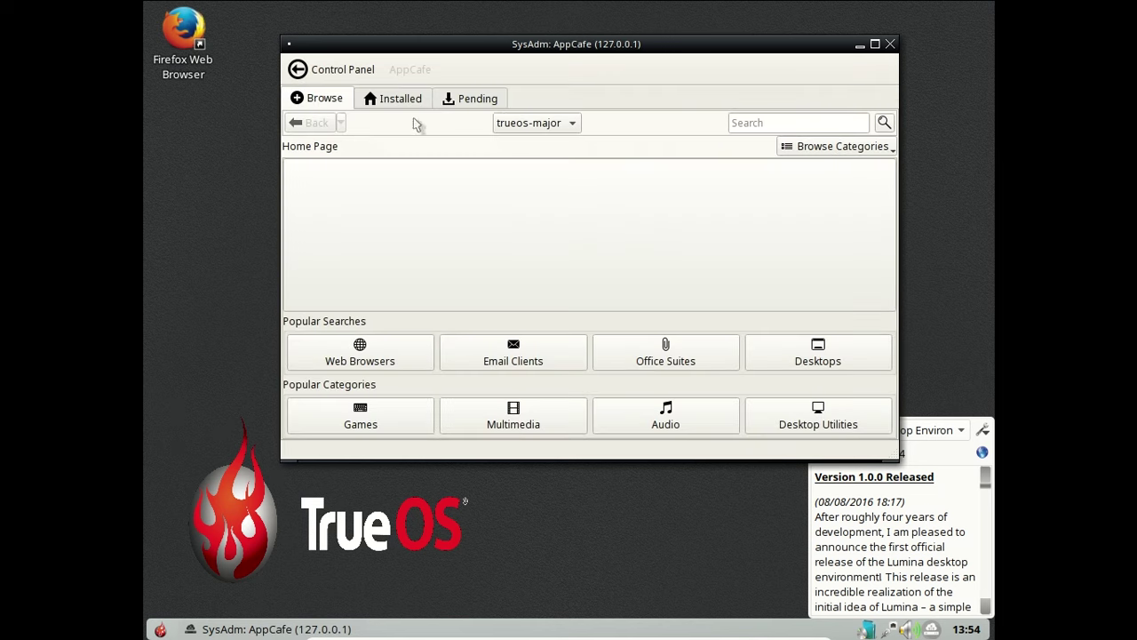
- Examine the list of installed packages and the pending package operations
{"action": "left_click", "coordinate": [478, 101]}
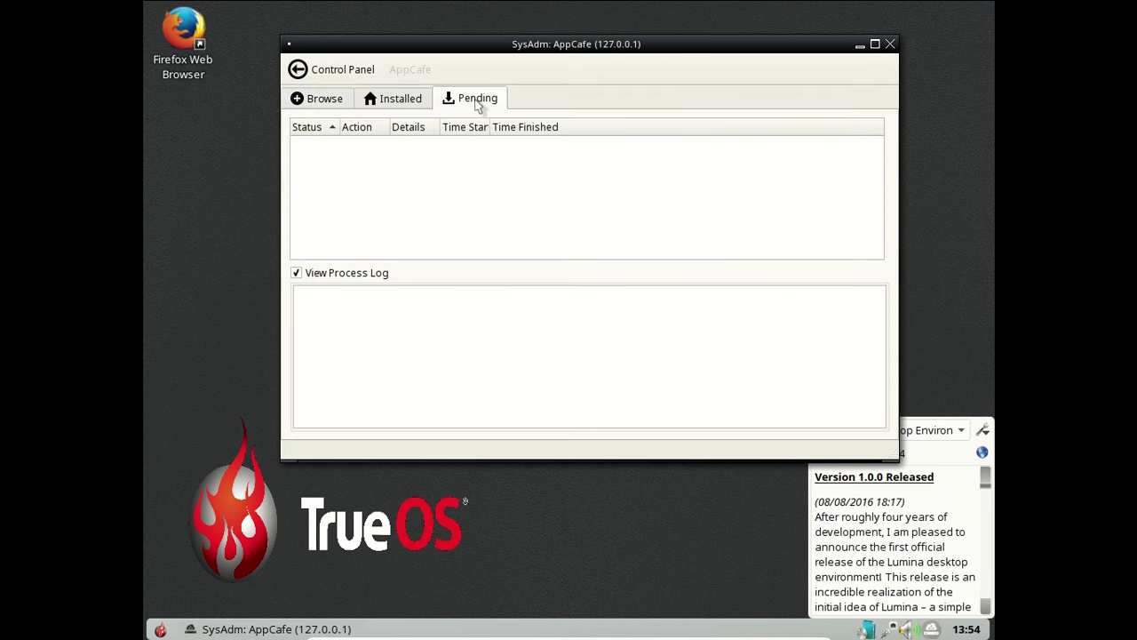
{"action": "left_click", "coordinate": [414, 104]}
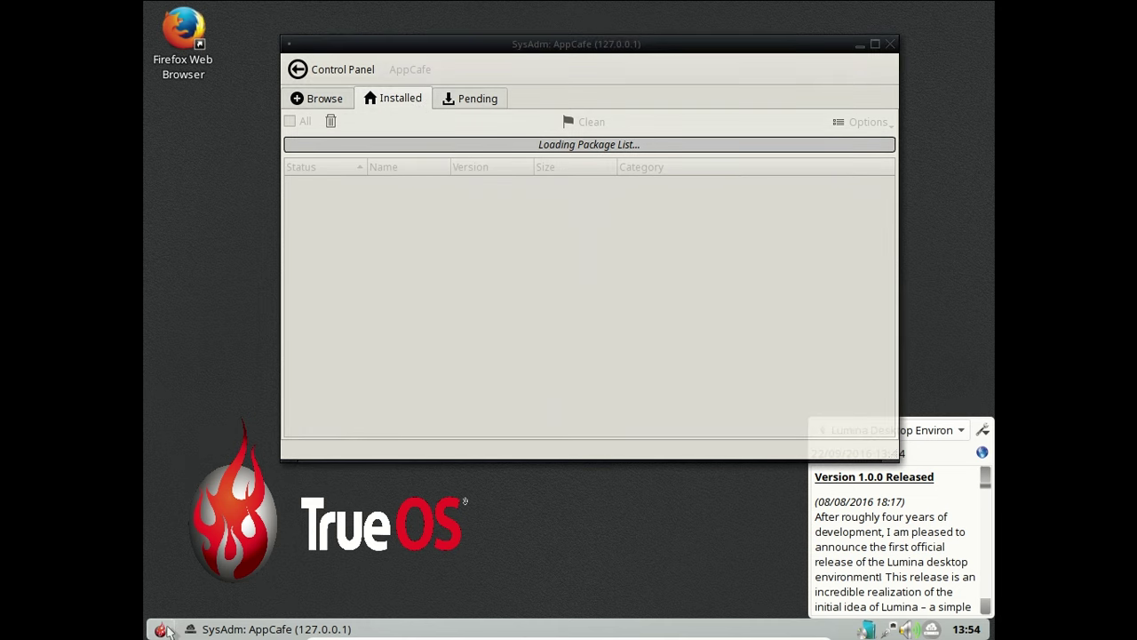
{"action": "left_click", "coordinate": [161, 629]}
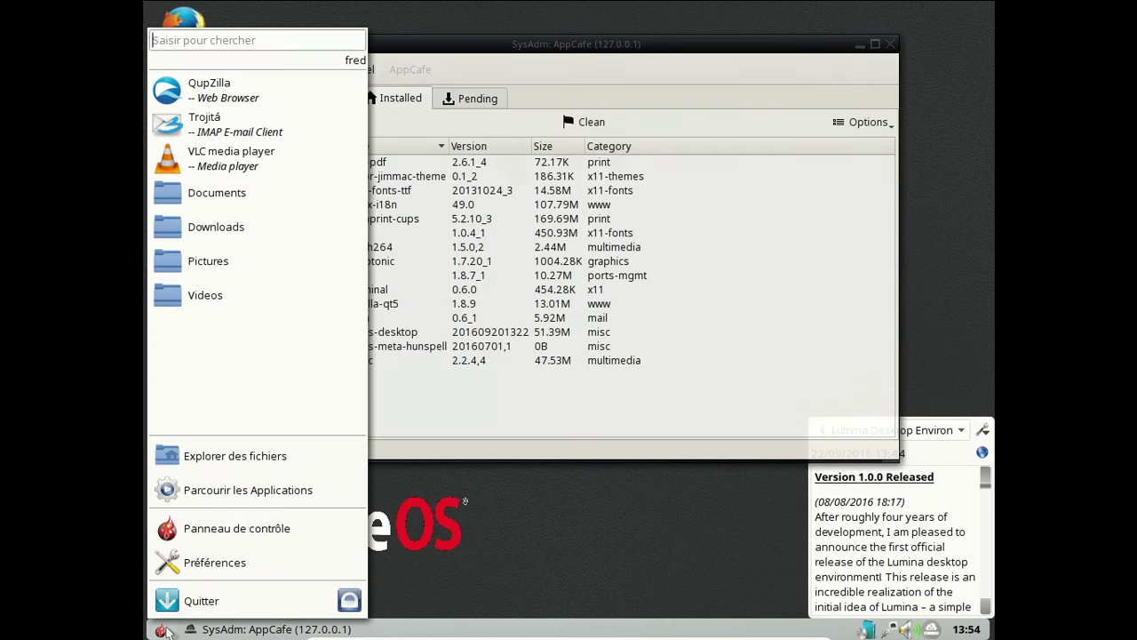
{"action": "left_click", "coordinate": [817, 221]}
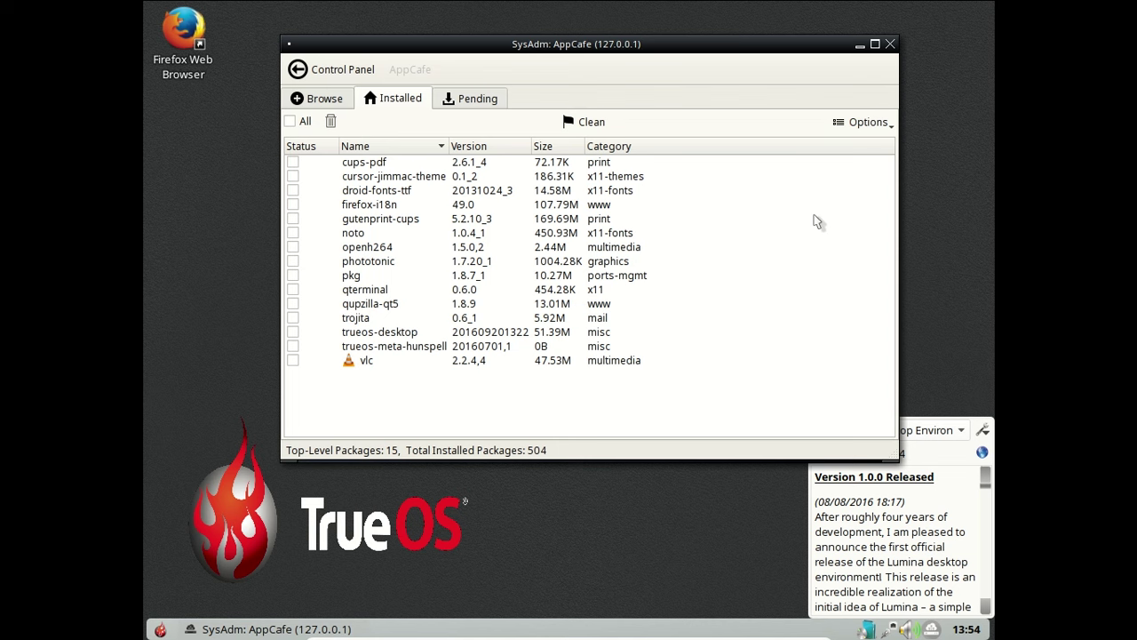
{"action": "left_click", "coordinate": [494, 100]}
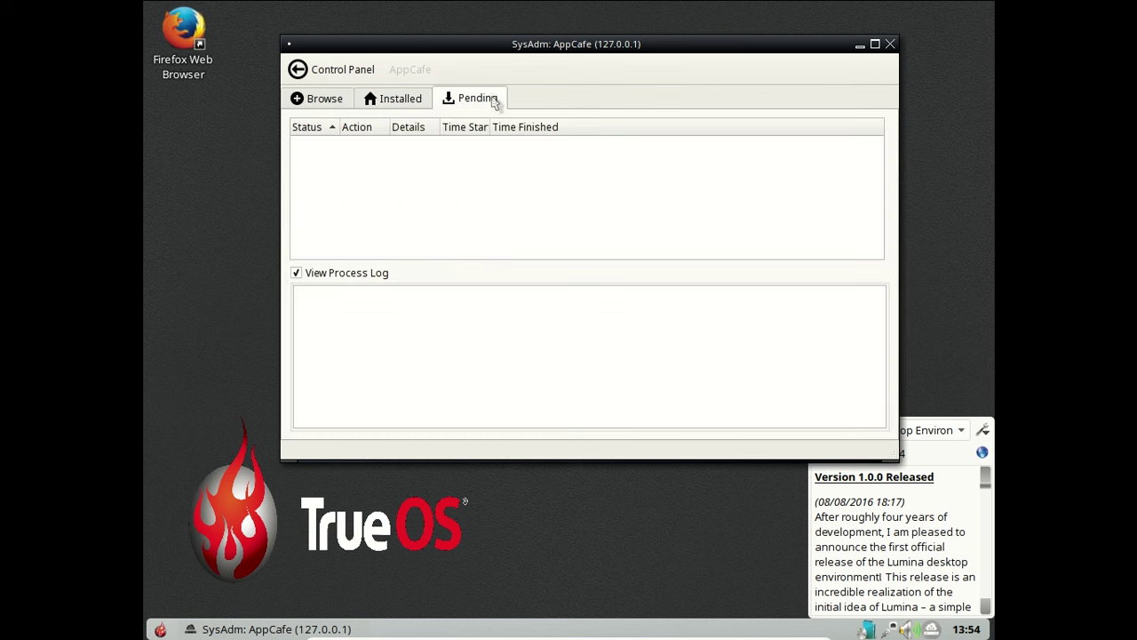
- Search the trueos-major repository for libreoffice
{"action": "left_click", "coordinate": [314, 101]}
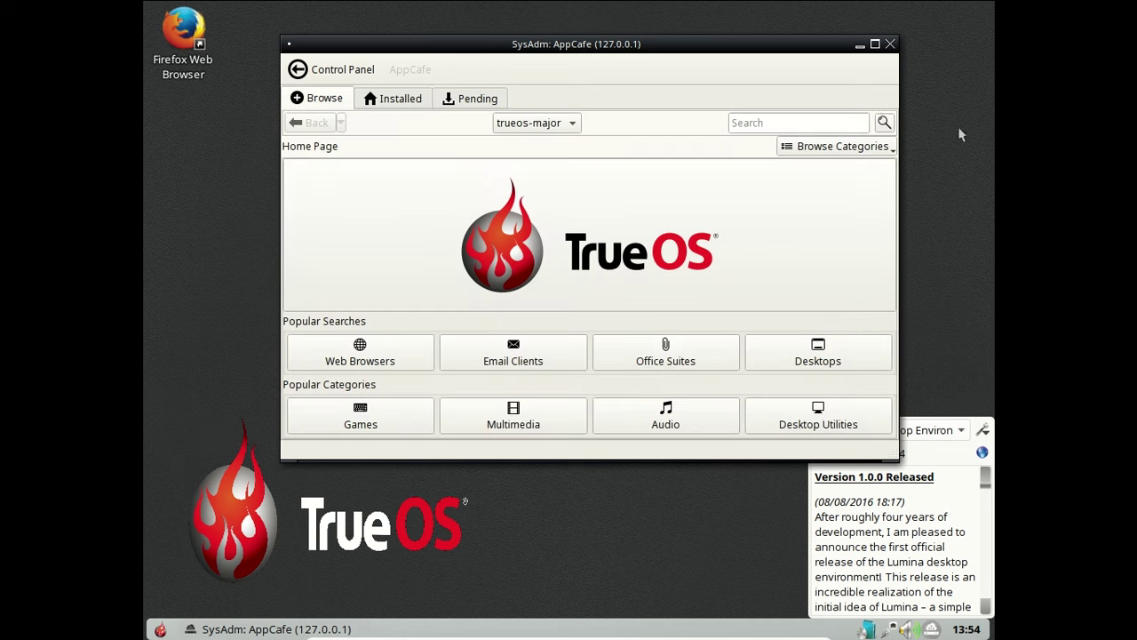
{"action": "left_click", "coordinate": [830, 116]}
{"action": "type", "text": "libreoffice"}
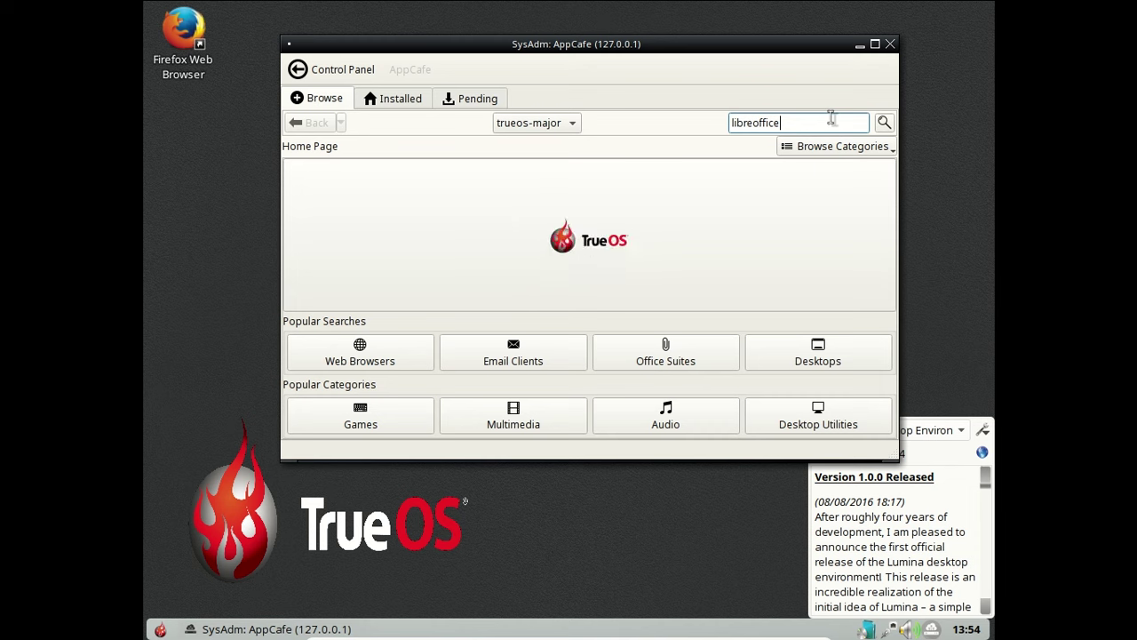
{"action": "key", "text": "Return"}
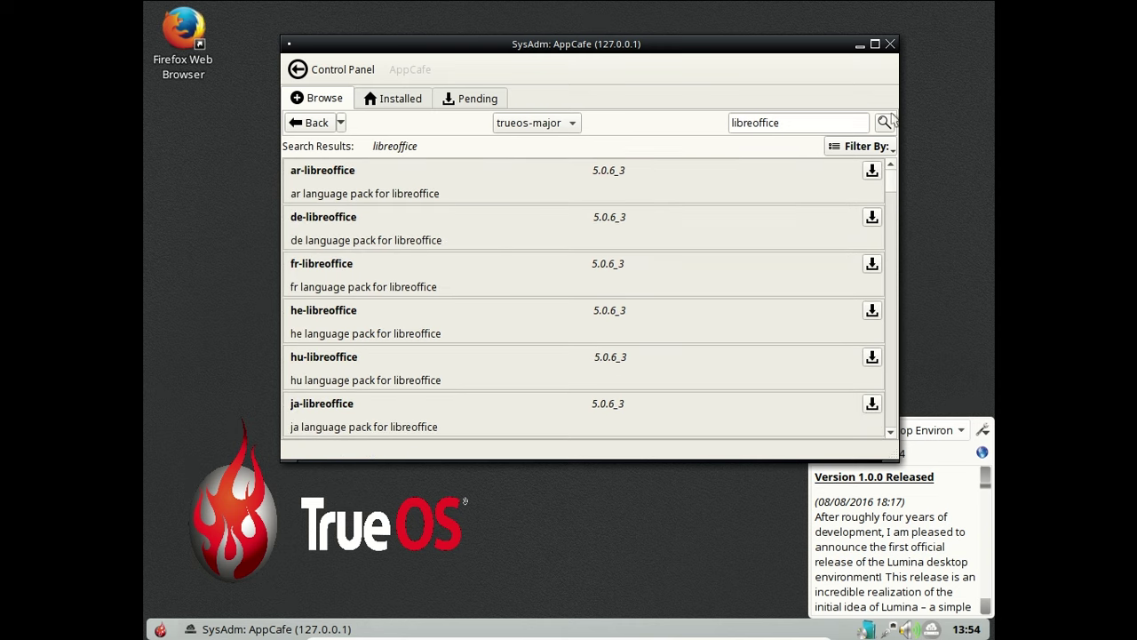
- Set the installed packages list to view all packages, and close AppCafe
{"action": "left_click", "coordinate": [403, 100]}
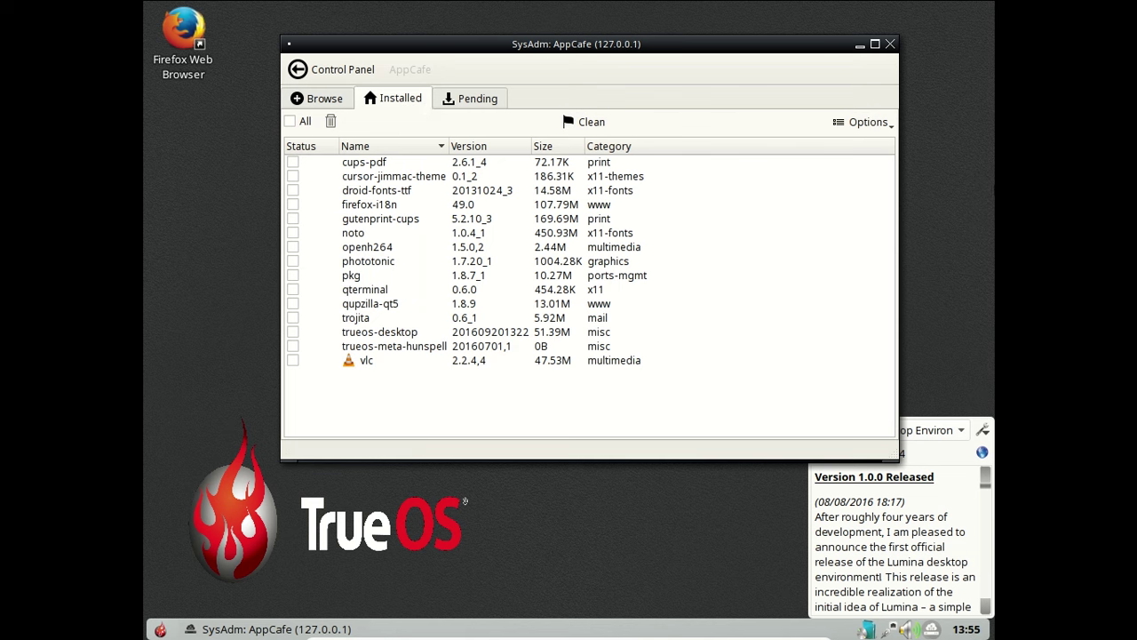
{"action": "left_click", "coordinate": [868, 126]}
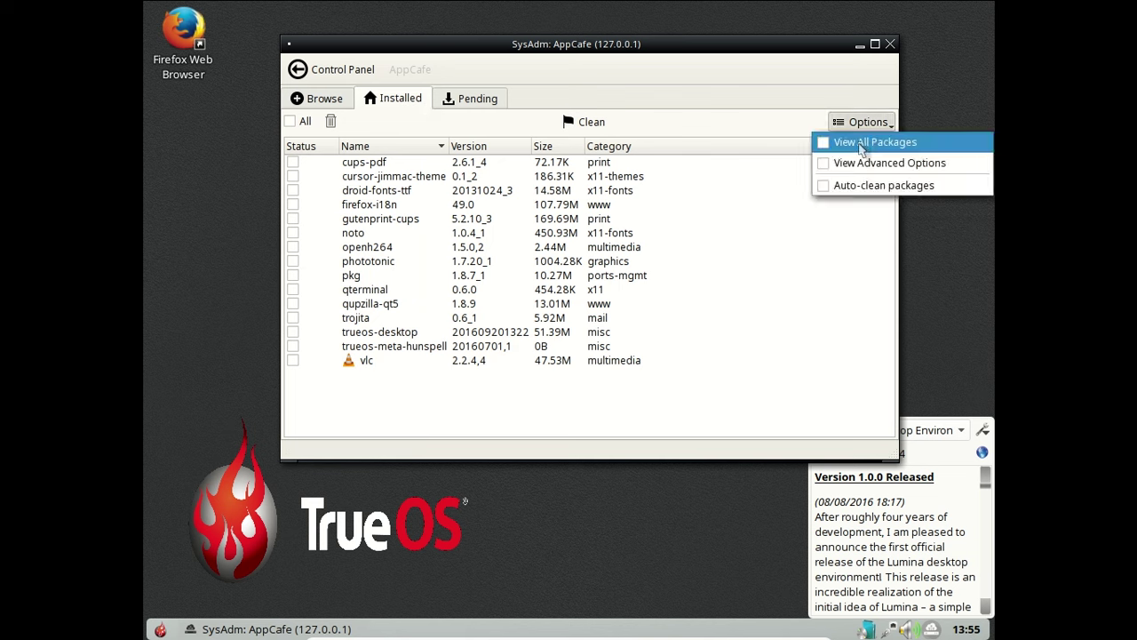
{"action": "left_click", "coordinate": [862, 144]}
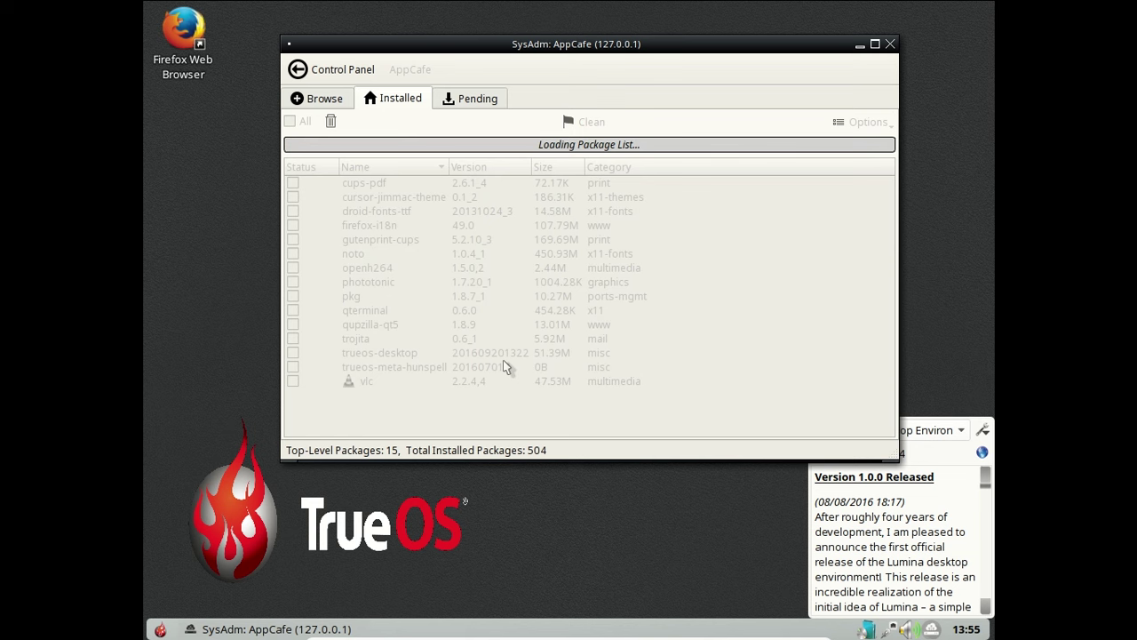
{"action": "left_click", "coordinate": [889, 44]}
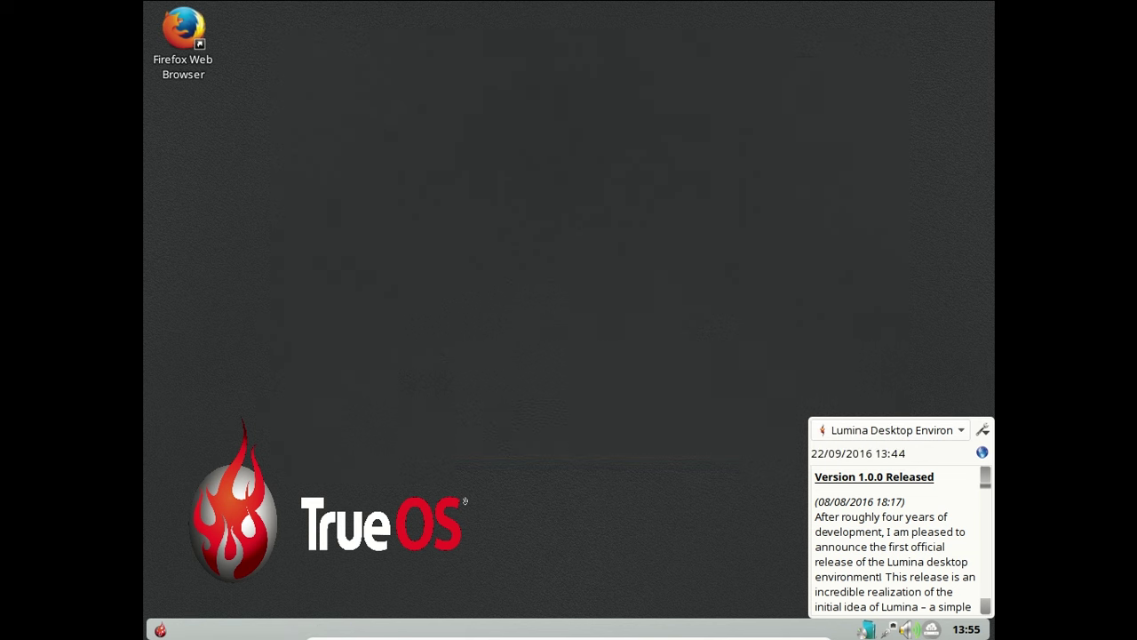
- Browse the desktop's applications, switch their listing to category view and look into the Development category
{"action": "left_click", "coordinate": [160, 630]}
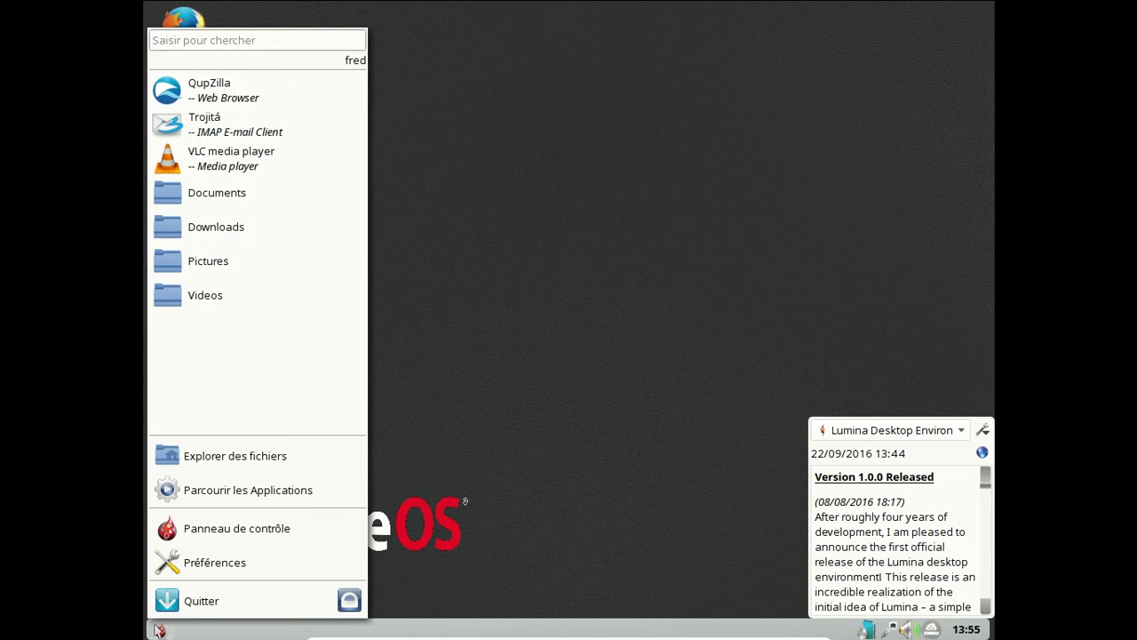
{"action": "left_click", "coordinate": [227, 491]}
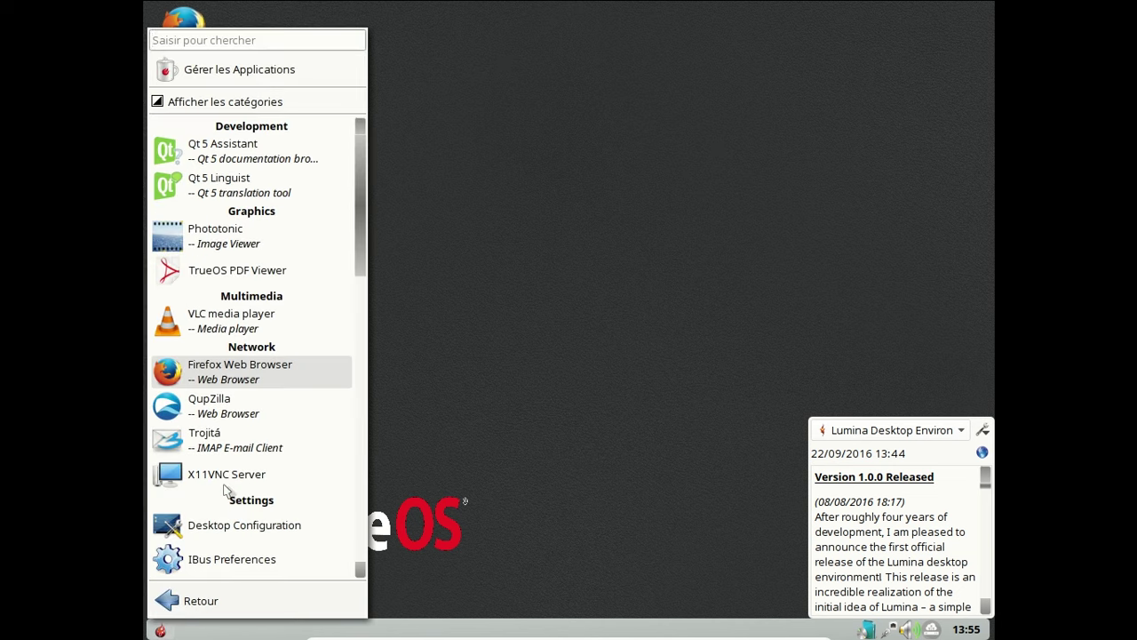
{"action": "left_click_drag", "start_coordinate": [361, 166], "coordinate": [310, 7]}
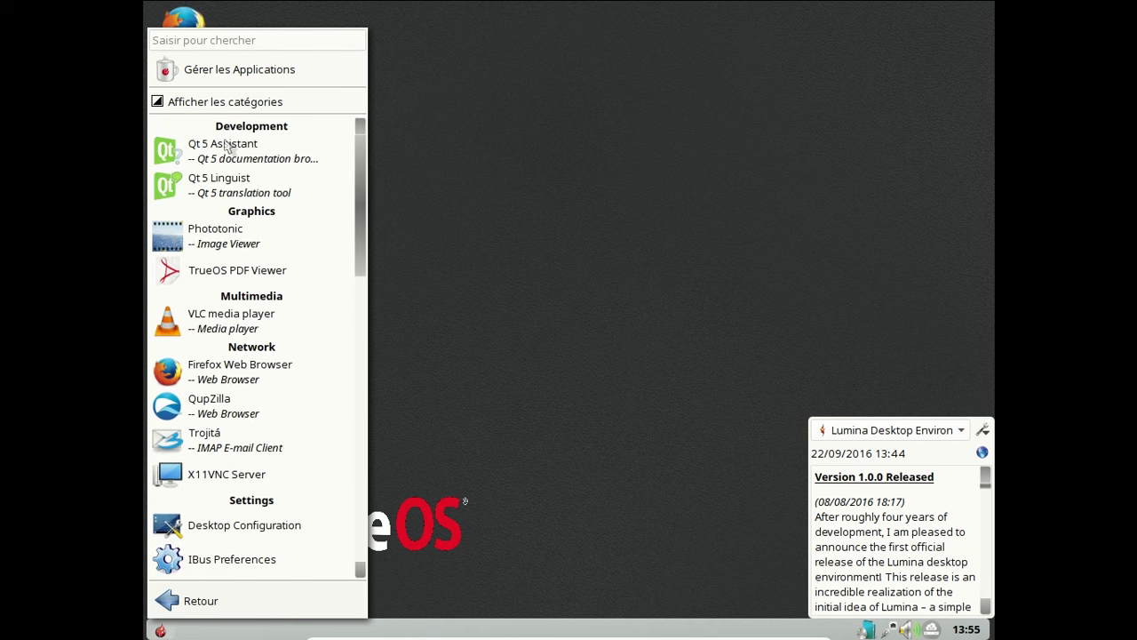
{"action": "left_click", "coordinate": [201, 104]}
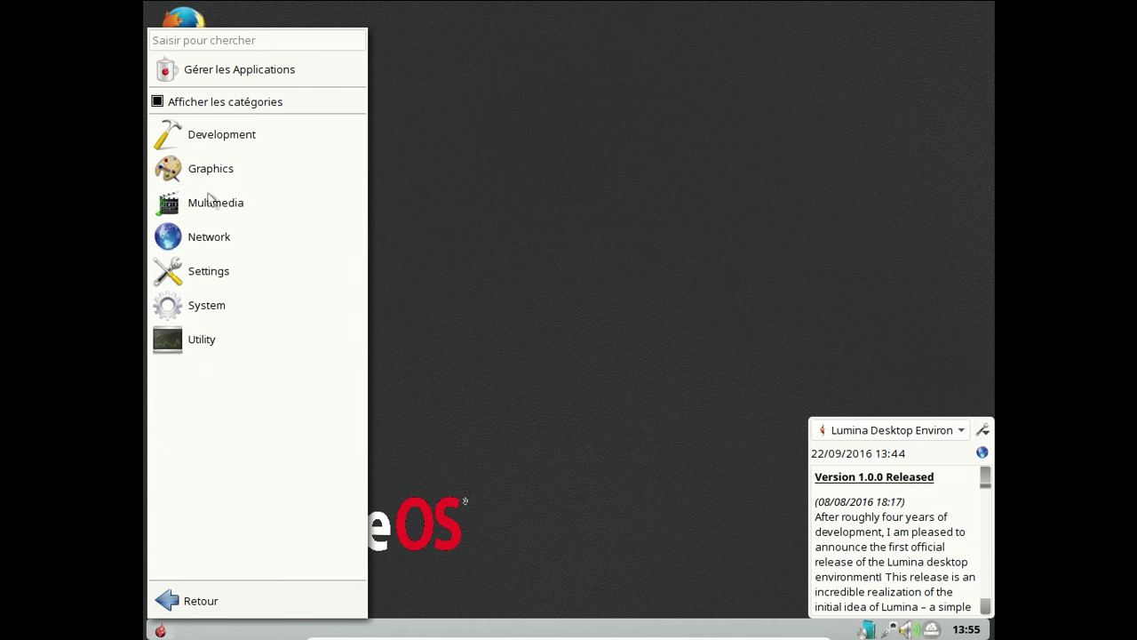
{"action": "left_click", "coordinate": [227, 142]}
{"action": "left_click", "coordinate": [228, 142]}
- Reopen AppCafe via the application manager and install libreoffice 5.0.6_3 from the Office Suites listing
{"action": "left_click", "coordinate": [228, 71]}
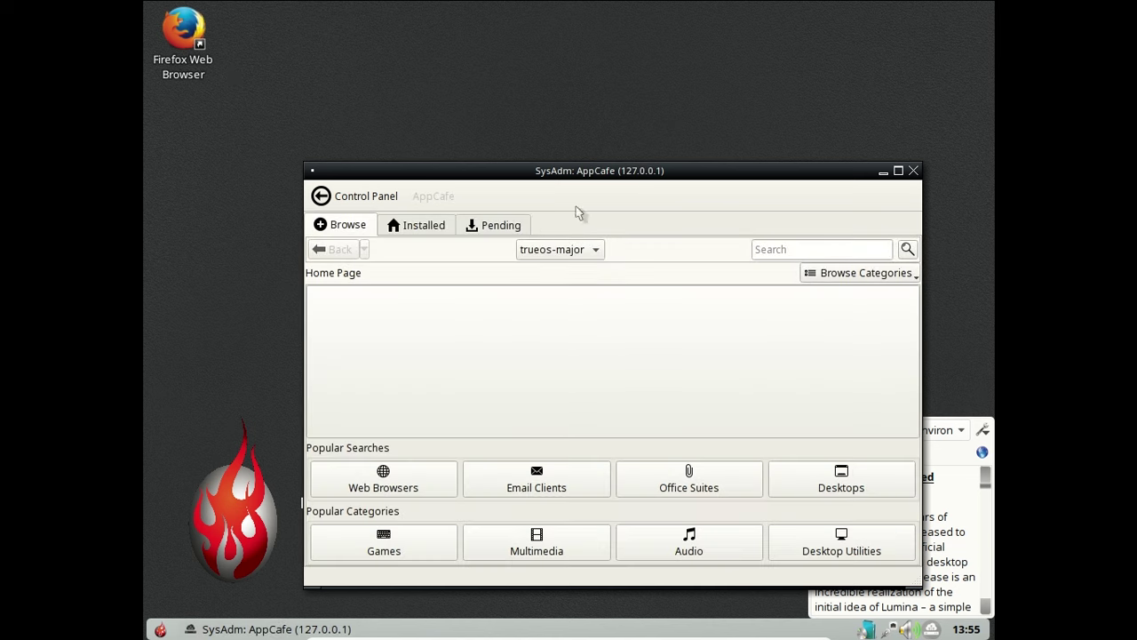
{"action": "left_click", "coordinate": [671, 491]}
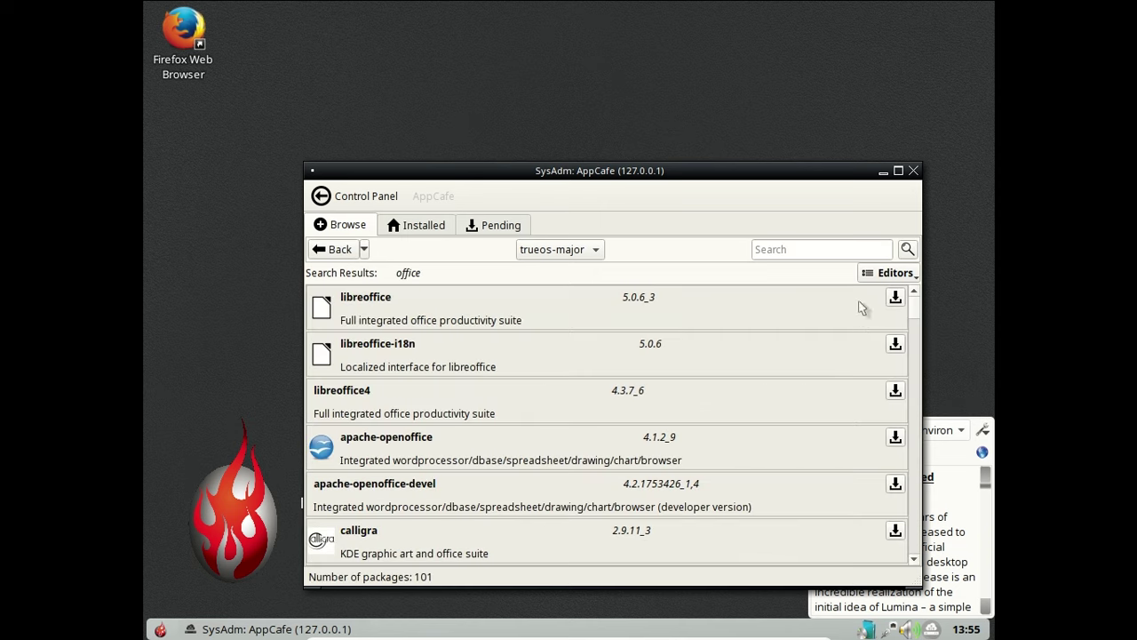
{"action": "left_click", "coordinate": [896, 298]}
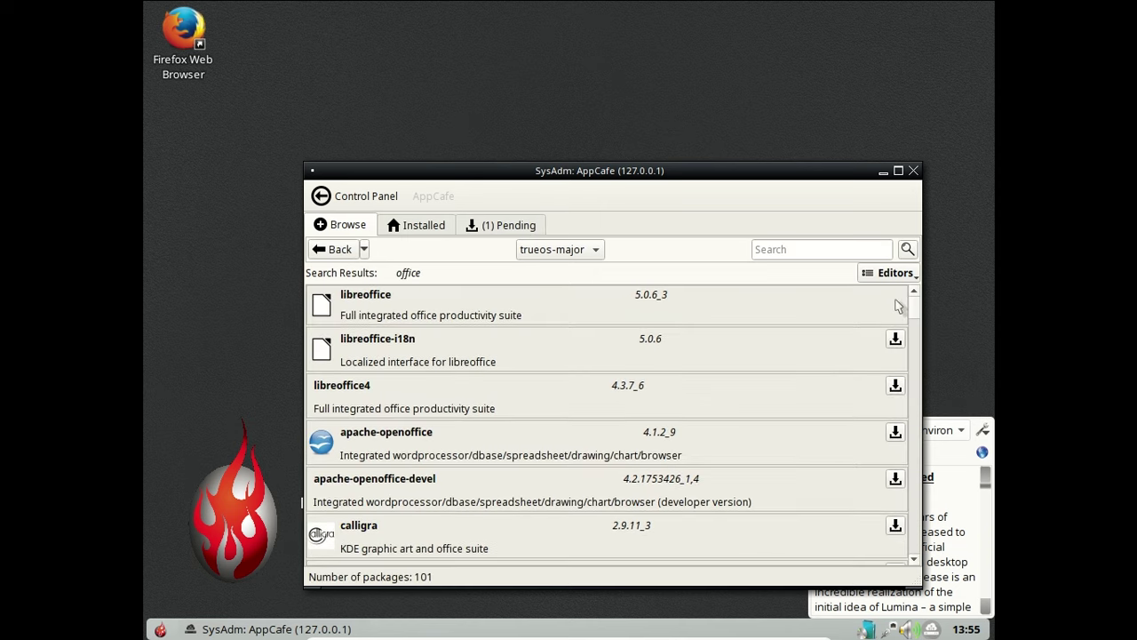
- Install libreoffice-i18n 5.0.6, and show the pending installs with a Time Started column wide enough for full timestamps
{"action": "left_click", "coordinate": [896, 339]}
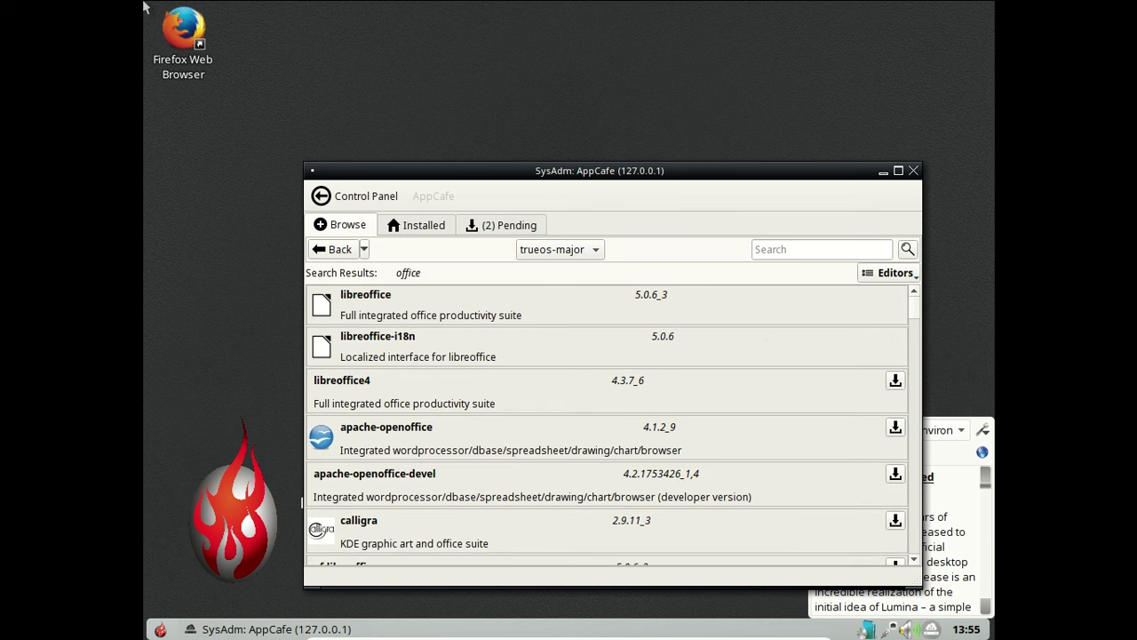
{"action": "left_click", "coordinate": [508, 225]}
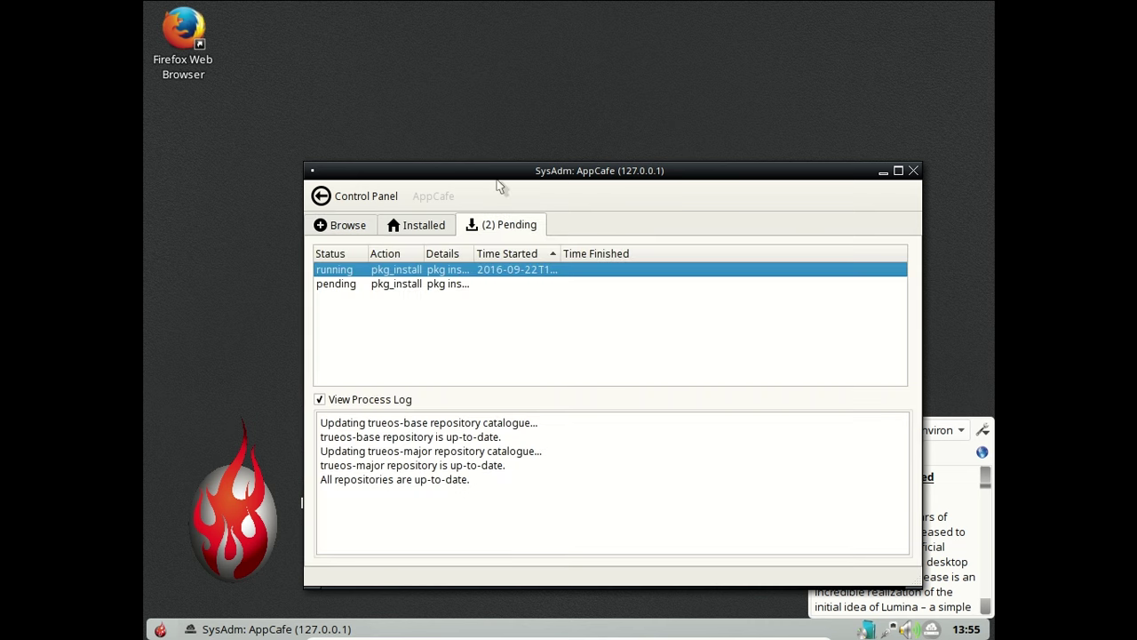
{"action": "left_click_drag", "start_coordinate": [498, 179], "coordinate": [451, 42]}
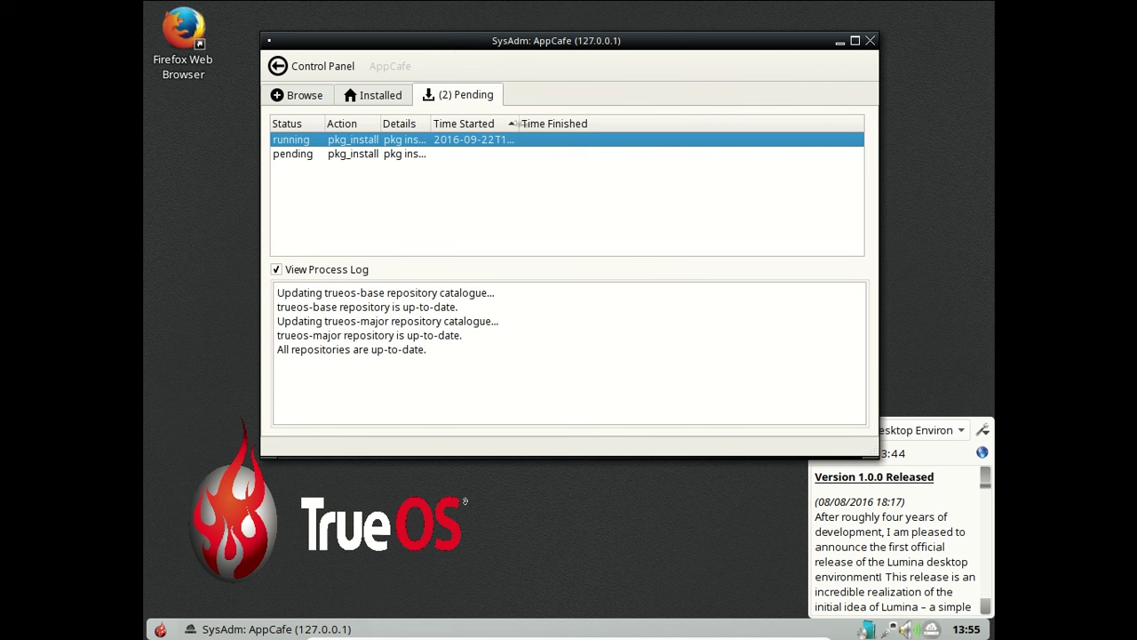
{"action": "left_click_drag", "start_coordinate": [515, 124], "coordinate": [582, 124]}
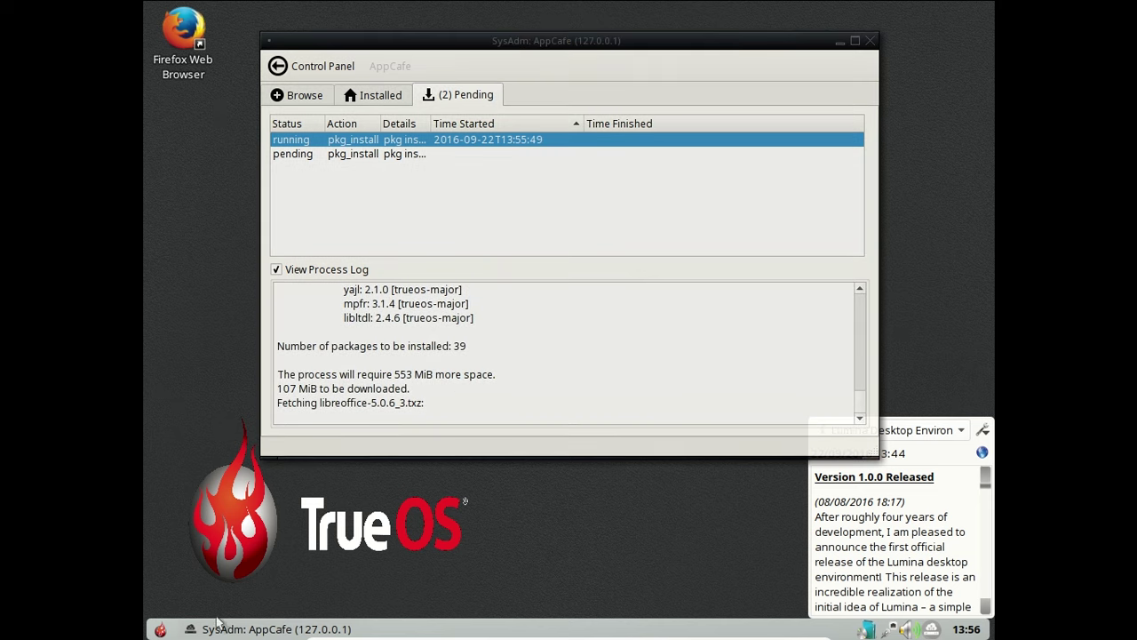
- Launch Firefox Web Browser from the Network applications category and restore its window from full-screen size
{"action": "left_click", "coordinate": [161, 630]}
{"action": "left_click", "coordinate": [161, 630]}
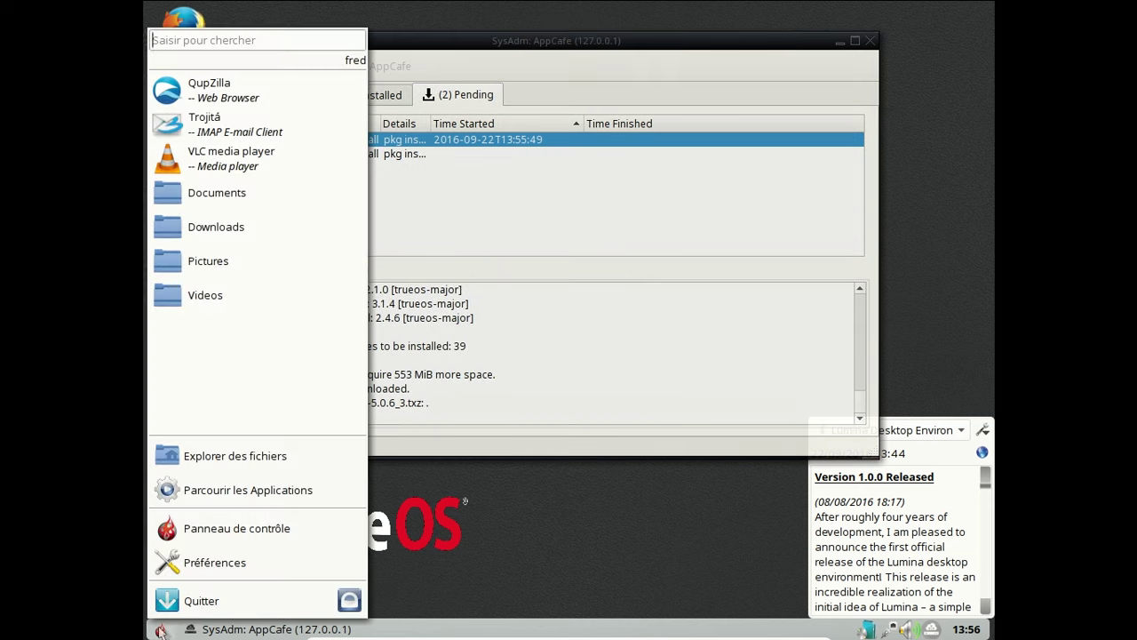
{"action": "left_click", "coordinate": [238, 503]}
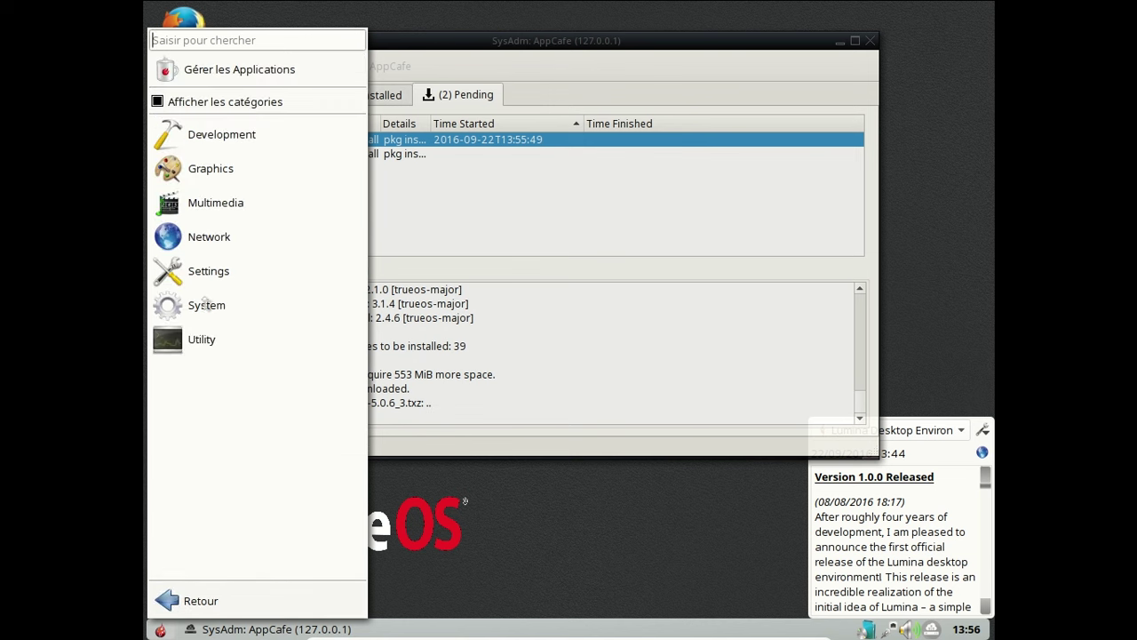
{"action": "left_click", "coordinate": [213, 240]}
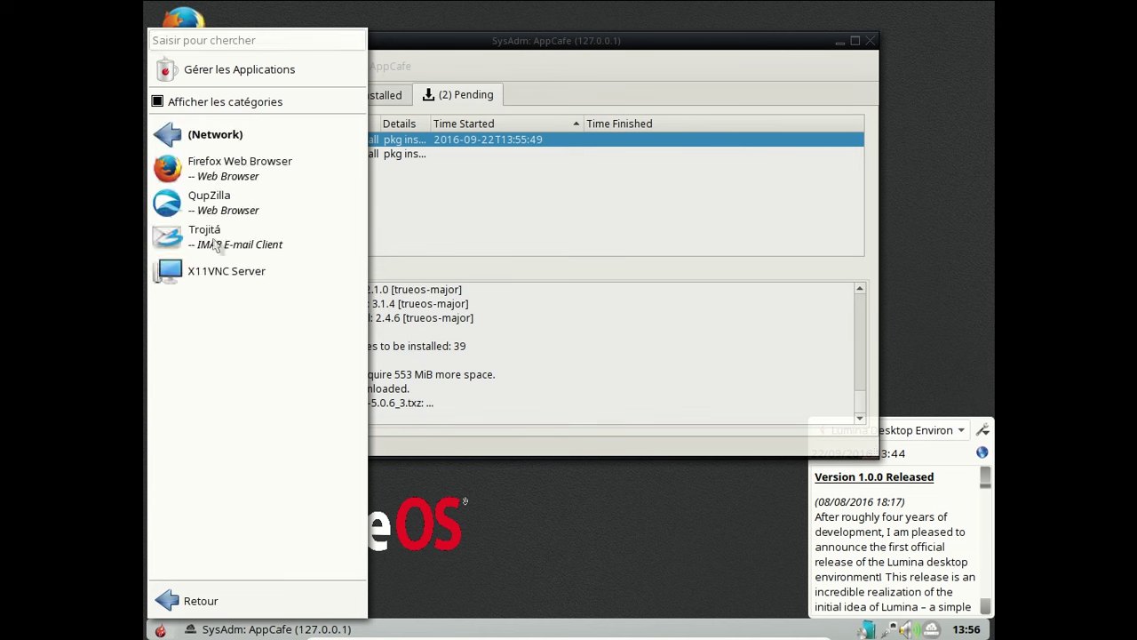
{"action": "left_click", "coordinate": [224, 178]}
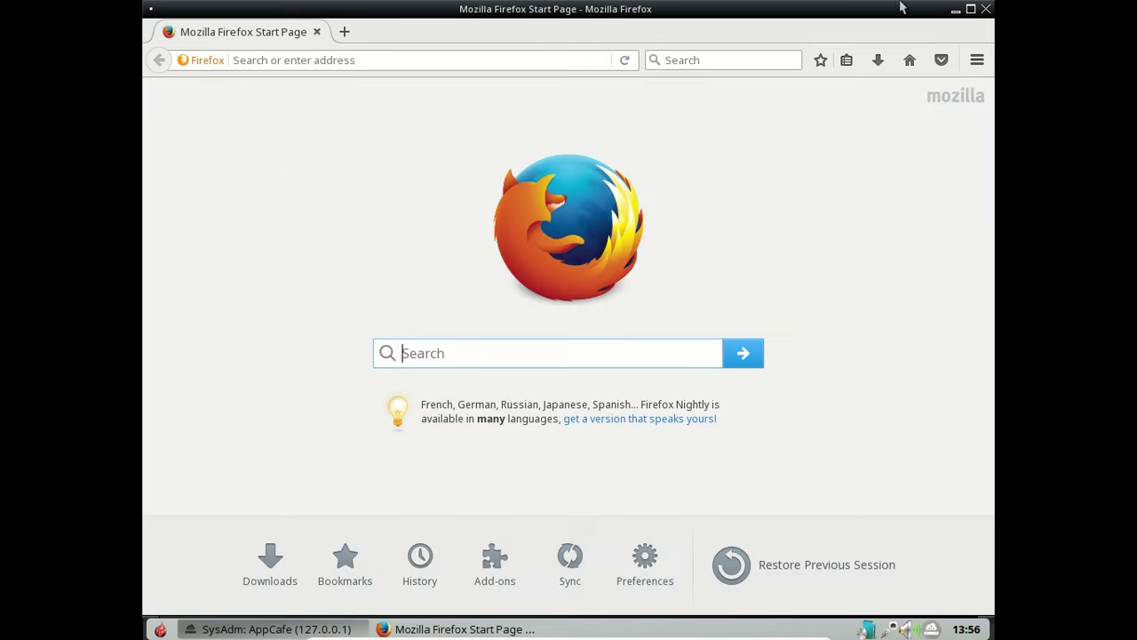
{"action": "left_click", "coordinate": [975, 11]}
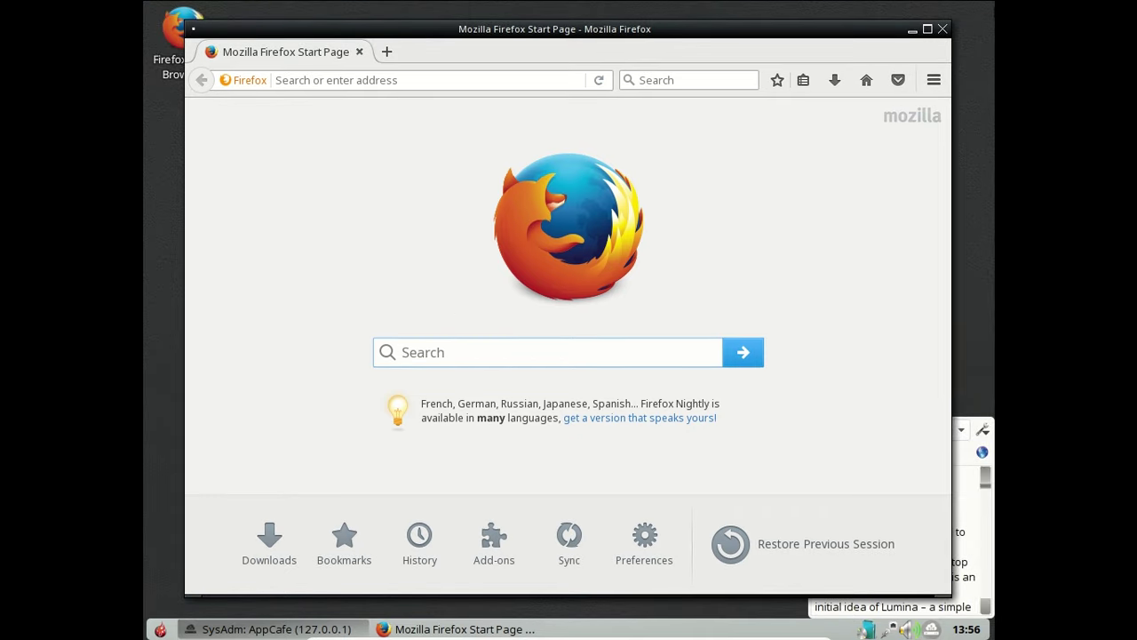
- Load the about:buildconfig page in Firefox
{"action": "left_click", "coordinate": [459, 82]}
{"action": "type", "text": "about:"}
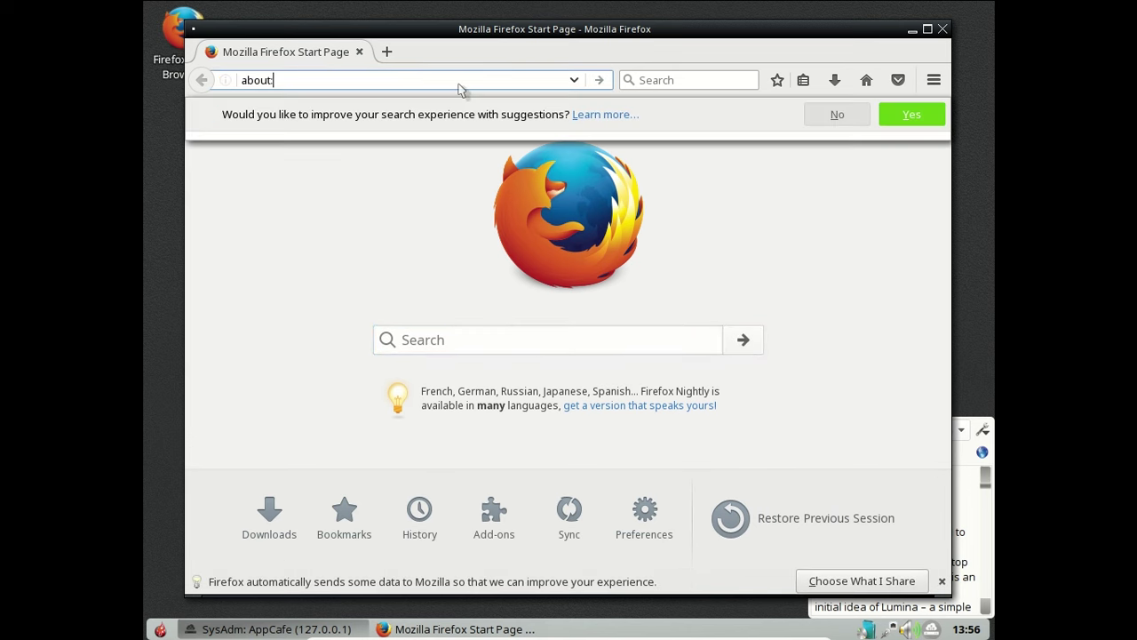
{"action": "type", "text": "buildoncnf"}
{"action": "key", "text": "BackSpace"}
{"action": "key", "text": "BackSpace"}
{"action": "key", "text": "BackSpace"}
{"action": "key", "text": "BackSpace"}
{"action": "key", "text": "BackSpace"}
{"action": "type", "text": "config"}
{"action": "key", "text": "Return"}
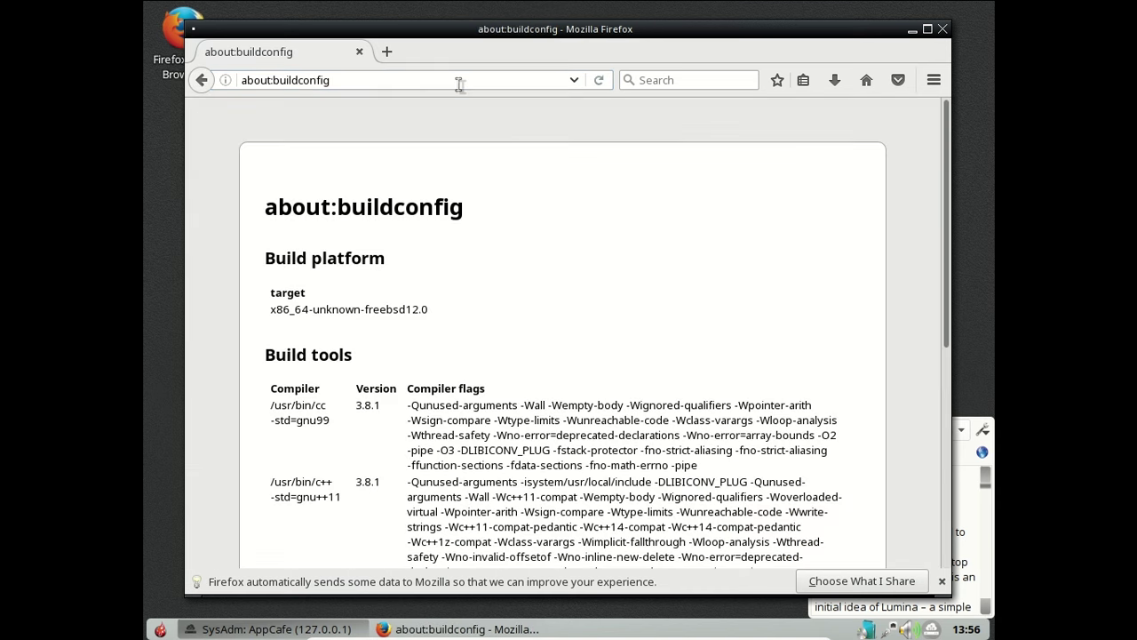
- Go to about:config and accept the risk of changing advanced settings
{"action": "left_click", "coordinate": [435, 82]}
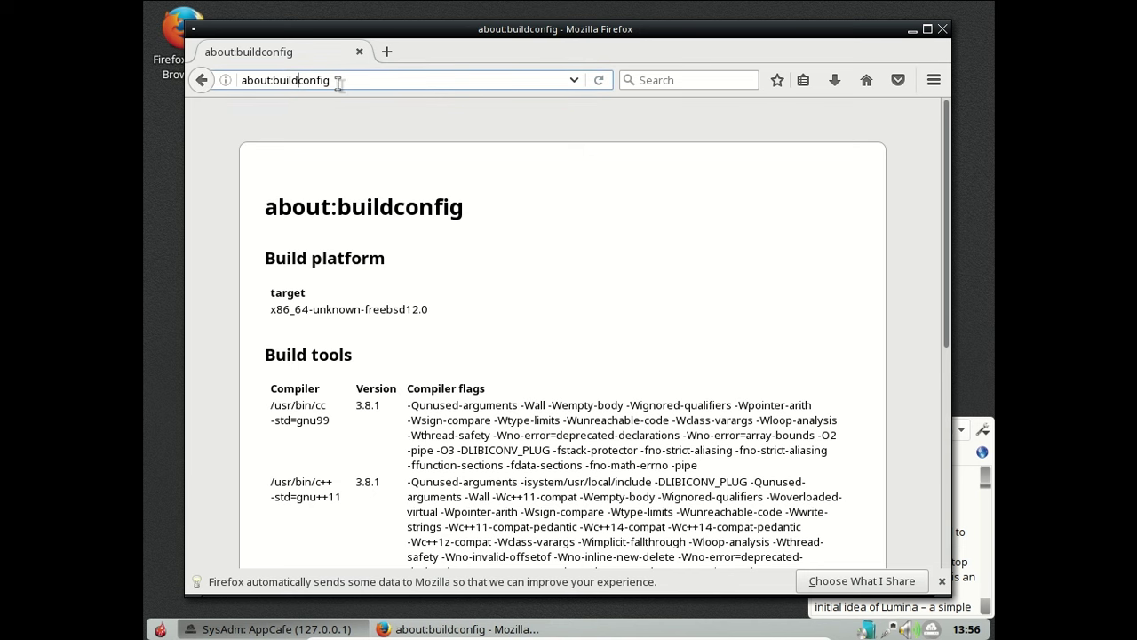
{"action": "key", "text": "Left"}
{"action": "key", "text": "Left"}
{"action": "key", "text": "Left"}
{"action": "key", "text": "Left"}
{"action": "key", "text": "Left"}
{"action": "key", "text": "Left"}
{"action": "key", "text": "BackSpace"}
{"action": "key", "text": "BackSpace"}
{"action": "key", "text": "BackSpace"}
{"action": "key", "text": "BackSpace"}
{"action": "key", "text": "BackSpace"}
{"action": "key", "text": "Return"}
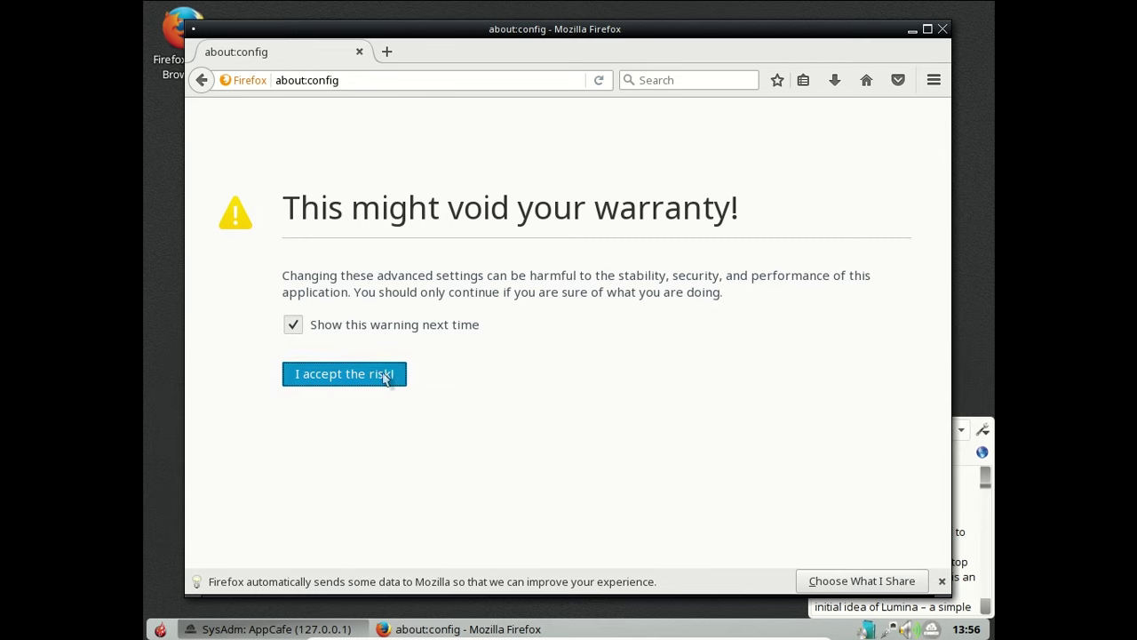
{"action": "left_click", "coordinate": [383, 373]}
- Filter the preferences by general.useragent, set general.useragent.locale to fr-FR, and close Firefox
{"action": "type", "text": "general.useragent"}
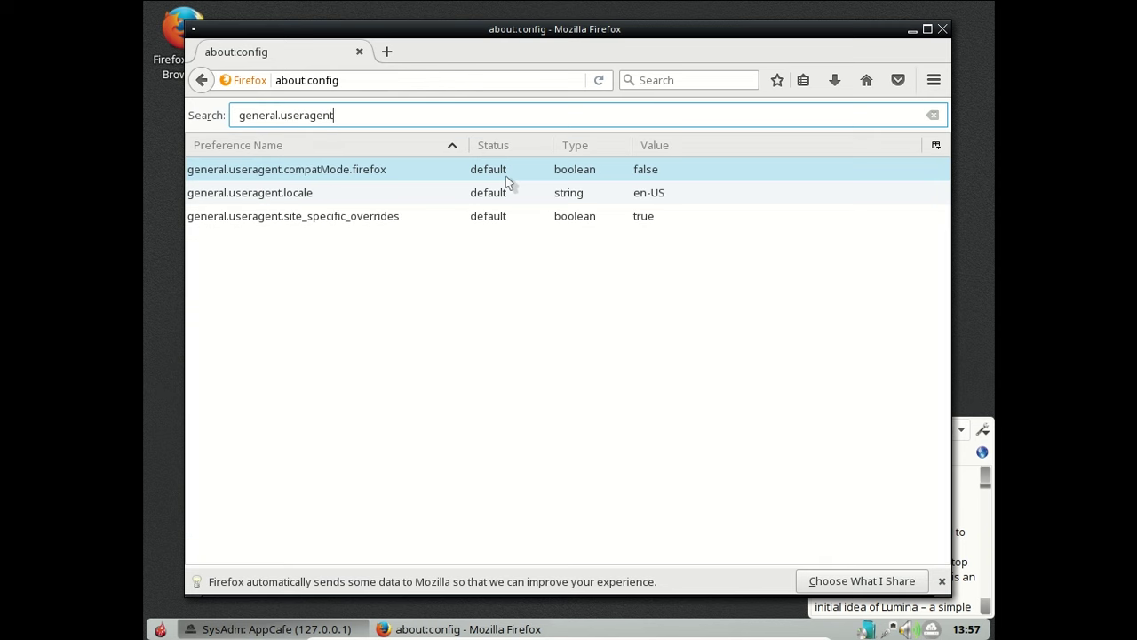
{"action": "double_click", "coordinate": [639, 200]}
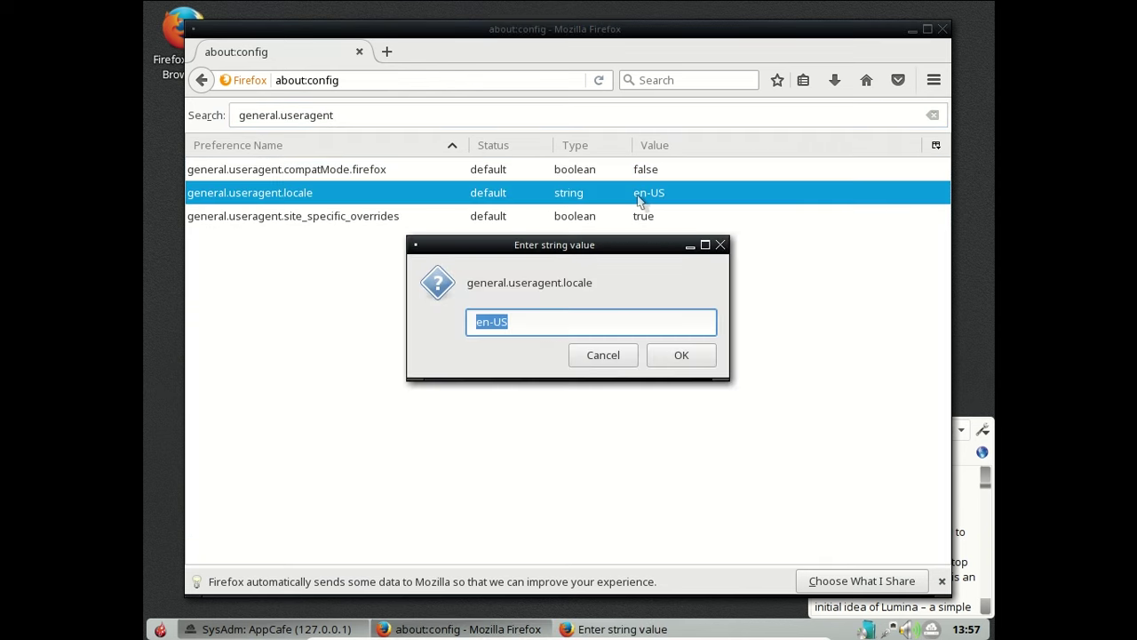
{"action": "type", "text": "fr-FR"}
{"action": "left_click", "coordinate": [683, 356]}
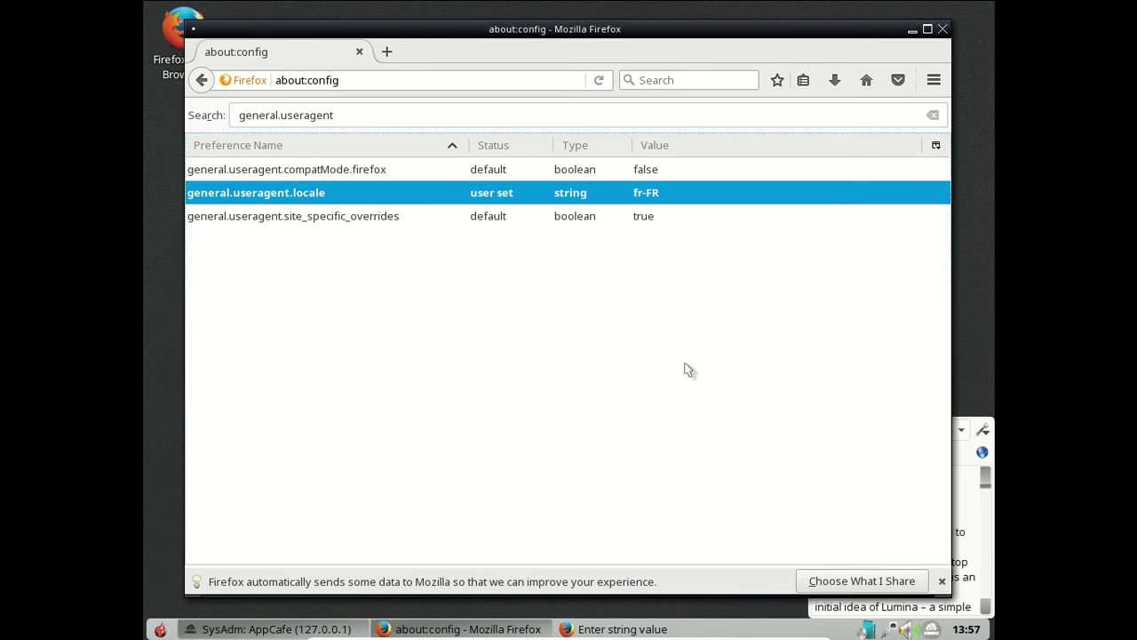
{"action": "left_click", "coordinate": [943, 29]}
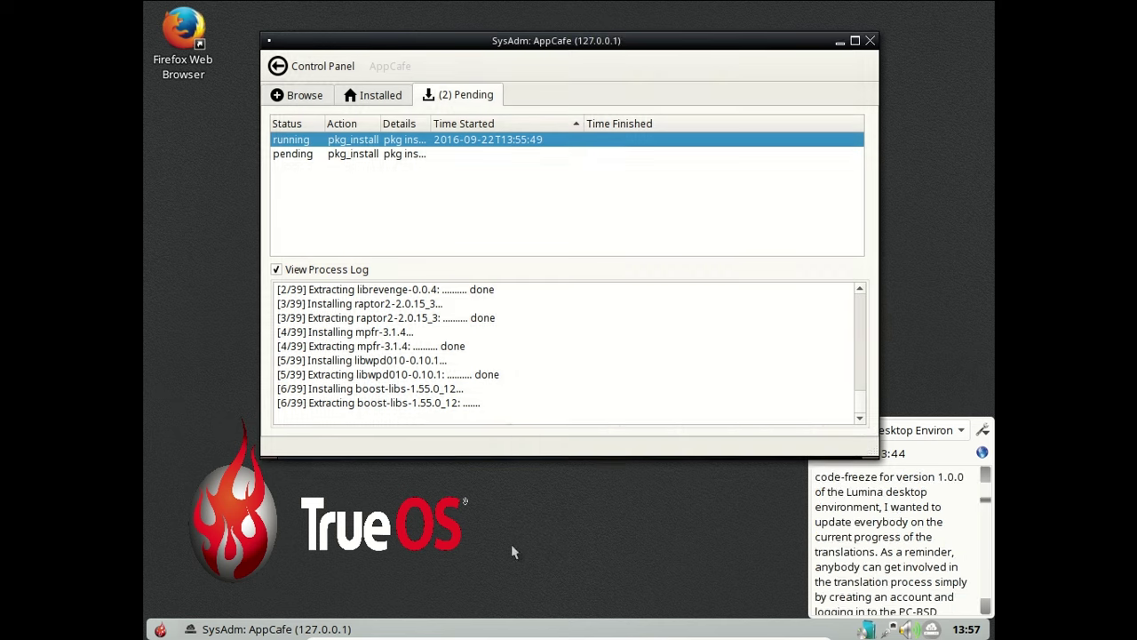
{"action": "right_click", "coordinate": [509, 543]}
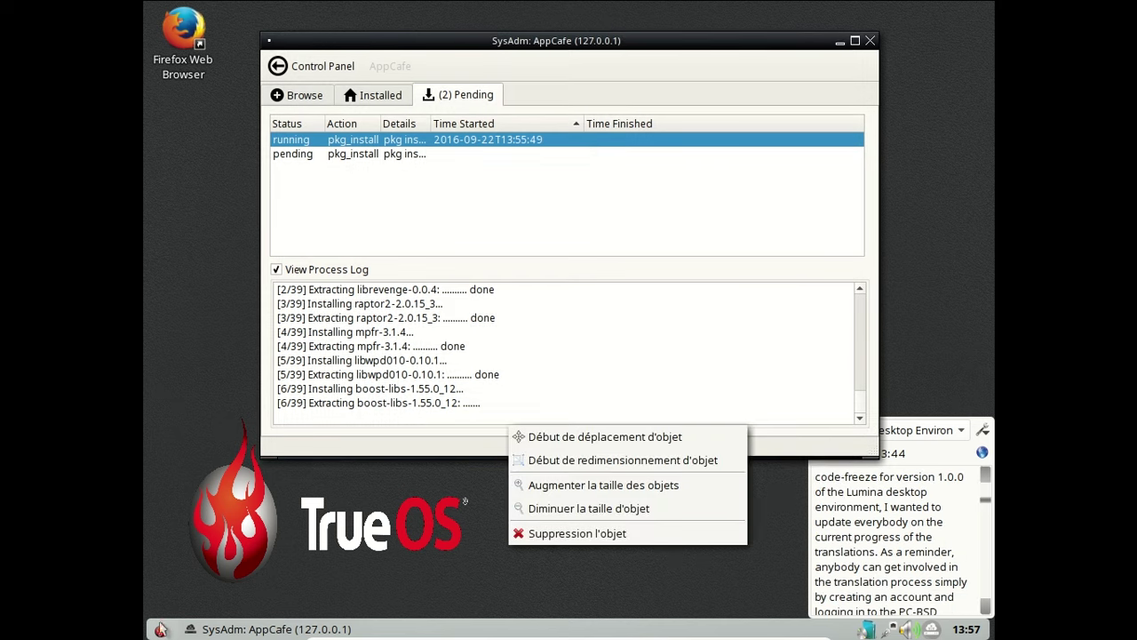
{"action": "left_click", "coordinate": [426, 522]}
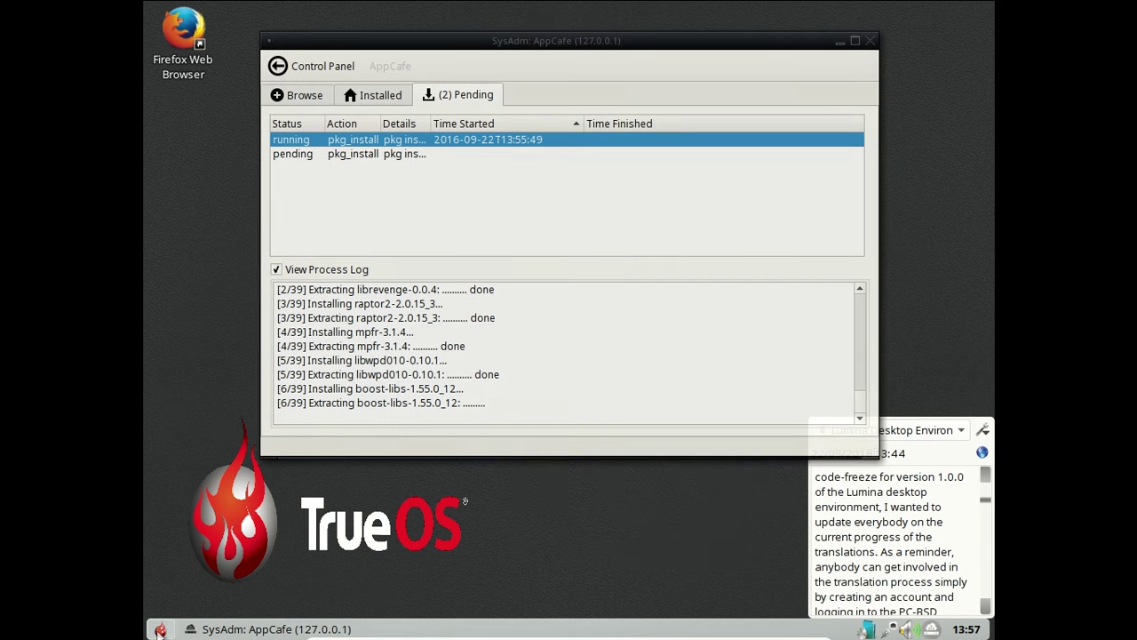
{"action": "left_click", "coordinate": [160, 629]}
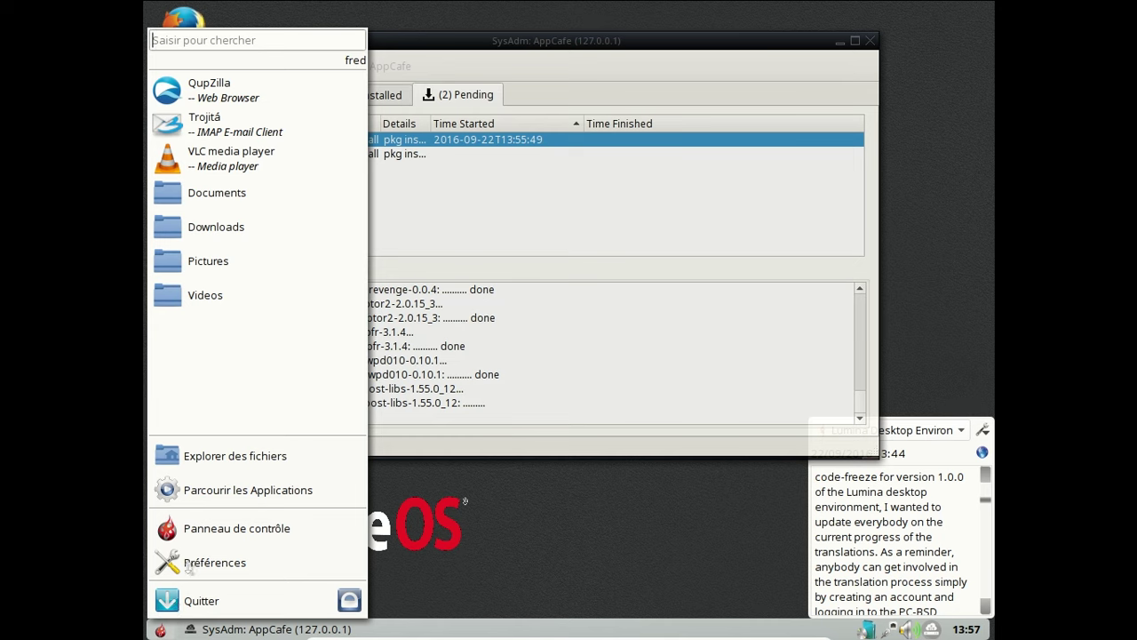
{"action": "key", "text": "Escape"}
- Relaunch Firefox Web Browser from the Network applications category
{"action": "left_click", "coordinate": [160, 629]}
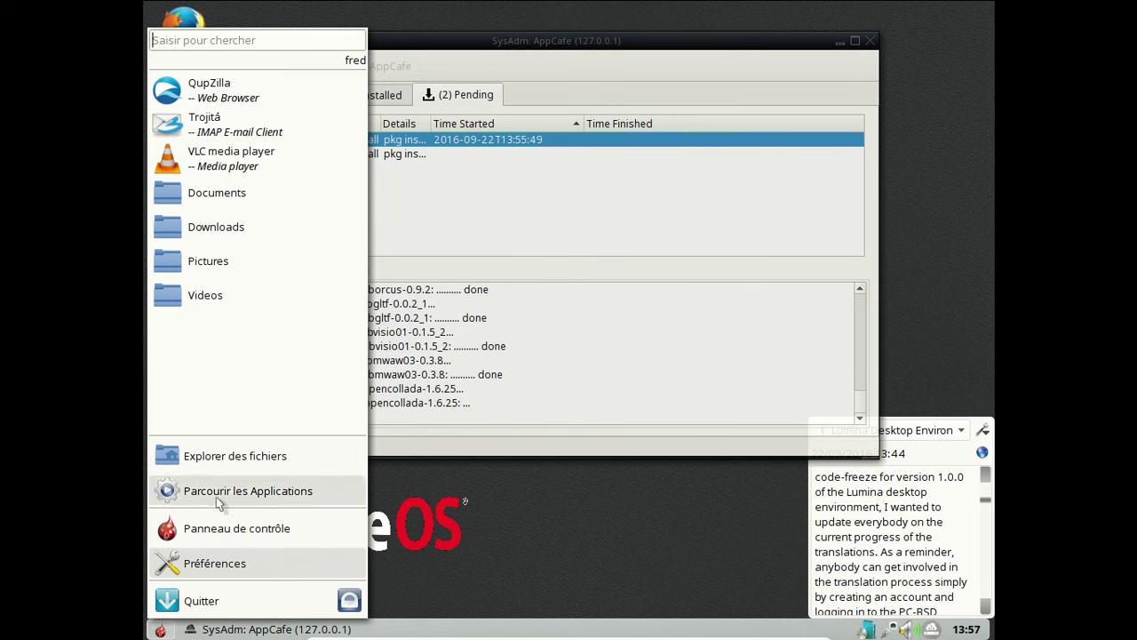
{"action": "left_click", "coordinate": [221, 500]}
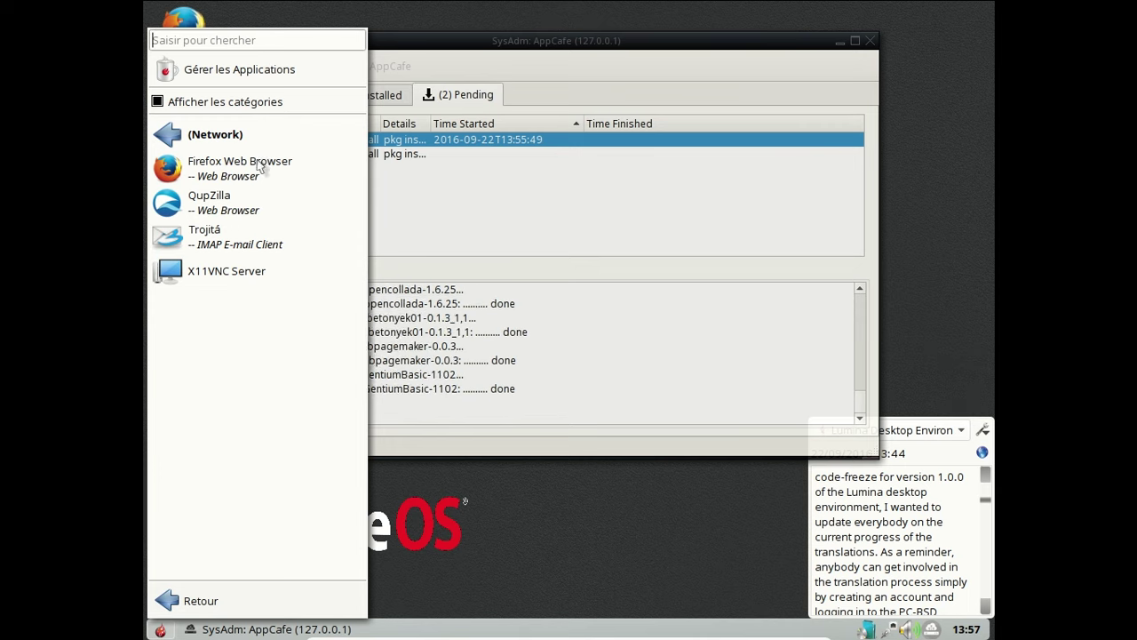
{"action": "left_click", "coordinate": [260, 167]}
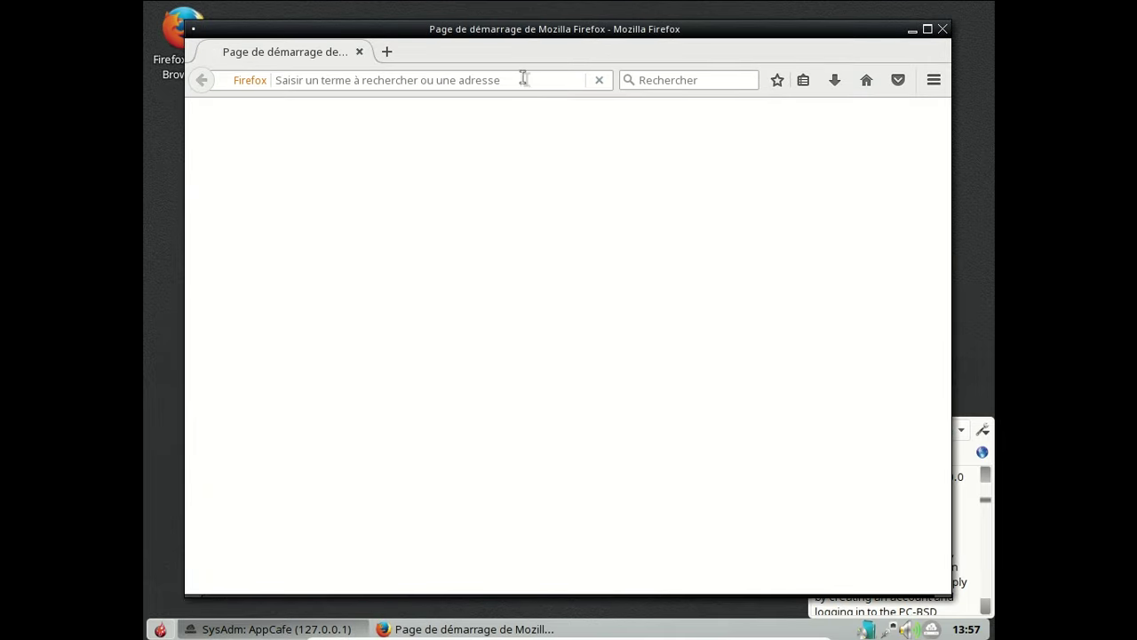
- Load about:buildconfig and review the build platform, compiler flags and configure options
{"action": "type", "text": "about"}
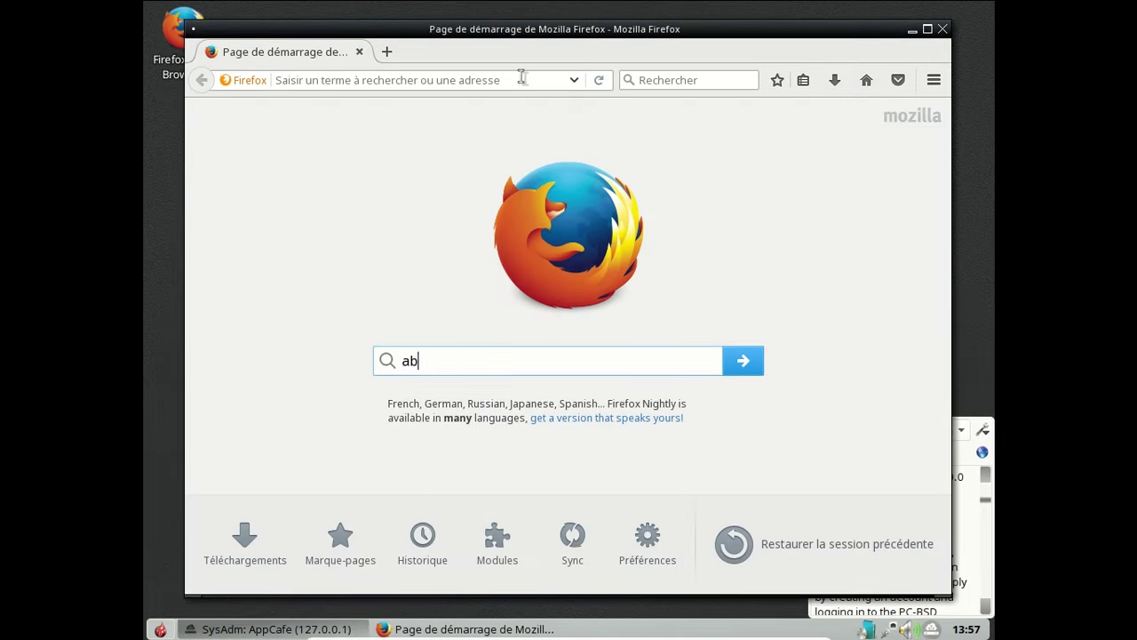
{"action": "left_click", "coordinate": [522, 78]}
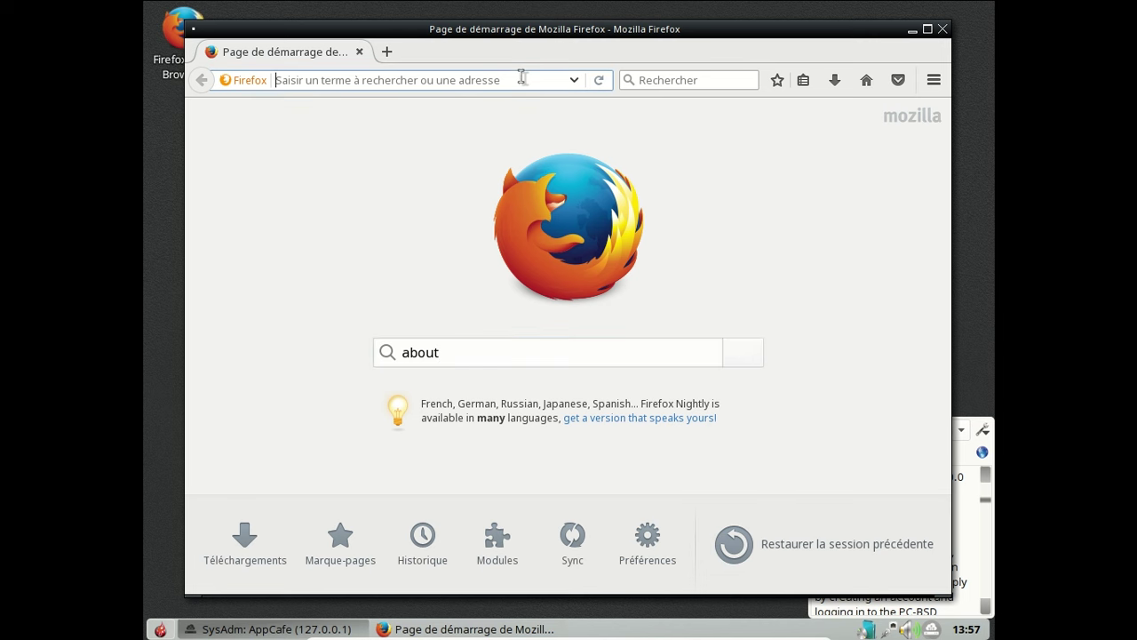
{"action": "type", "text": "about:"}
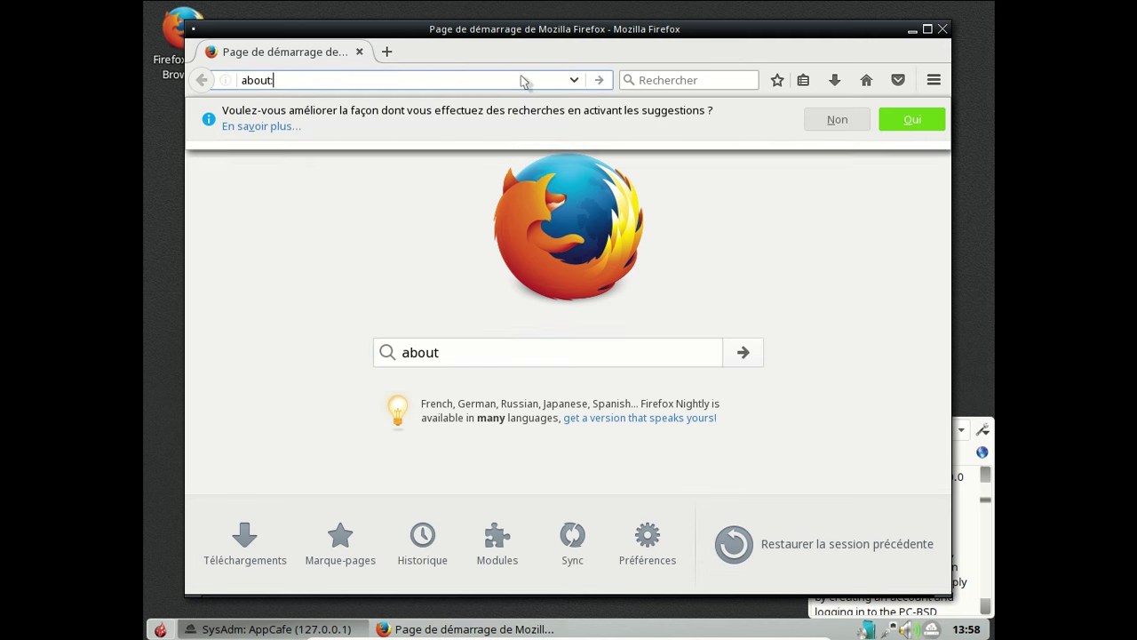
{"action": "type", "text": "buildconfig"}
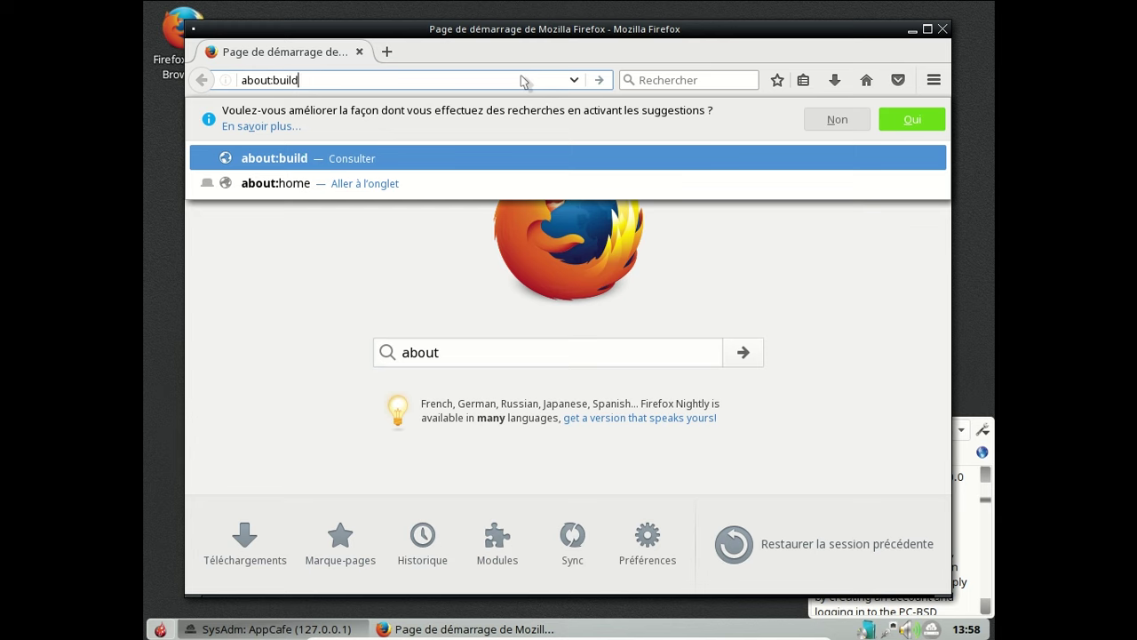
{"action": "key", "text": "Return"}
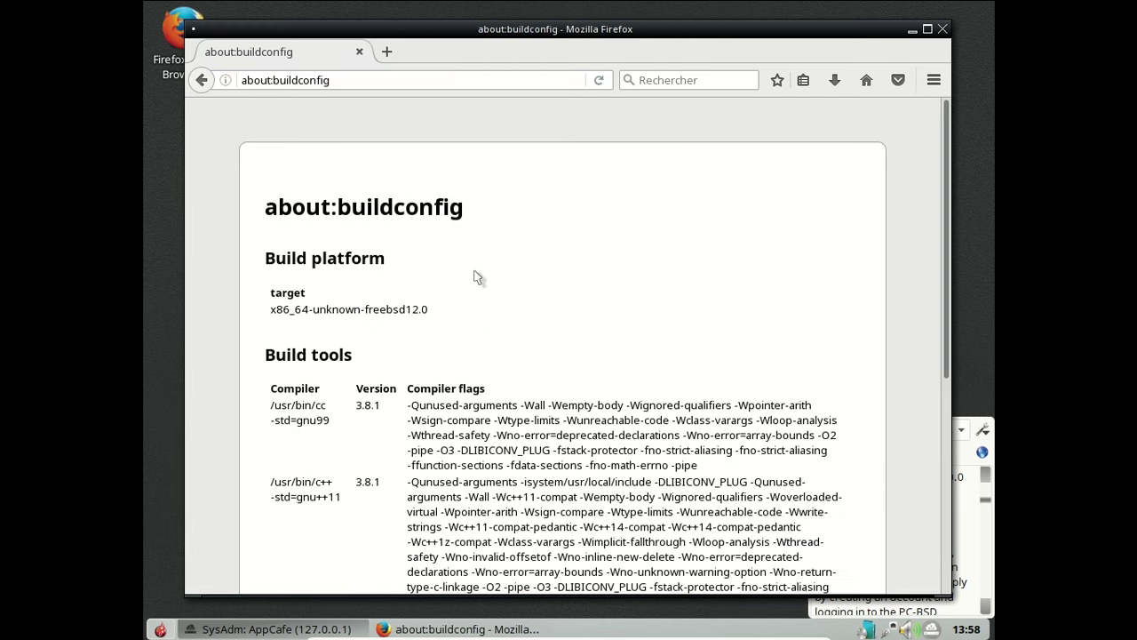
{"action": "scroll", "coordinate": [477, 277], "scroll_direction": "down", "scroll_amount": 3}
{"action": "scroll", "coordinate": [477, 277], "scroll_direction": "down", "scroll_amount": 5}
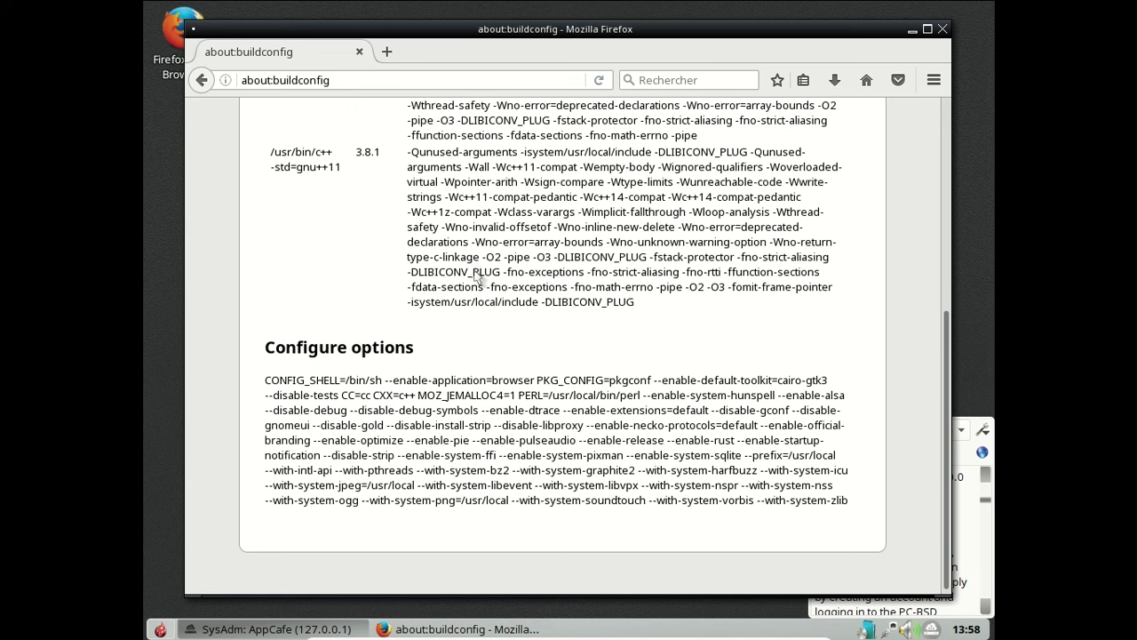
{"action": "left_click", "coordinate": [946, 118]}
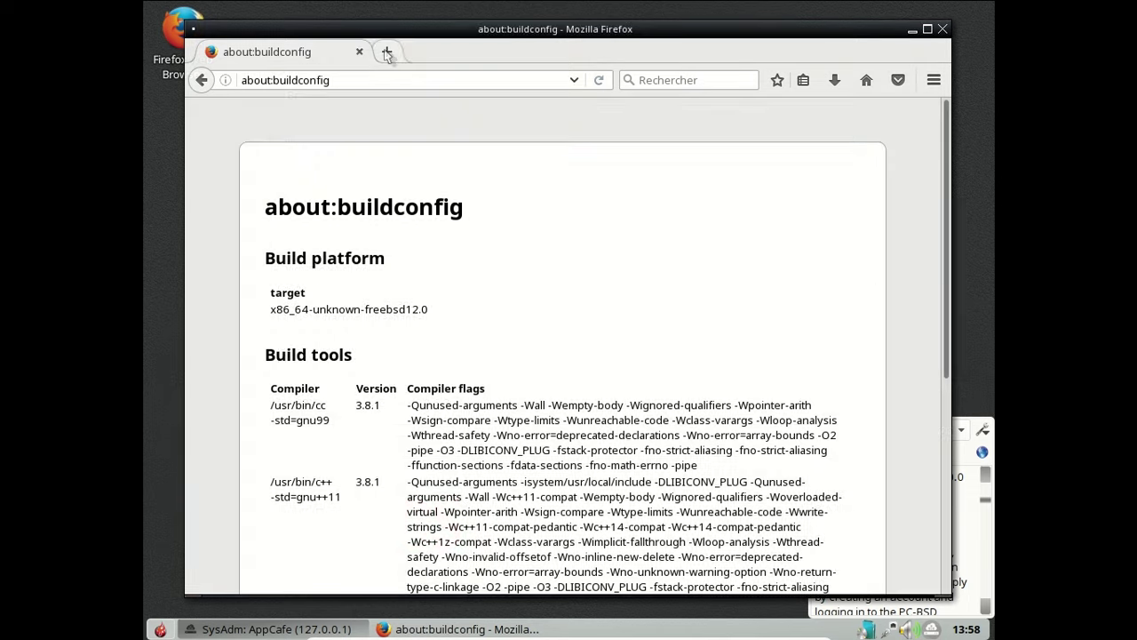
- Replace the about:buildconfig tab with a new one showing youtube.com, keeping an additional blank tab beside it
{"action": "left_click", "coordinate": [387, 52]}
{"action": "left_click", "coordinate": [360, 52]}
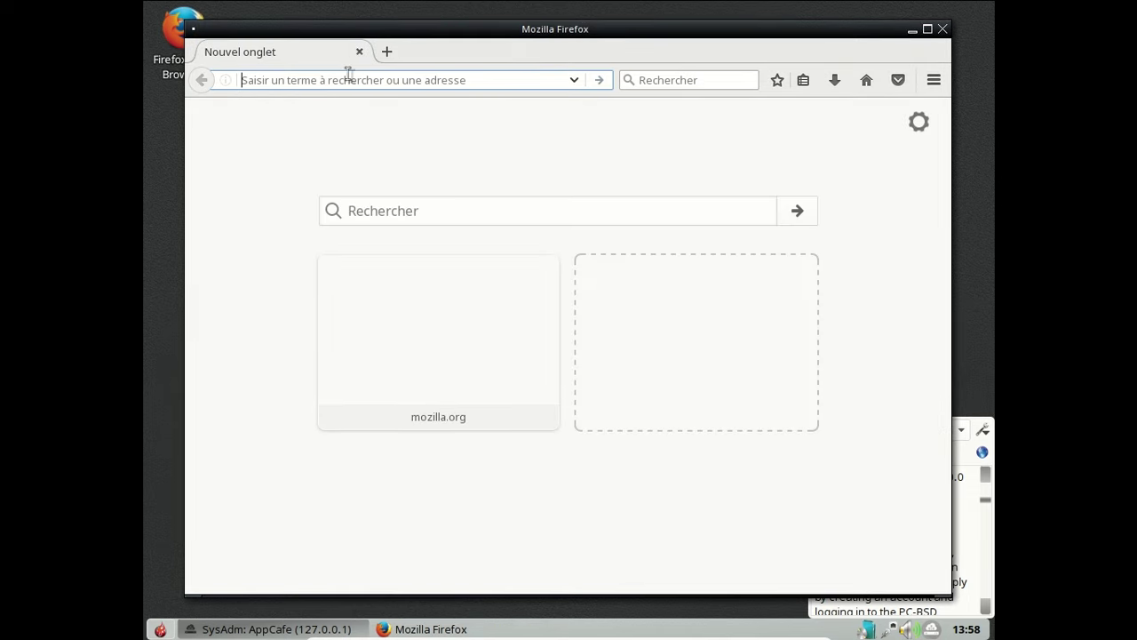
{"action": "type", "text": "youtube.com"}
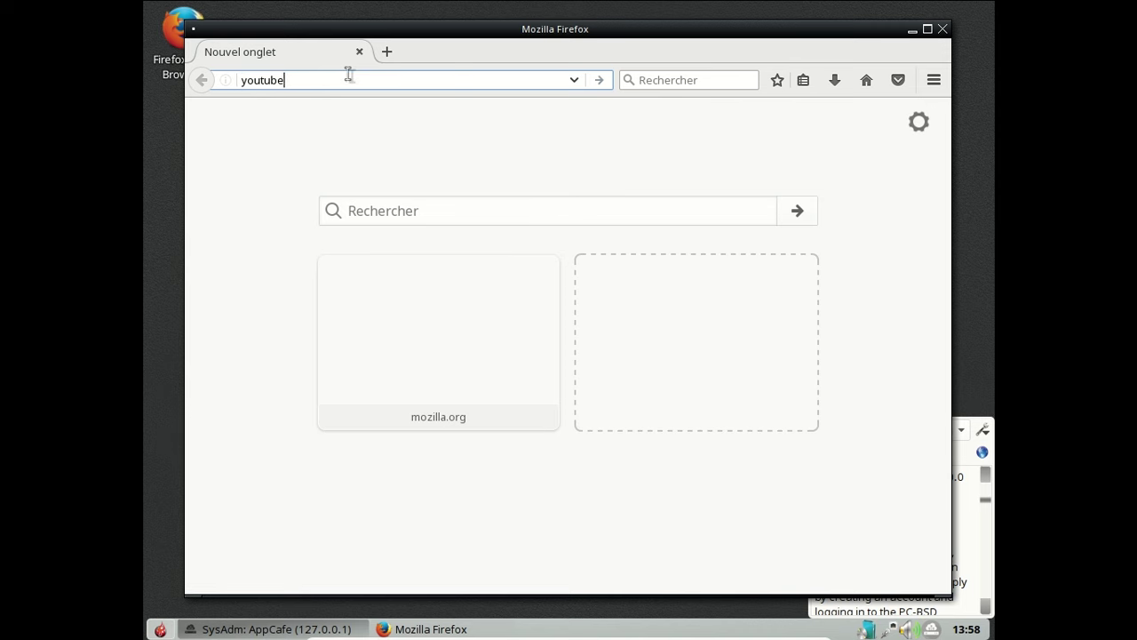
{"action": "key", "text": "Return"}
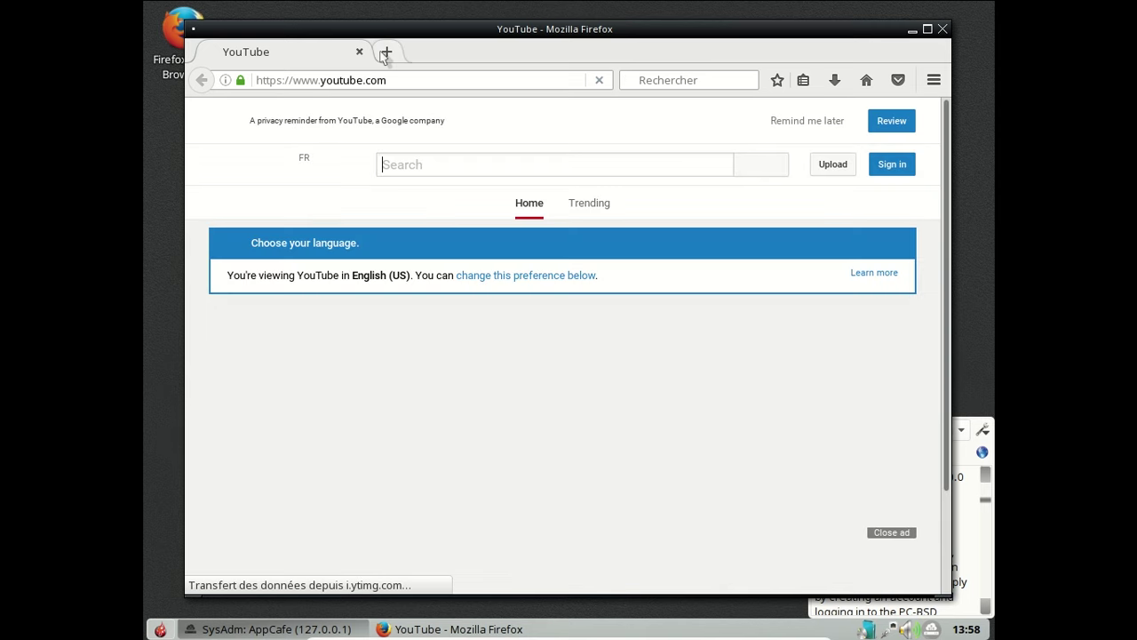
{"action": "left_click", "coordinate": [386, 53]}
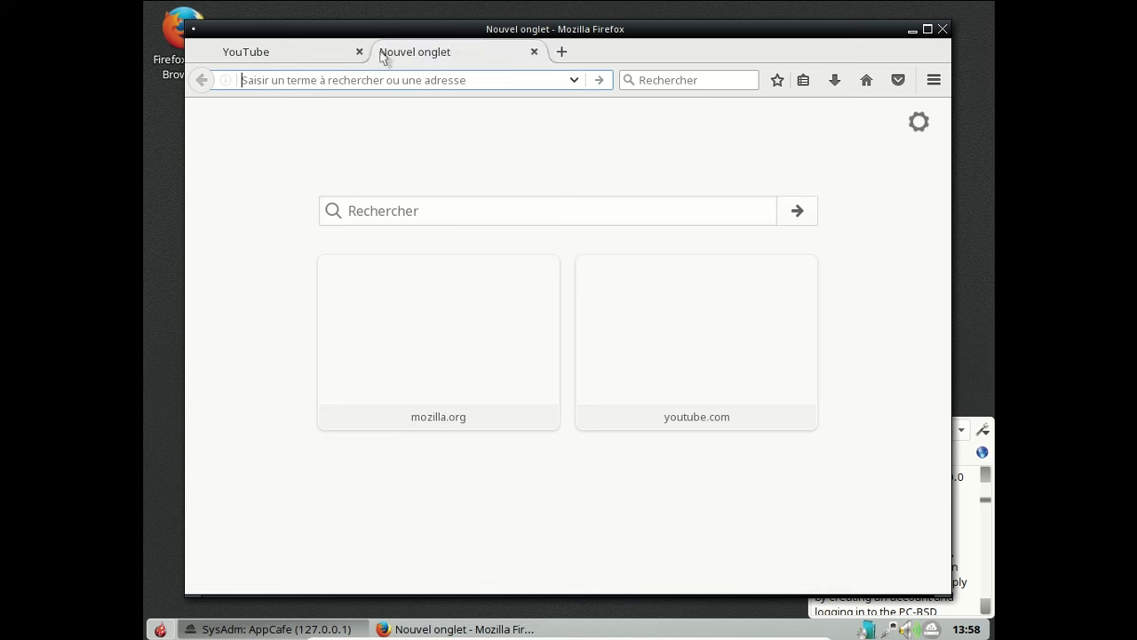
{"action": "left_click", "coordinate": [331, 56]}
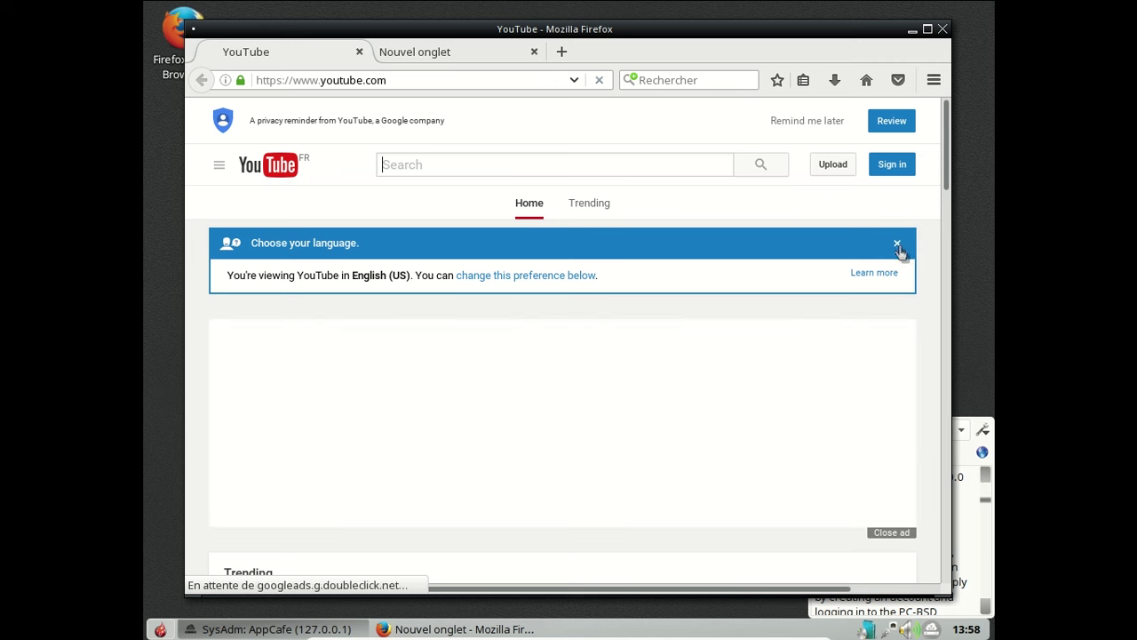
- Load the about: page in the blank tab to view the Firefox version and build identifier
{"action": "left_click", "coordinate": [480, 51]}
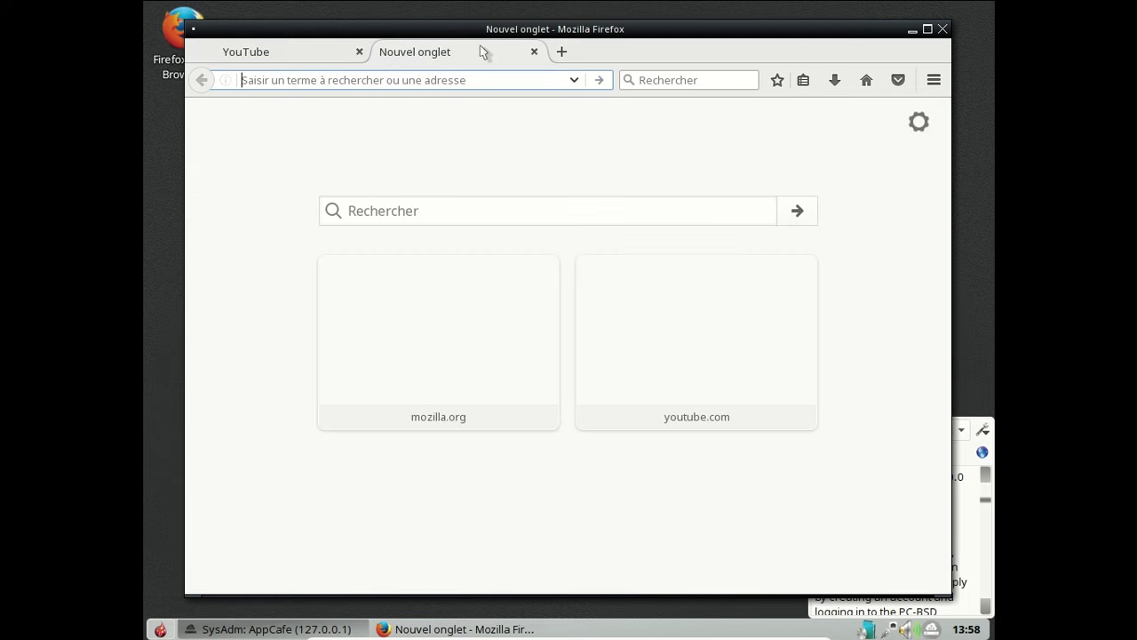
{"action": "type", "text": "about:"}
{"action": "key", "text": "Return"}
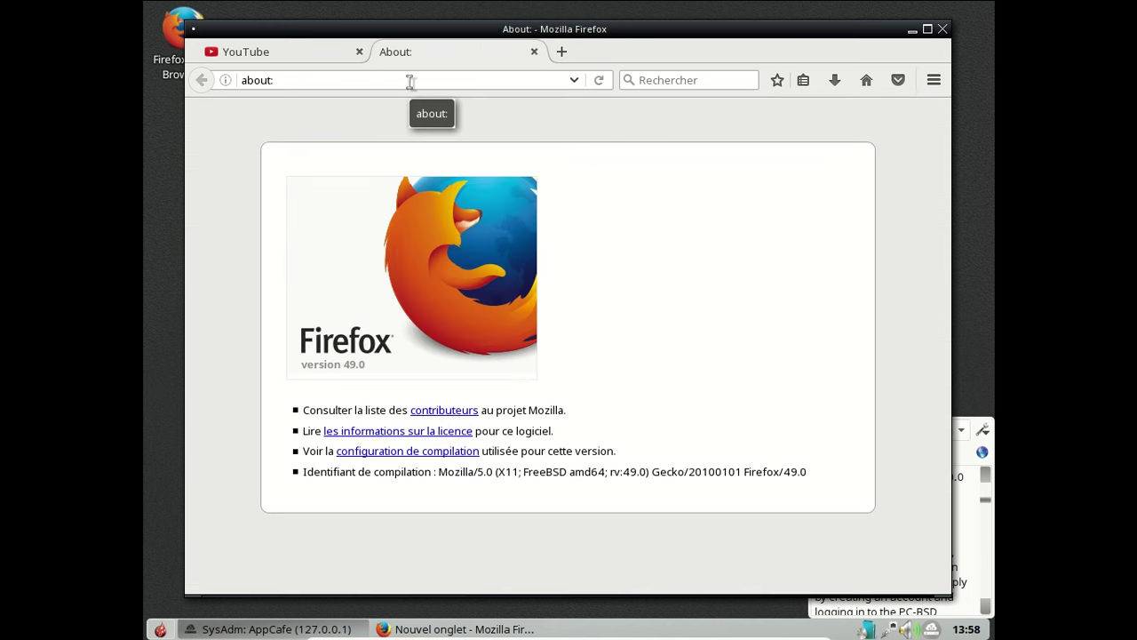
- Close the AppCafe window and load about:plugins in the current tab to review the installed plugins
{"action": "left_click", "coordinate": [411, 81]}
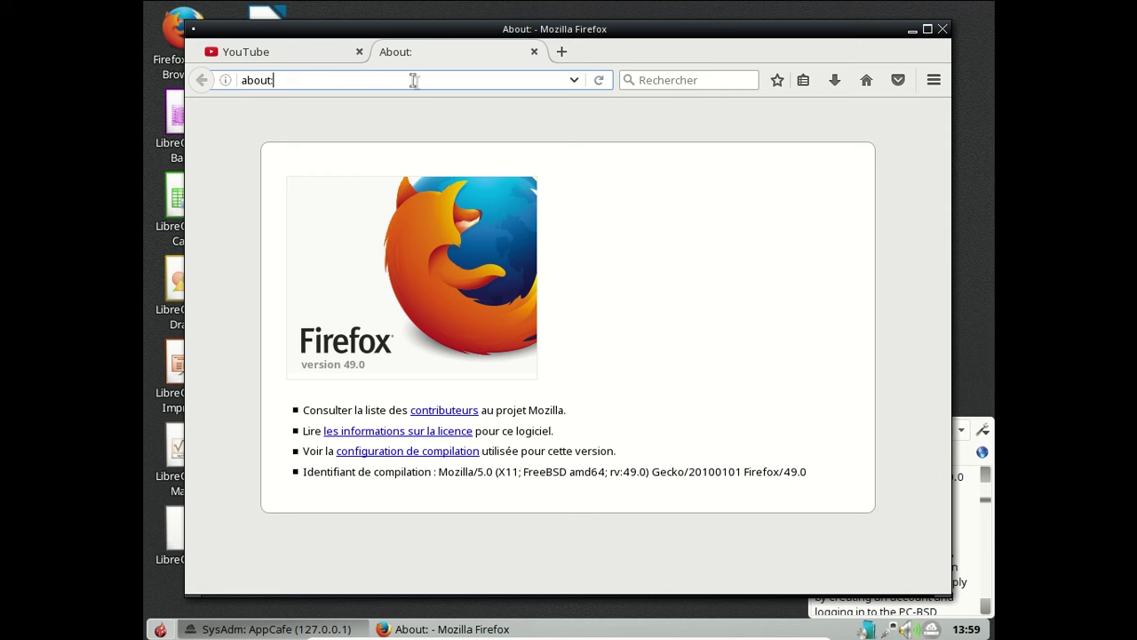
{"action": "type", "text": "plugins"}
{"action": "left_click", "coordinate": [289, 629]}
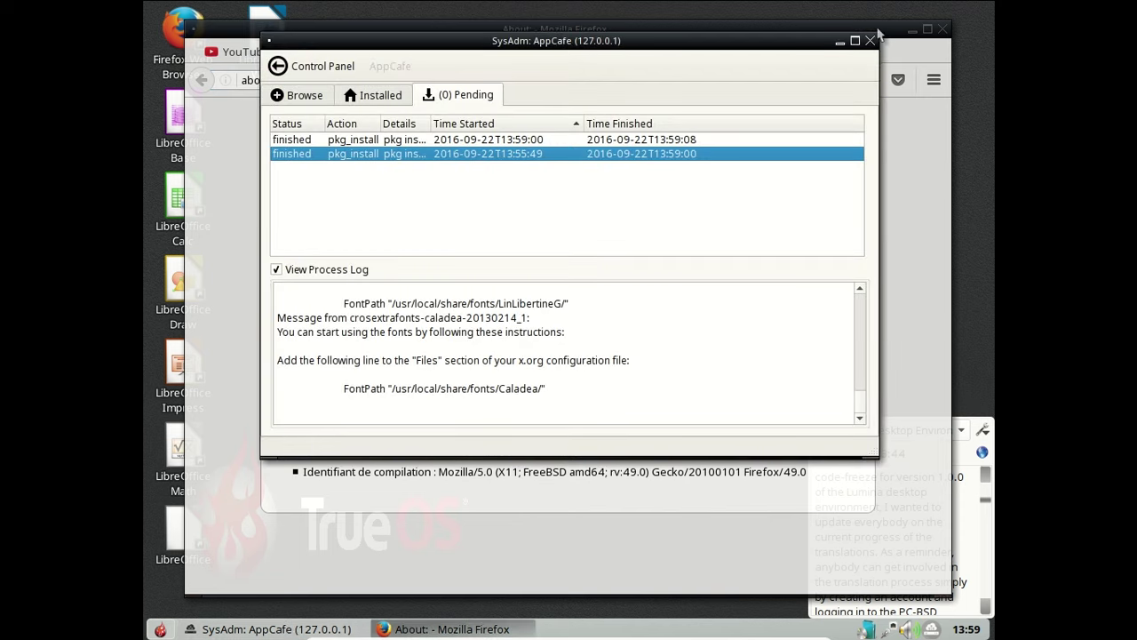
{"action": "left_click", "coordinate": [871, 41]}
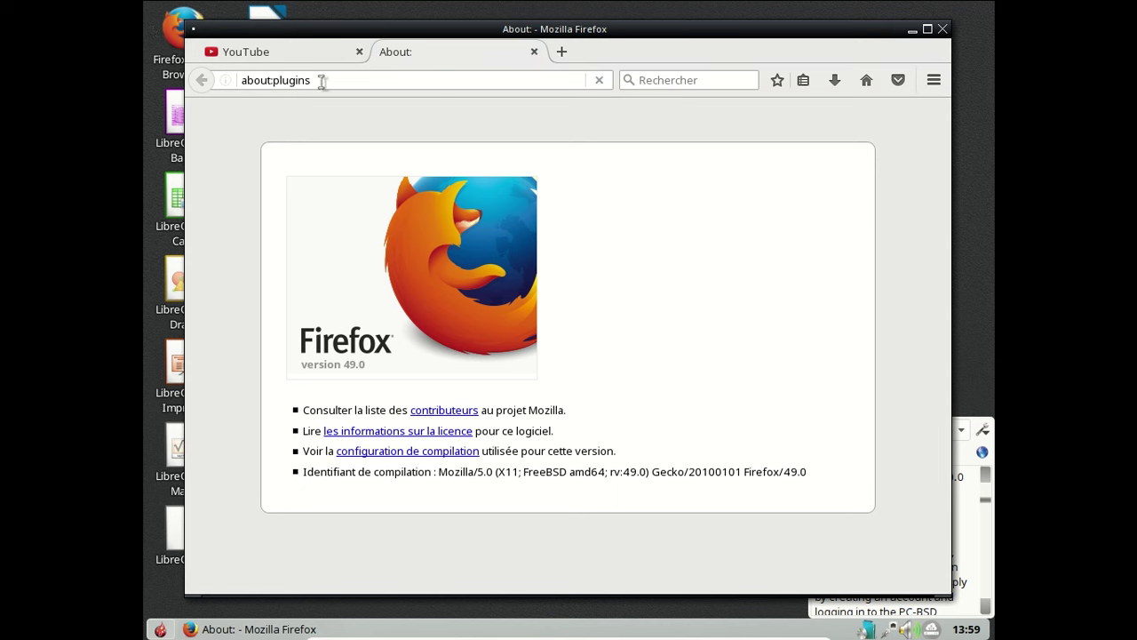
{"action": "key", "text": "Return"}
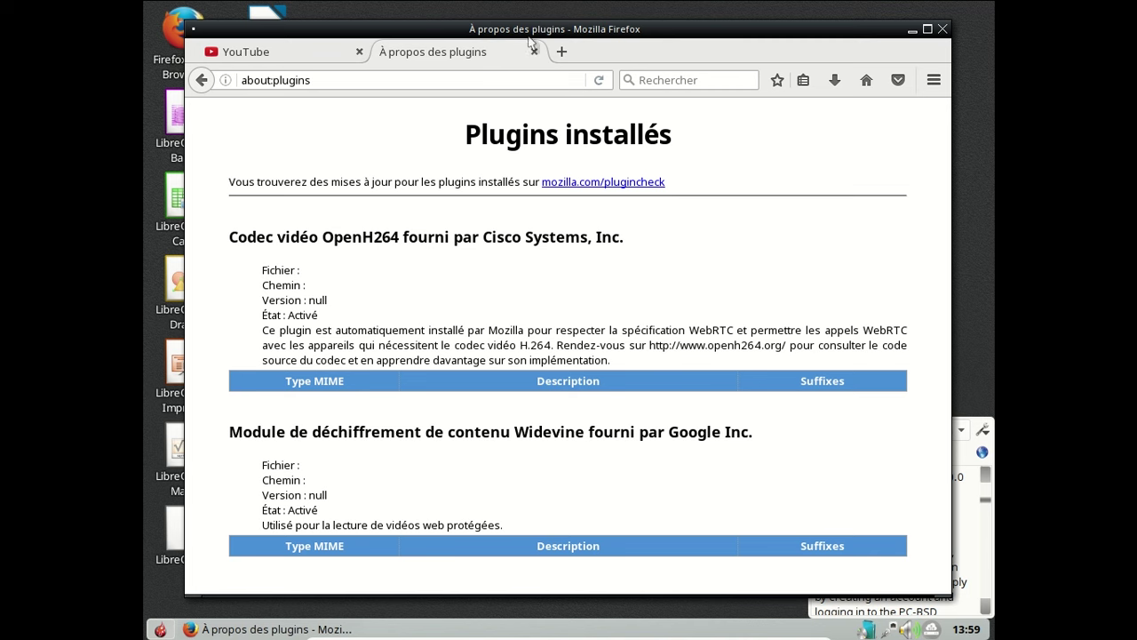
- Open the Firefox preferences in a new tab and close the about:plugins tab
{"action": "left_click", "coordinate": [562, 52]}
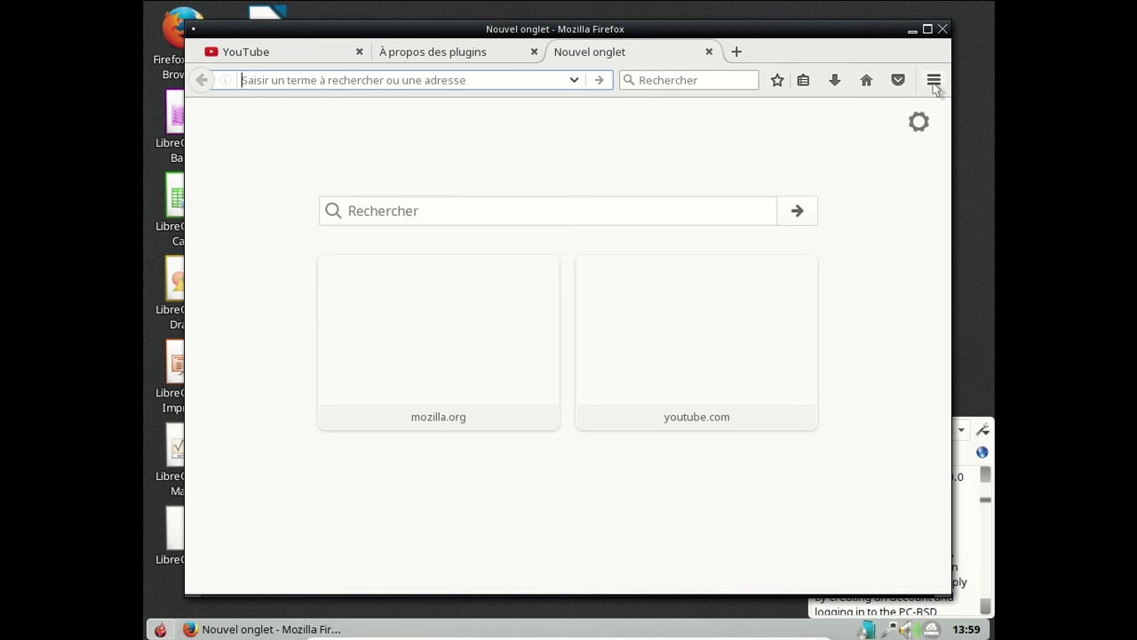
{"action": "left_click", "coordinate": [933, 82]}
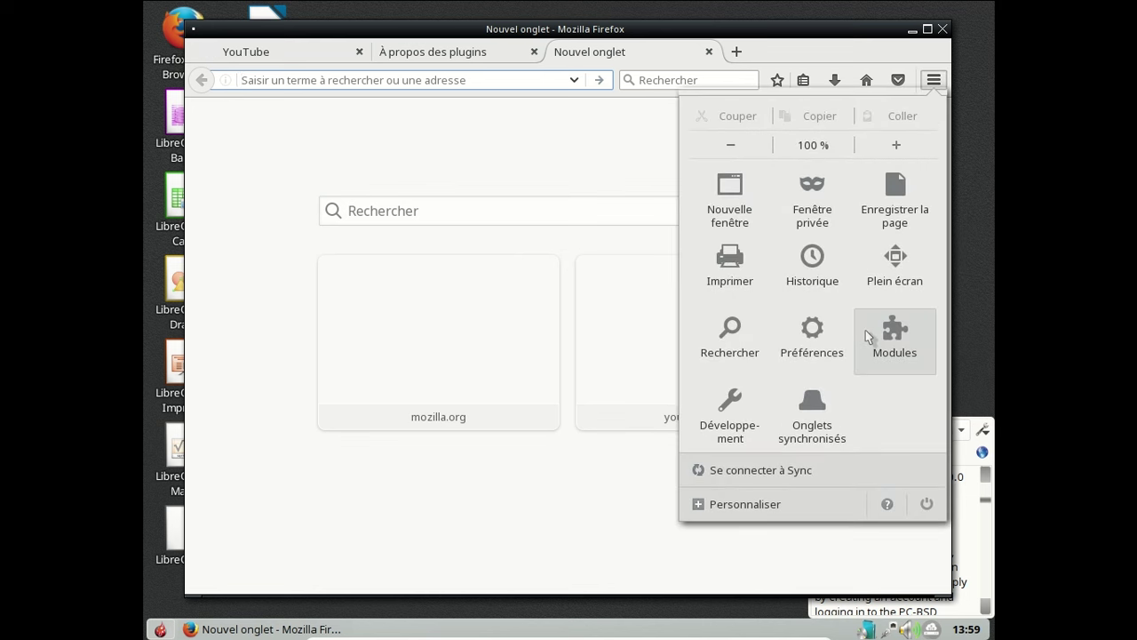
{"action": "left_click", "coordinate": [814, 338]}
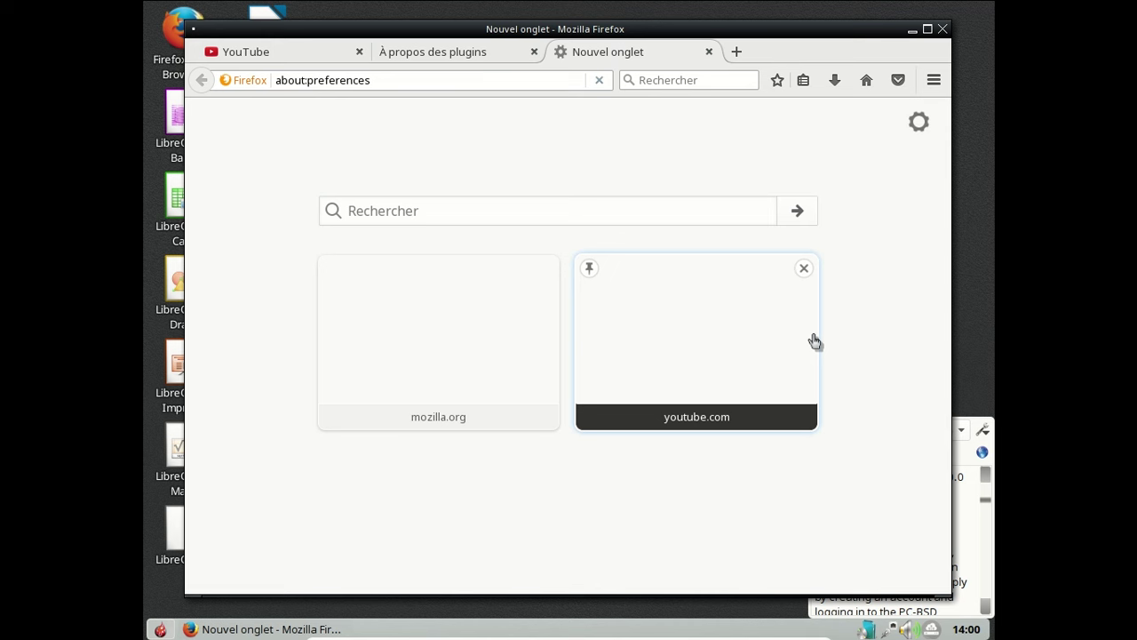
{"action": "left_click", "coordinate": [534, 52]}
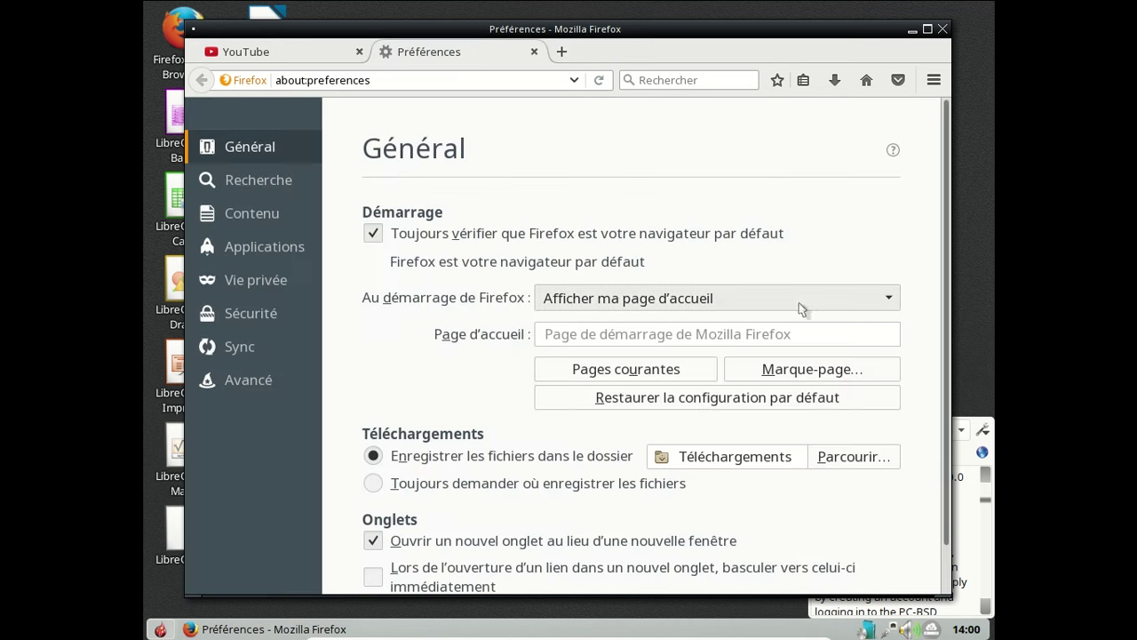
- Disable playing DRM content in the Contenu preferences and close the preferences tab
{"action": "left_click", "coordinate": [259, 219]}
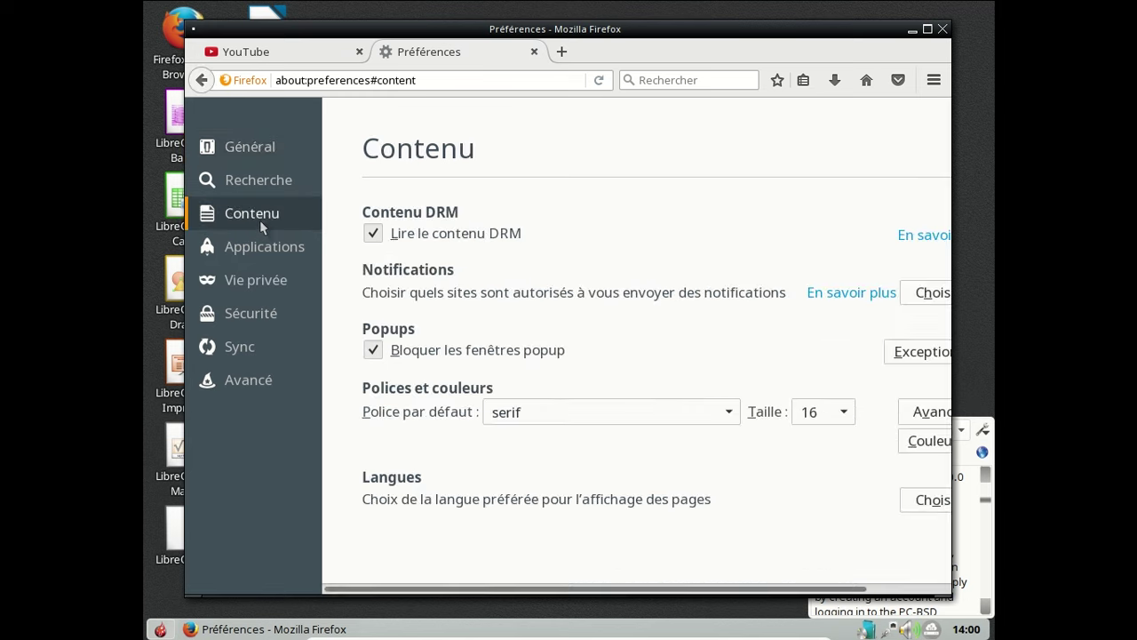
{"action": "left_click", "coordinate": [373, 234]}
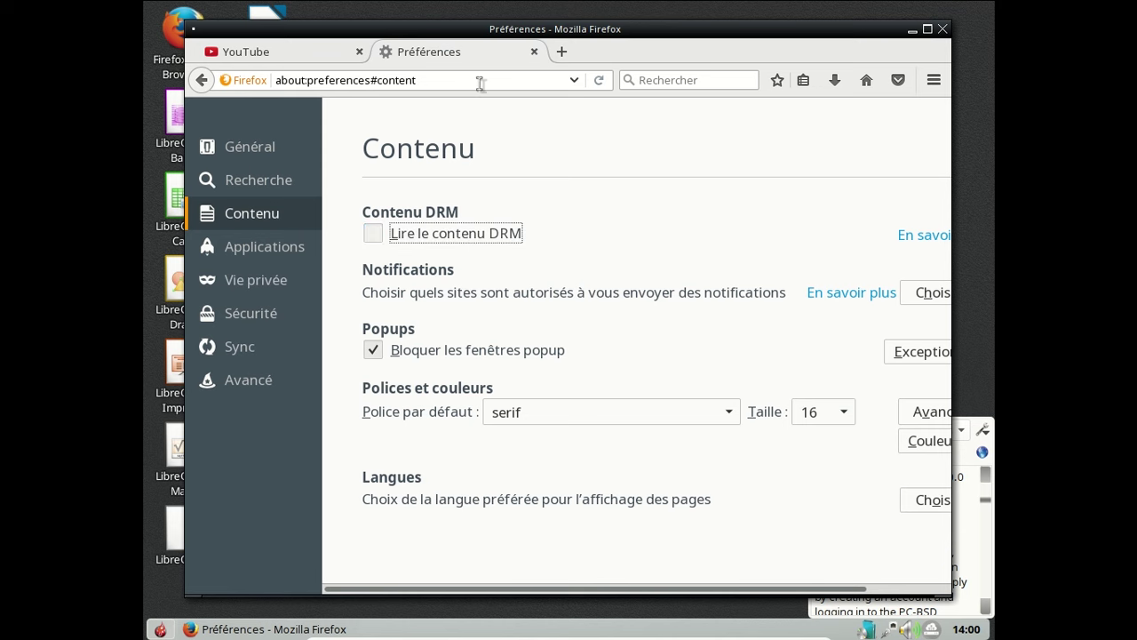
{"action": "left_click", "coordinate": [534, 51]}
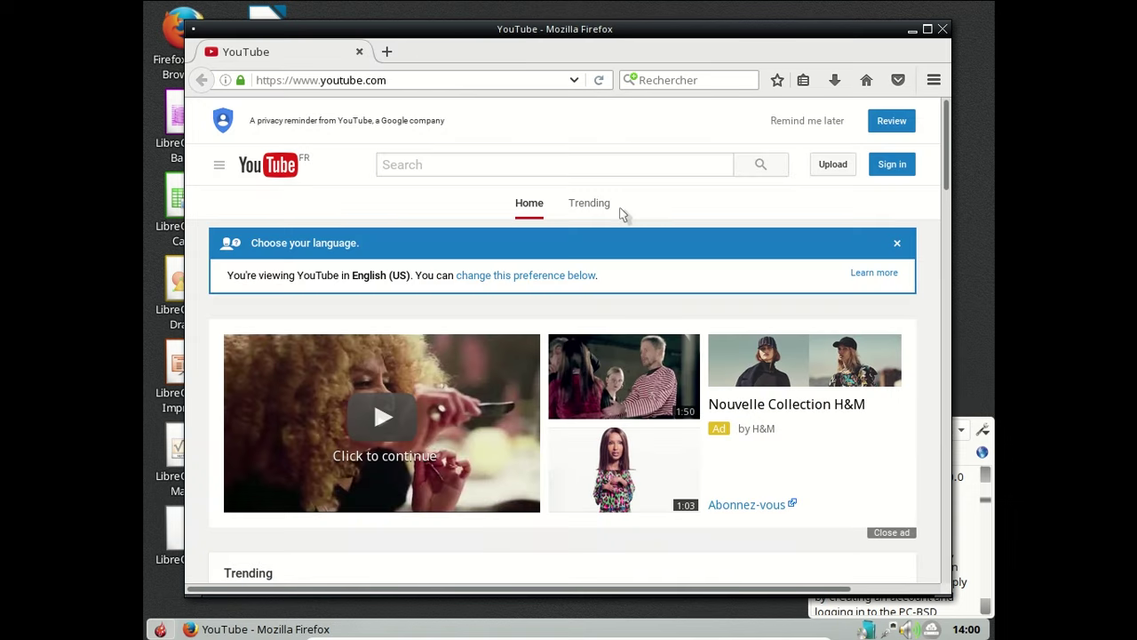
- Look through the YouTube home page's video sections down to the footer and return to the Trending section
{"action": "scroll", "coordinate": [622, 213], "scroll_direction": "down", "scroll_amount": 4}
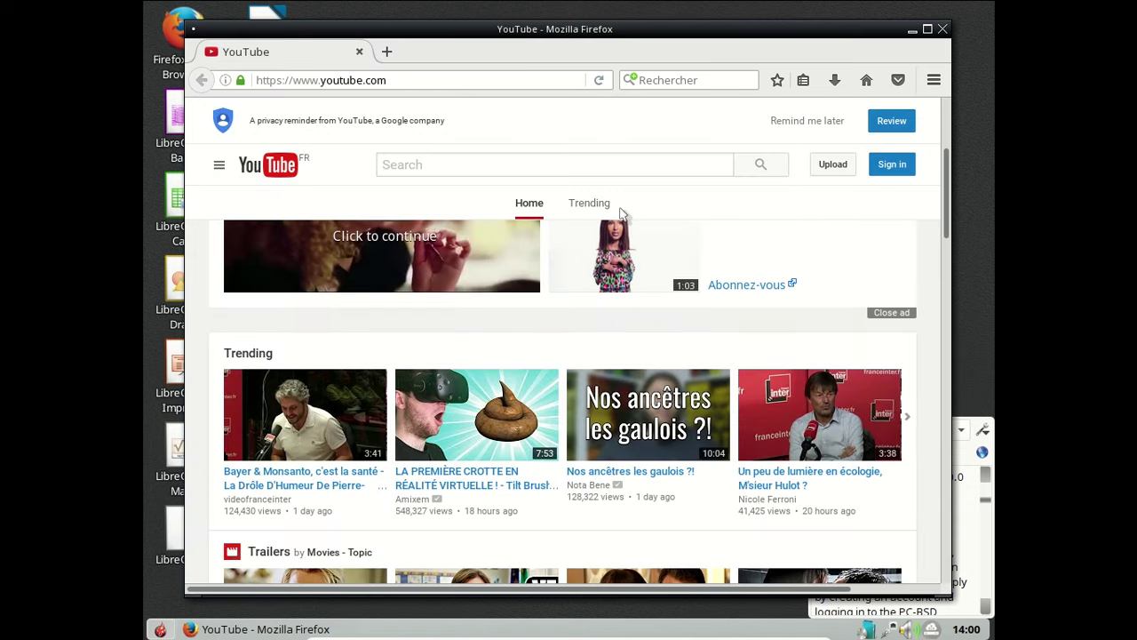
{"action": "scroll", "coordinate": [622, 214], "scroll_direction": "down", "scroll_amount": 2}
{"action": "scroll", "coordinate": [622, 213], "scroll_direction": "down", "scroll_amount": 3}
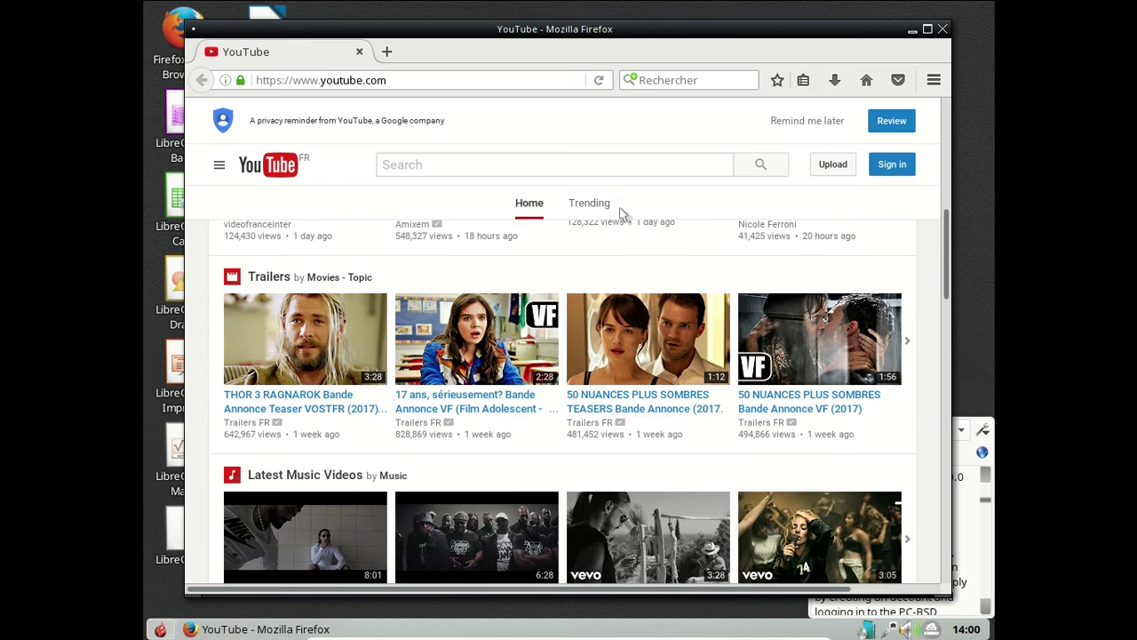
{"action": "scroll", "coordinate": [622, 213], "scroll_direction": "down", "scroll_amount": 3}
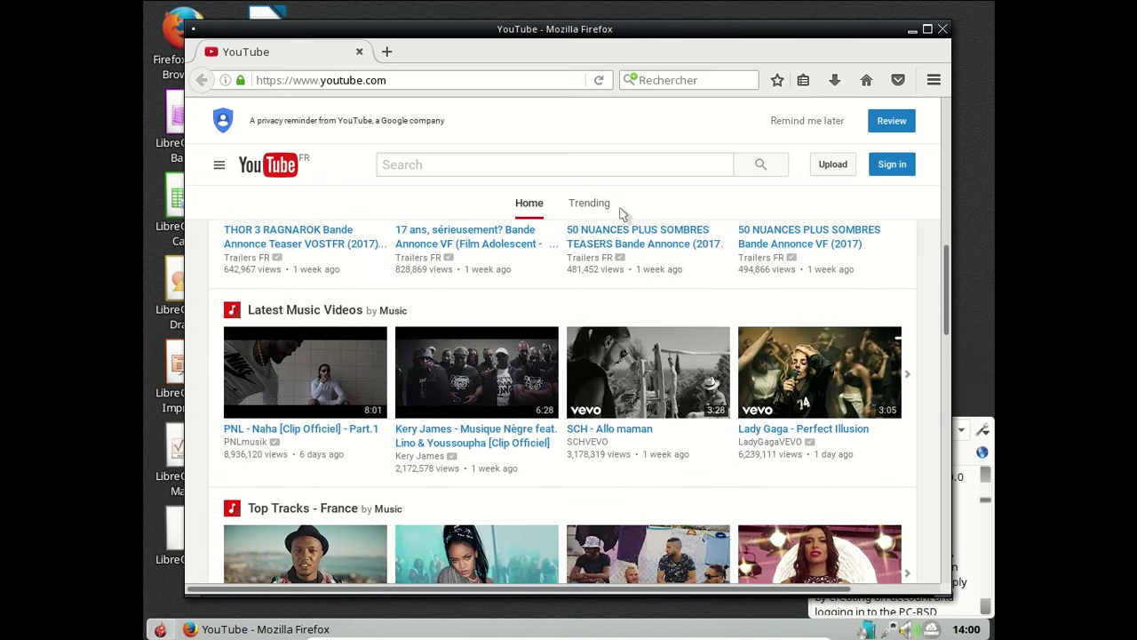
{"action": "scroll", "coordinate": [622, 213], "scroll_direction": "down", "scroll_amount": 2}
{"action": "scroll", "coordinate": [622, 214], "scroll_direction": "down", "scroll_amount": 3}
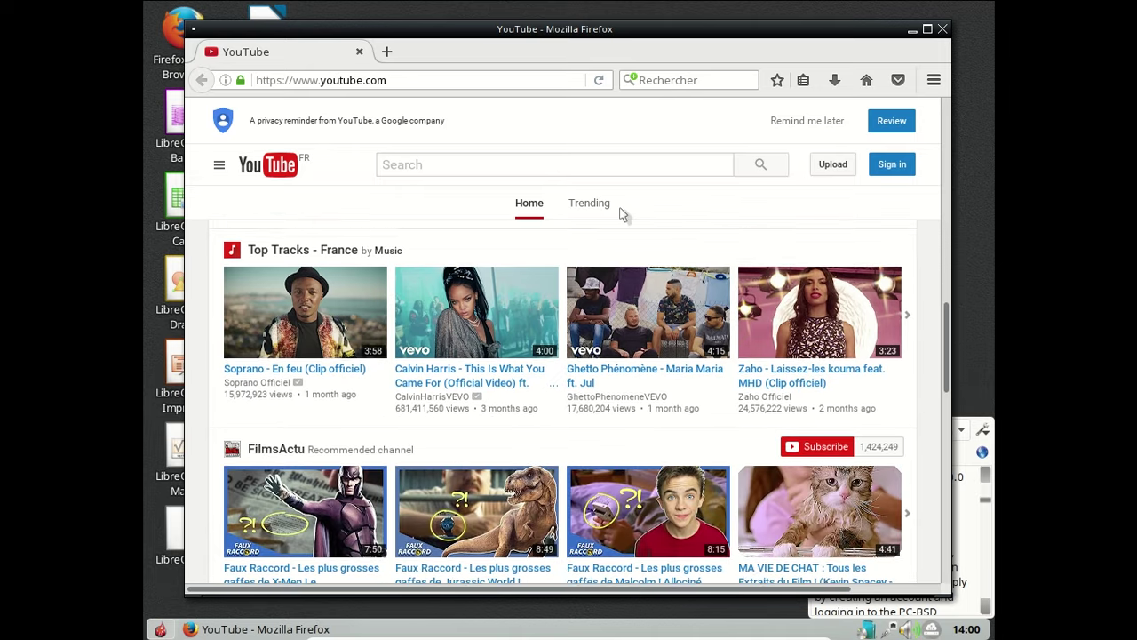
{"action": "scroll", "coordinate": [622, 213], "scroll_direction": "down", "scroll_amount": 3}
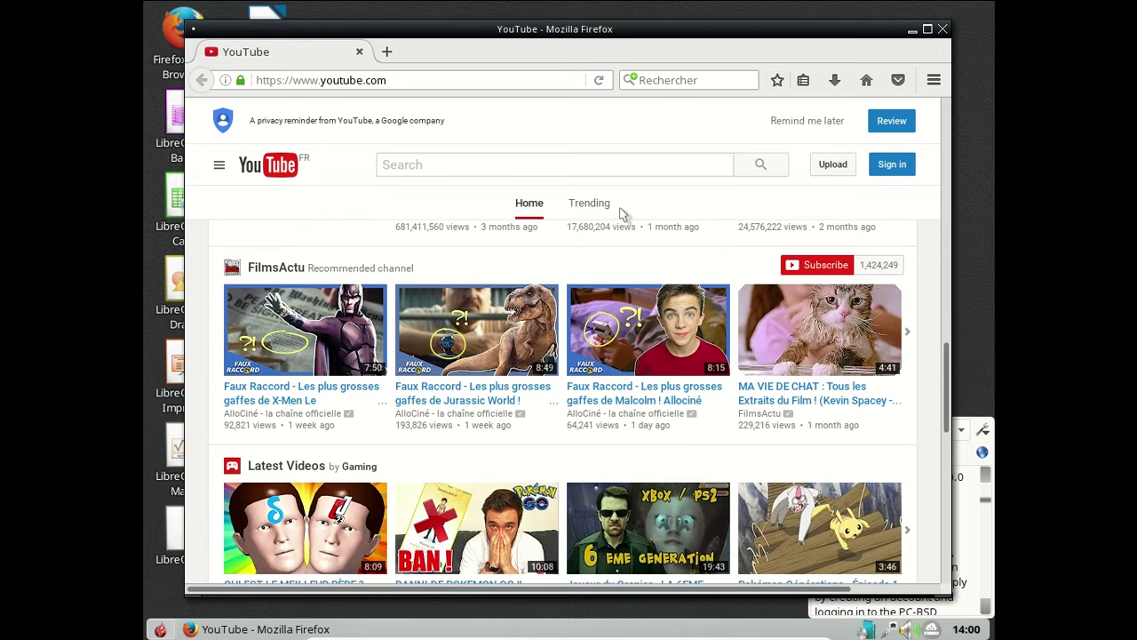
{"action": "scroll", "coordinate": [622, 213], "scroll_direction": "down", "scroll_amount": 3}
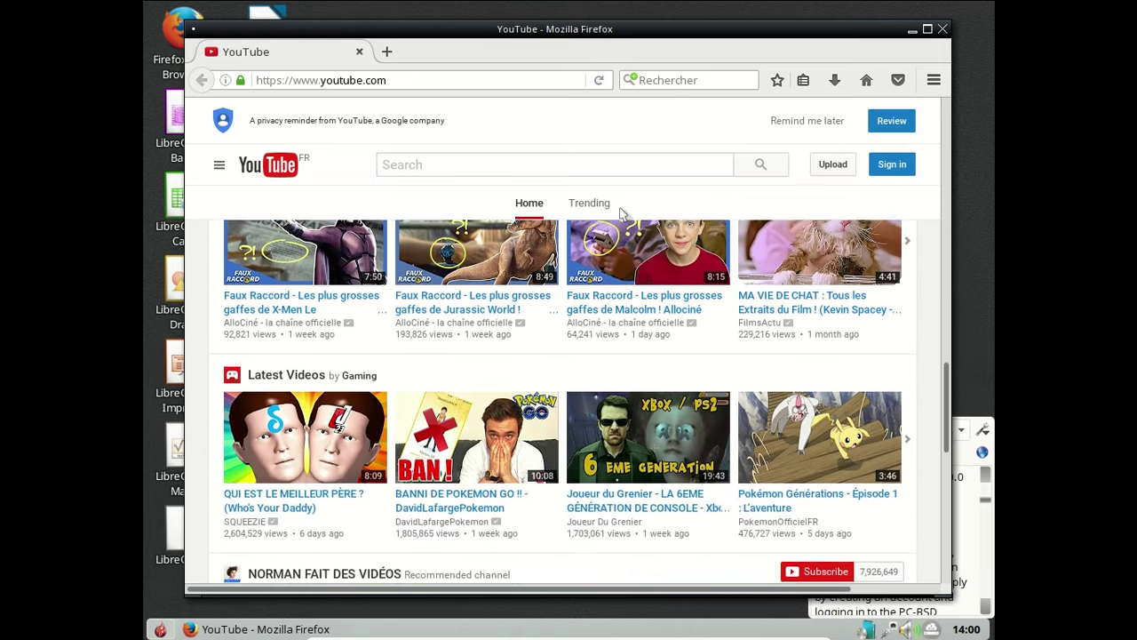
{"action": "scroll", "coordinate": [622, 213], "scroll_direction": "down", "scroll_amount": 1}
{"action": "scroll", "coordinate": [622, 213], "scroll_direction": "down", "scroll_amount": 1}
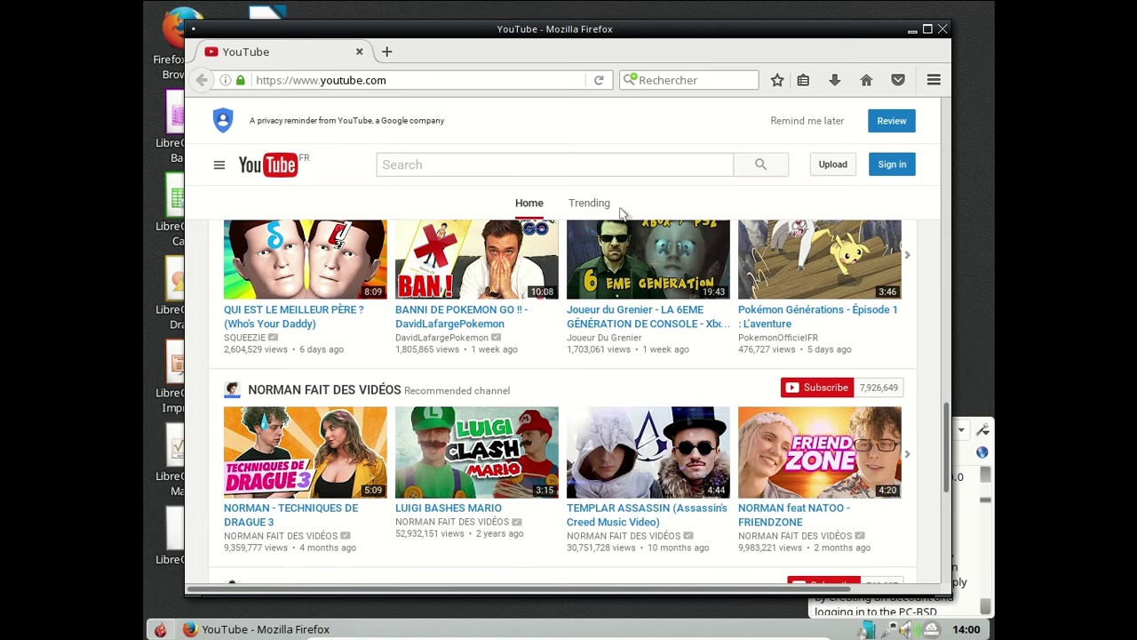
{"action": "scroll", "coordinate": [622, 213], "scroll_direction": "down", "scroll_amount": 2}
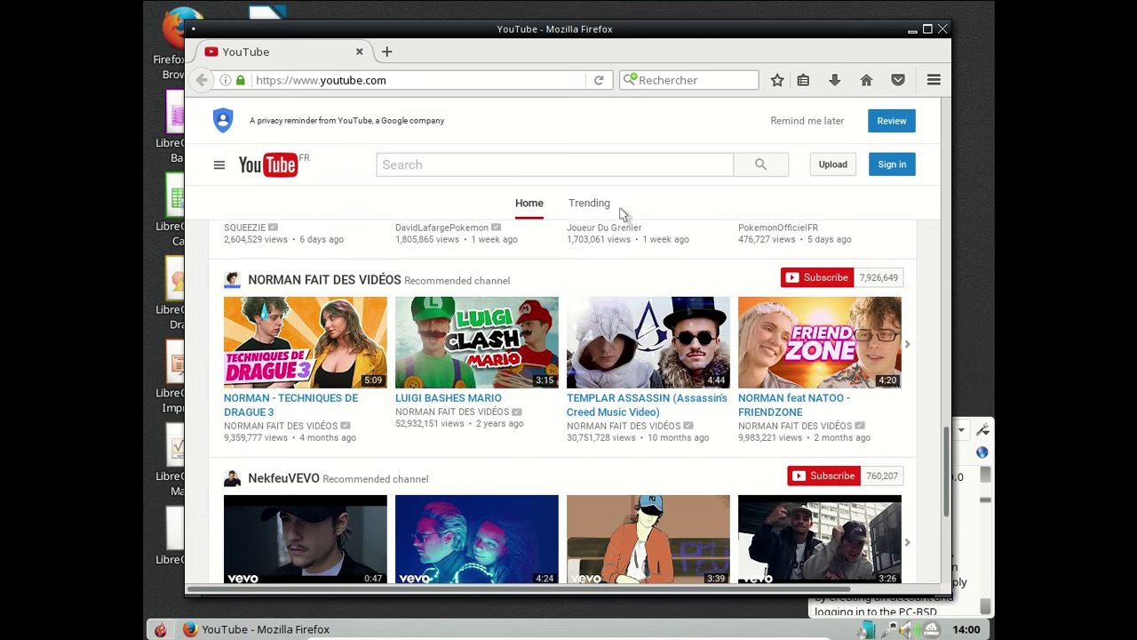
{"action": "scroll", "coordinate": [622, 213], "scroll_direction": "down", "scroll_amount": 6}
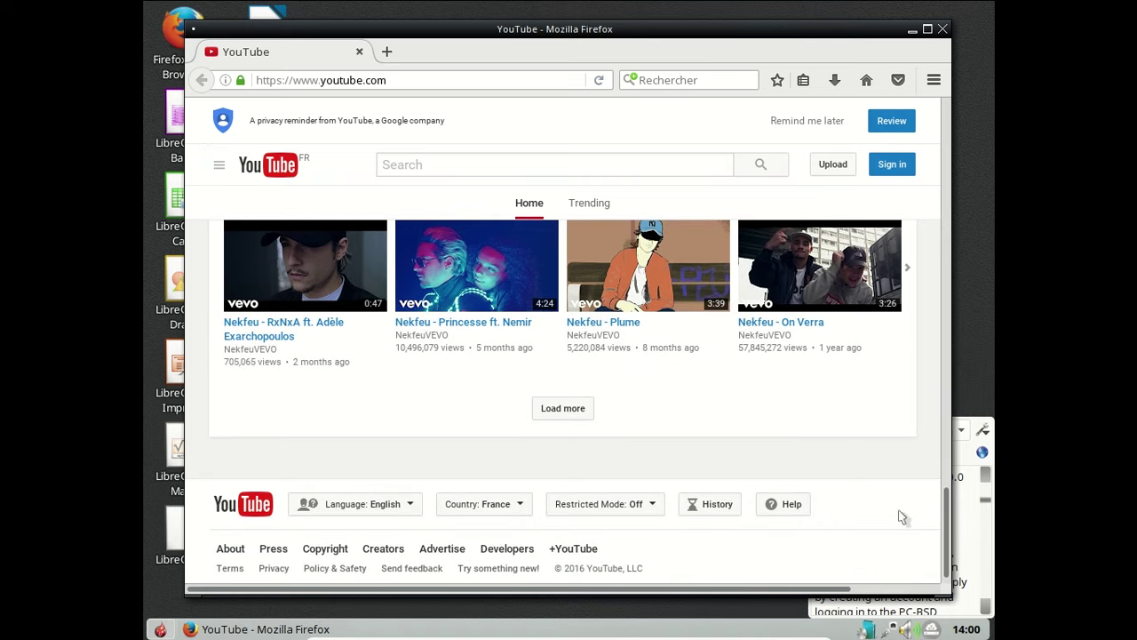
{"action": "left_click_drag", "start_coordinate": [947, 520], "coordinate": [933, 7]}
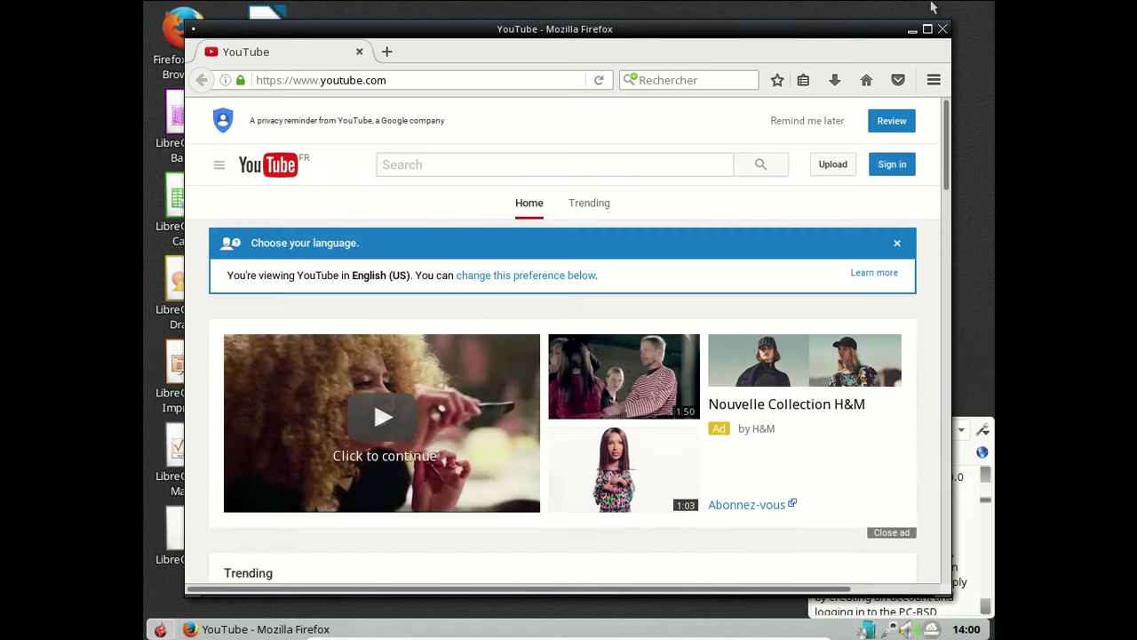
{"action": "scroll", "coordinate": [531, 411], "scroll_direction": "down", "scroll_amount": 3}
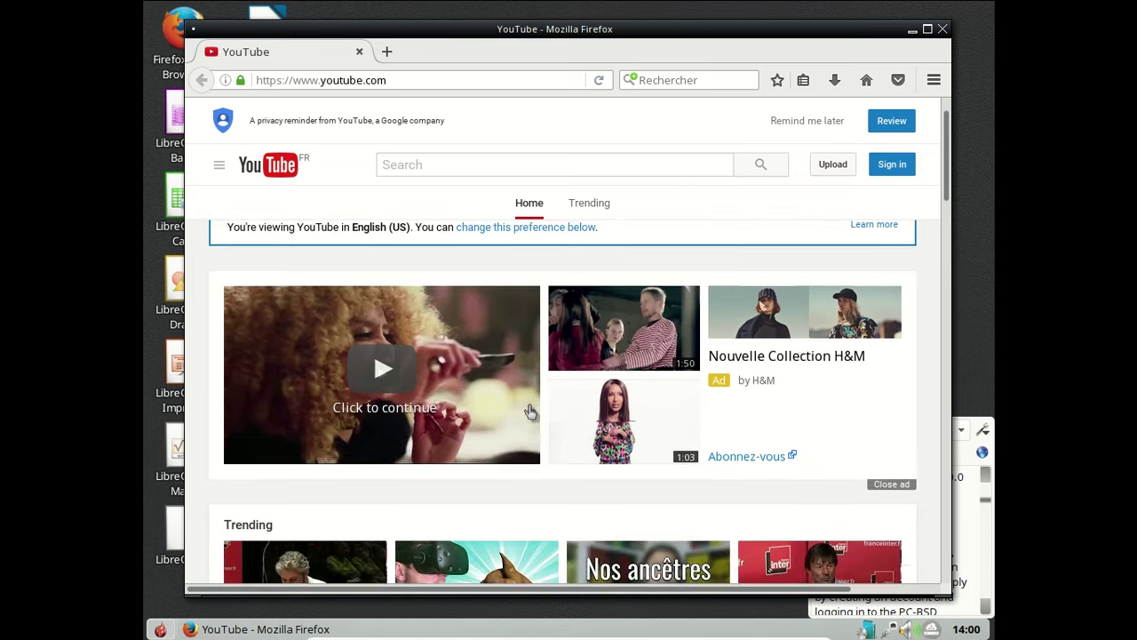
{"action": "scroll", "coordinate": [531, 410], "scroll_direction": "down", "scroll_amount": 3}
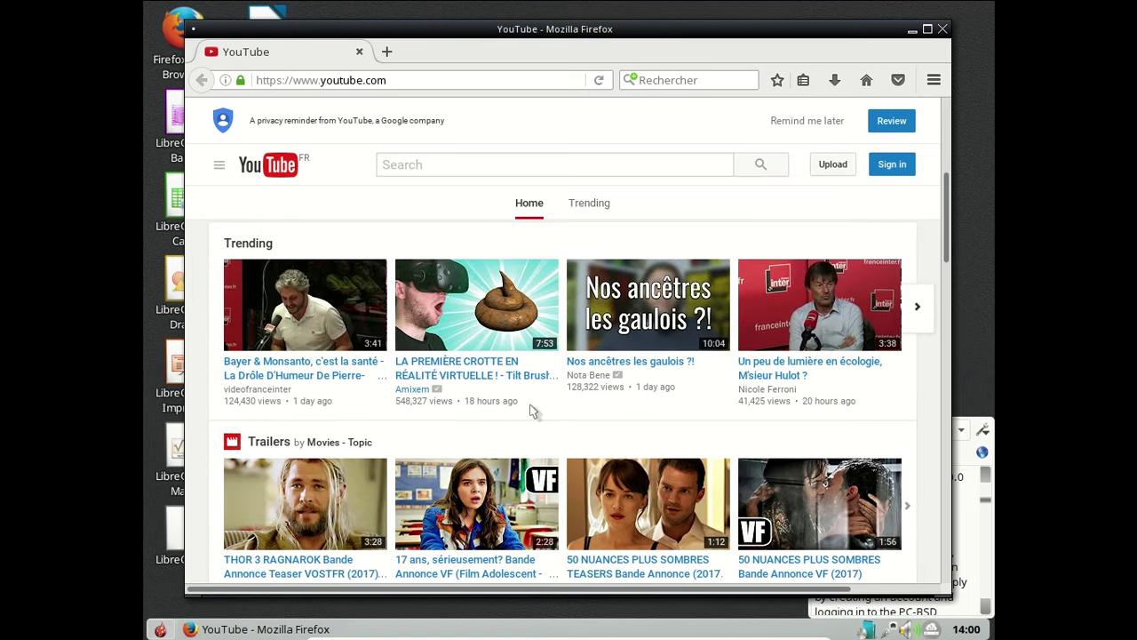
- Test playback of the trending video "Bayer & Monsanto, c'est la santé" and the up-next video "A la rencontre des Gaulois"
{"action": "left_click", "coordinate": [326, 306]}
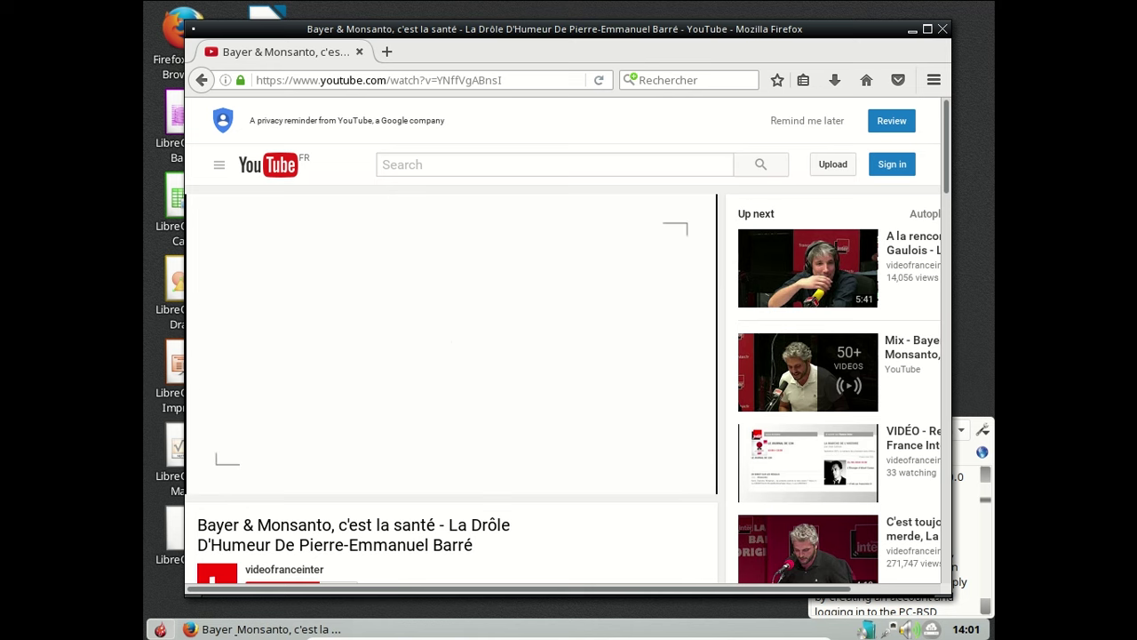
{"action": "left_click", "coordinate": [372, 334]}
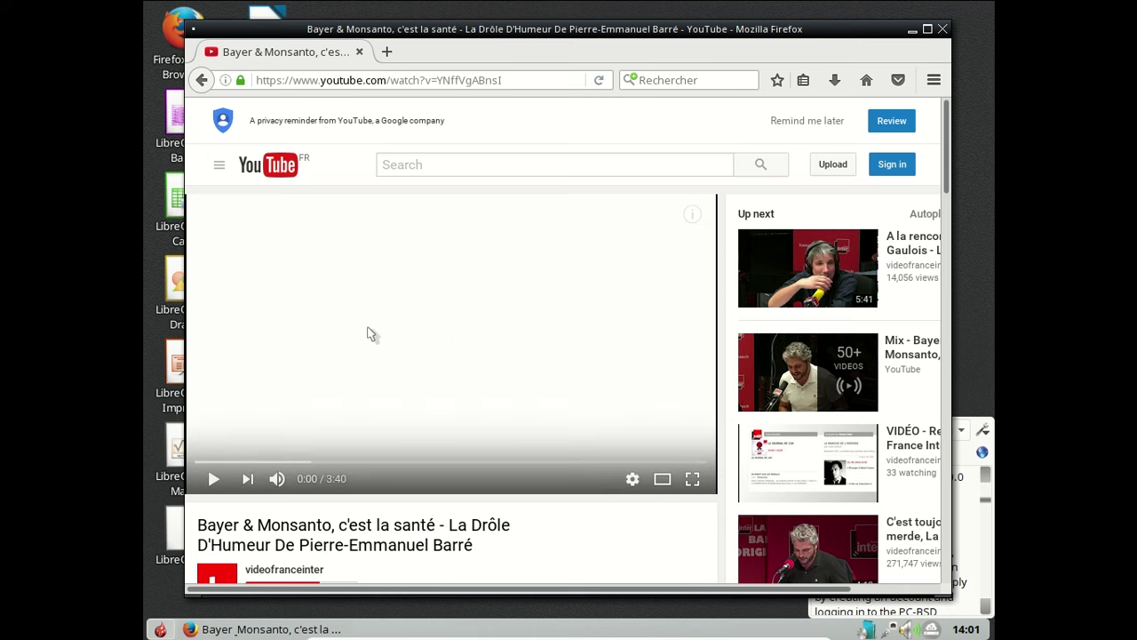
{"action": "left_click", "coordinate": [371, 334]}
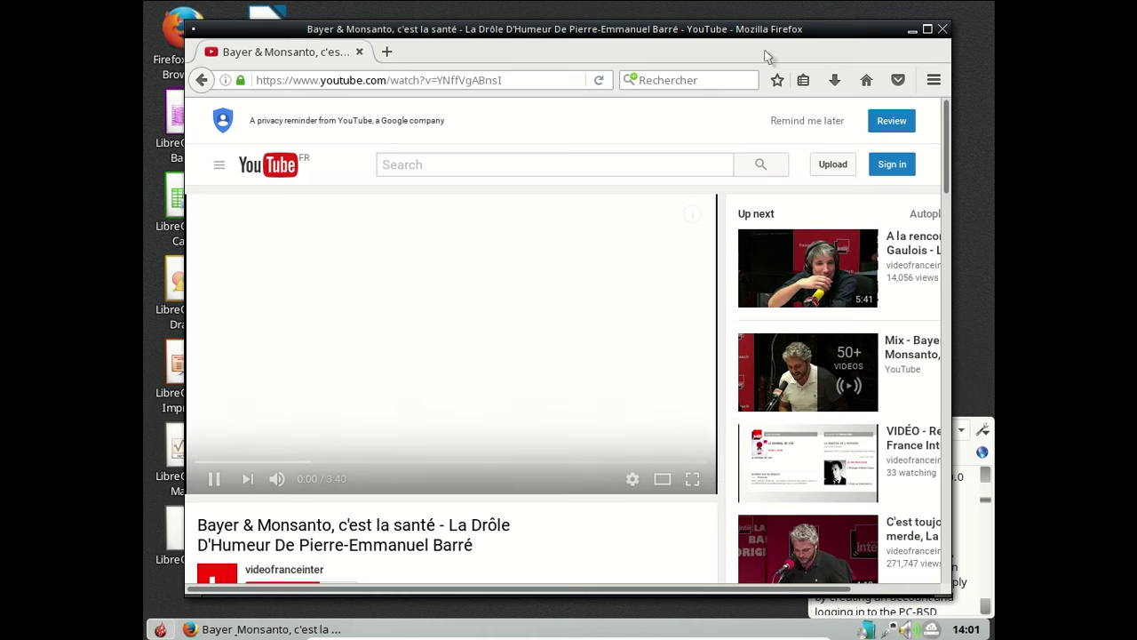
{"action": "left_click", "coordinate": [600, 79]}
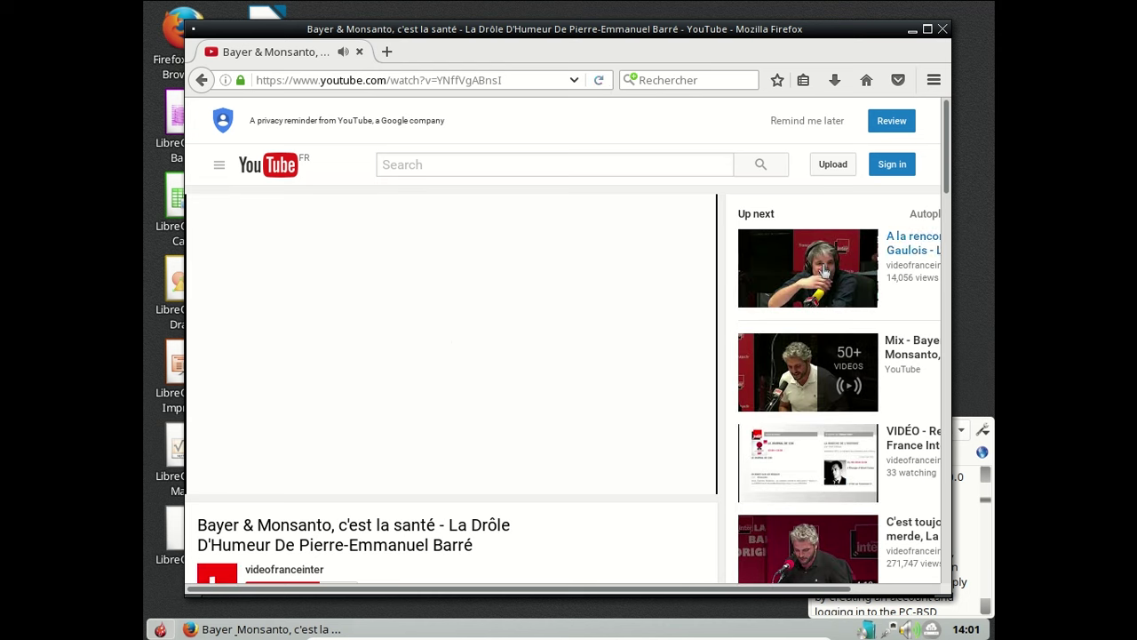
{"action": "left_click", "coordinate": [825, 272]}
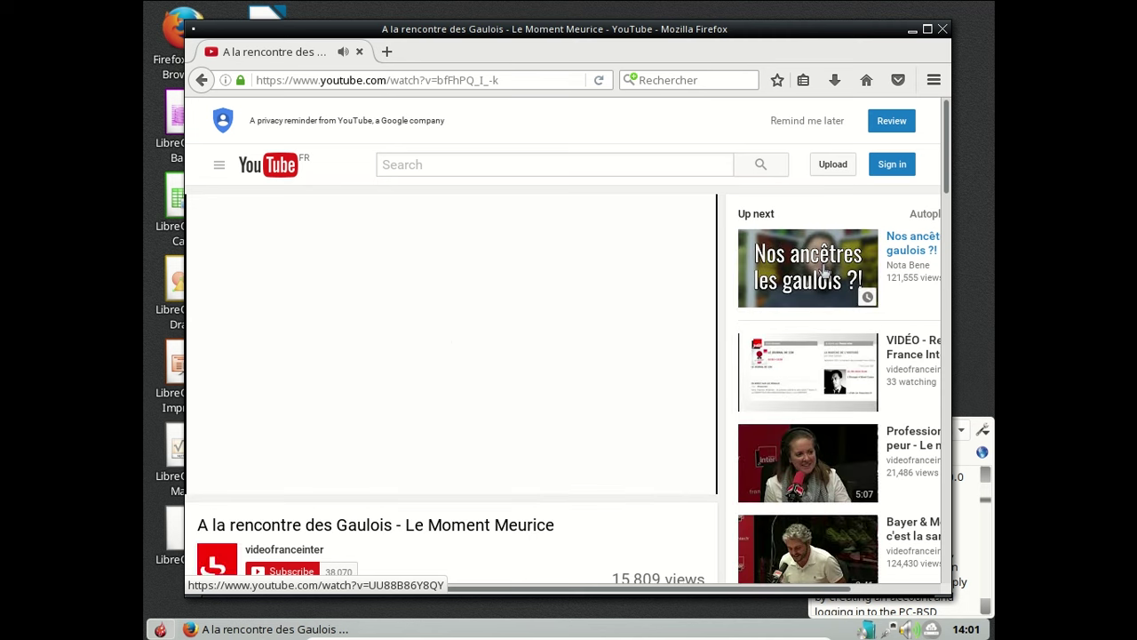
- Replace the YouTube tab with a new one and load bandcamp.com in it
{"action": "left_click", "coordinate": [387, 52]}
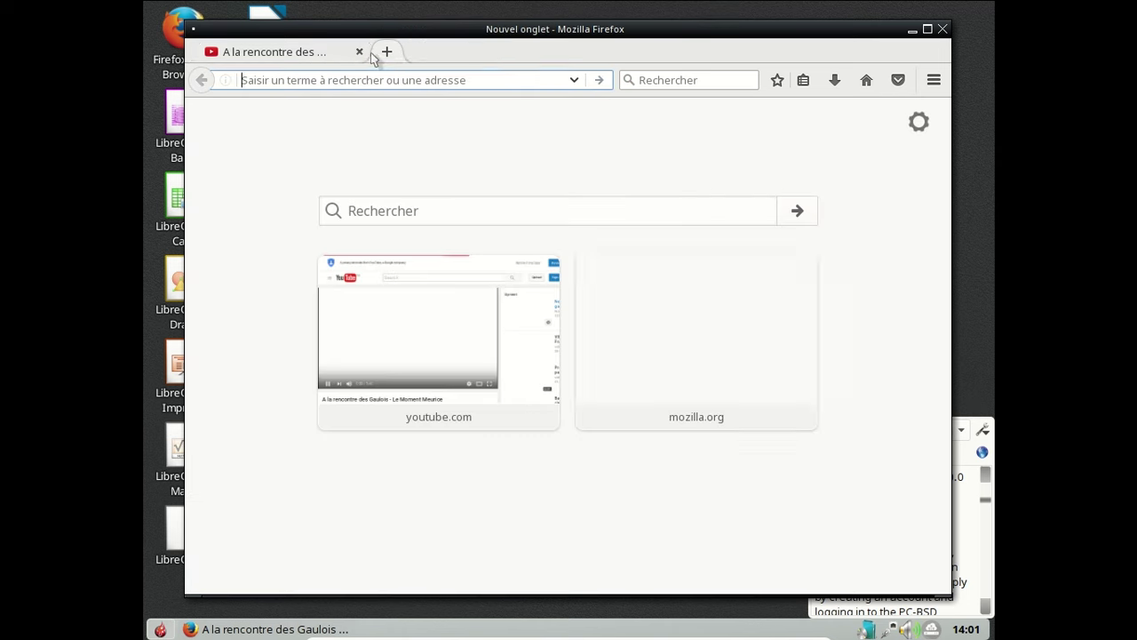
{"action": "left_click", "coordinate": [358, 51]}
{"action": "left_click", "coordinate": [320, 76]}
{"action": "type", "text": "band"}
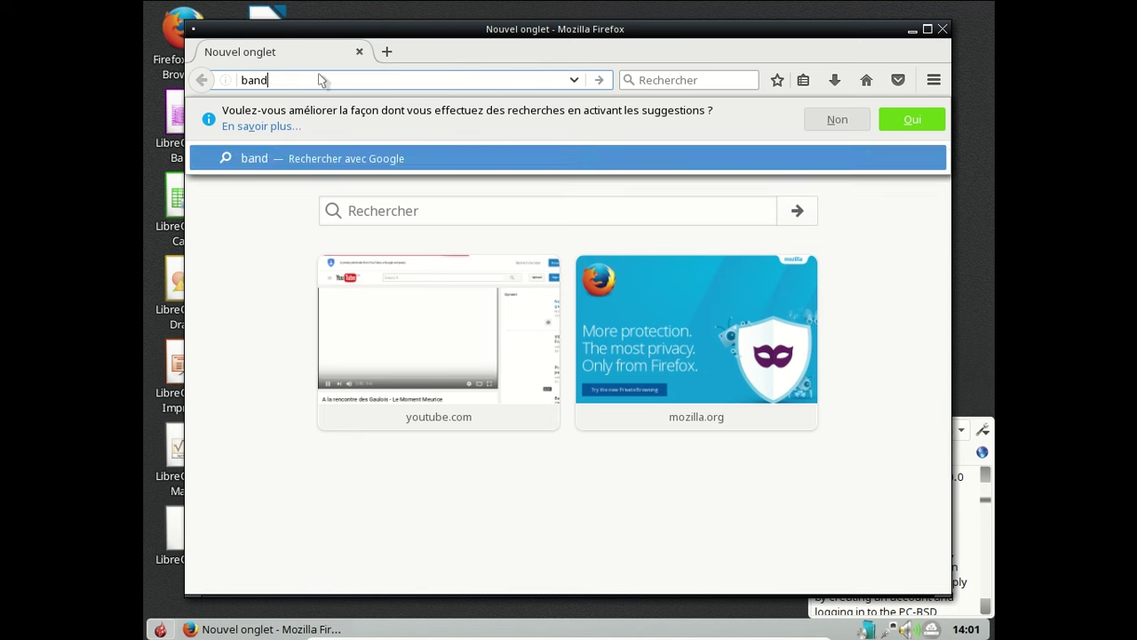
{"action": "type", "text": "camp.com"}
{"action": "key", "text": "Return"}
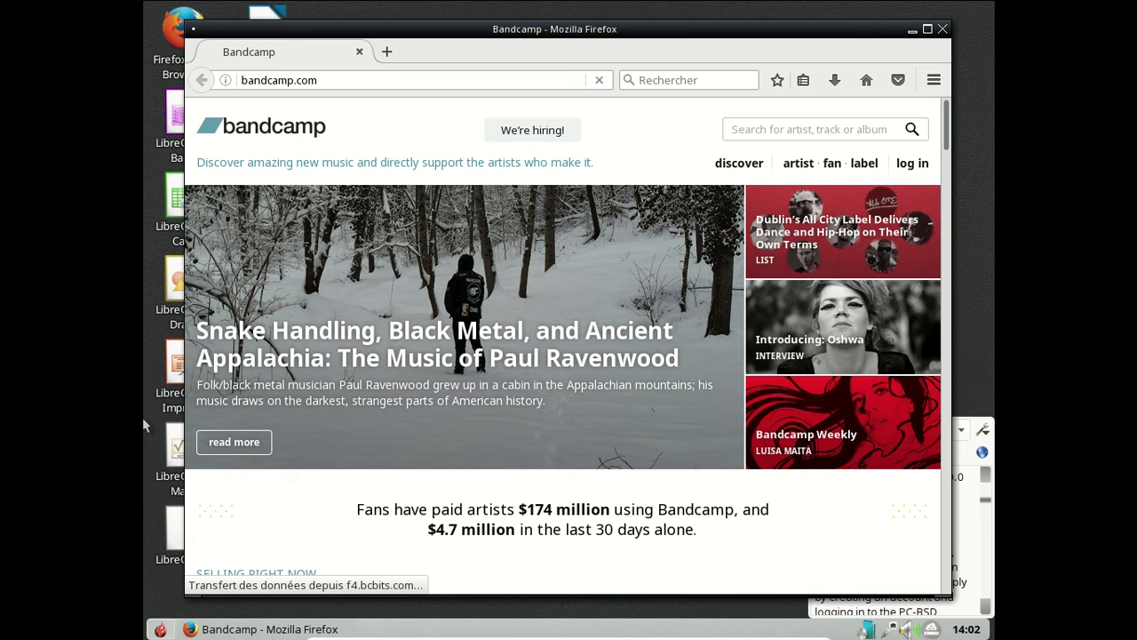
- Test playback of the best-selling albums Pattern Integrities EP and Eternal Grey in Bandcamp's Discover section and close the browser
{"action": "scroll", "coordinate": [427, 276], "scroll_direction": "down", "scroll_amount": 5}
{"action": "scroll", "coordinate": [681, 226], "scroll_direction": "down", "scroll_amount": 5}
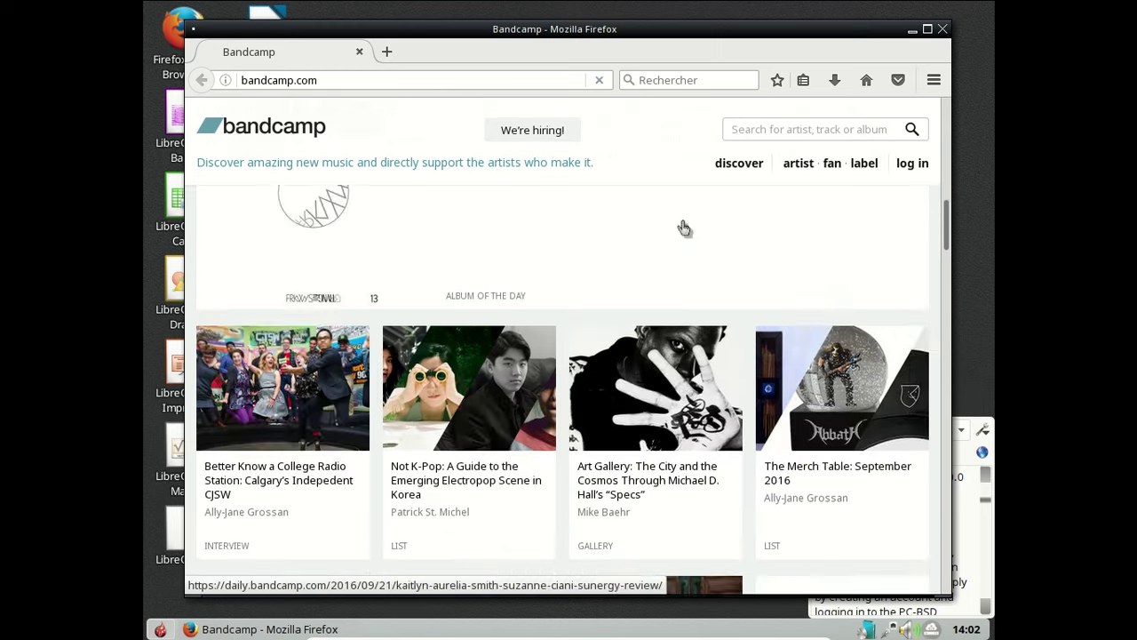
{"action": "scroll", "coordinate": [683, 228], "scroll_direction": "down", "scroll_amount": 3}
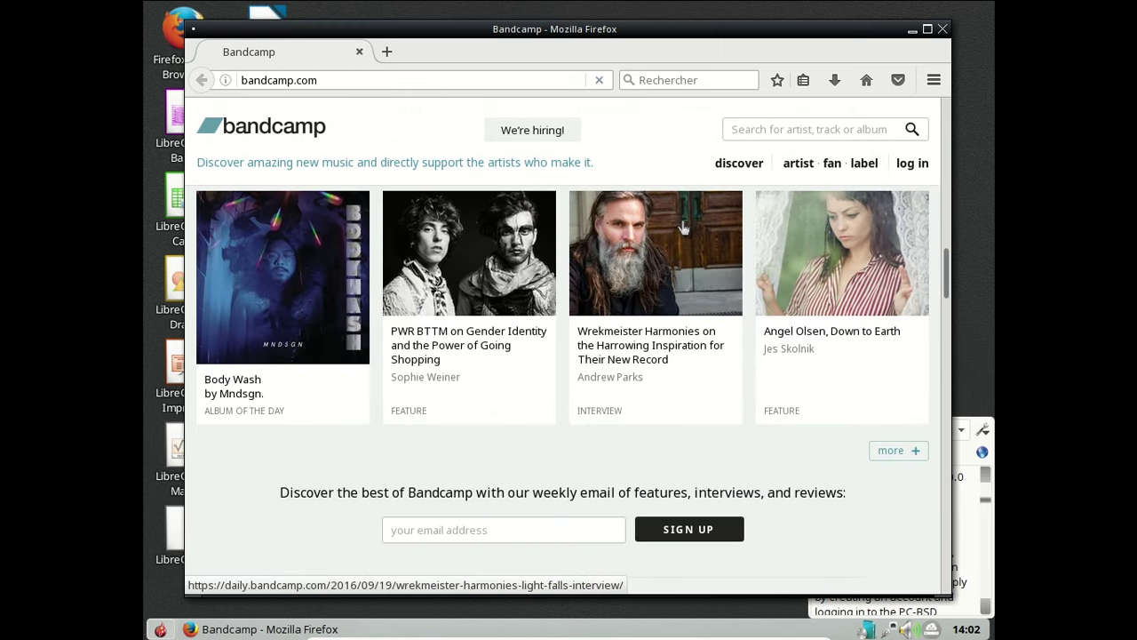
{"action": "scroll", "coordinate": [683, 227], "scroll_direction": "down", "scroll_amount": 3}
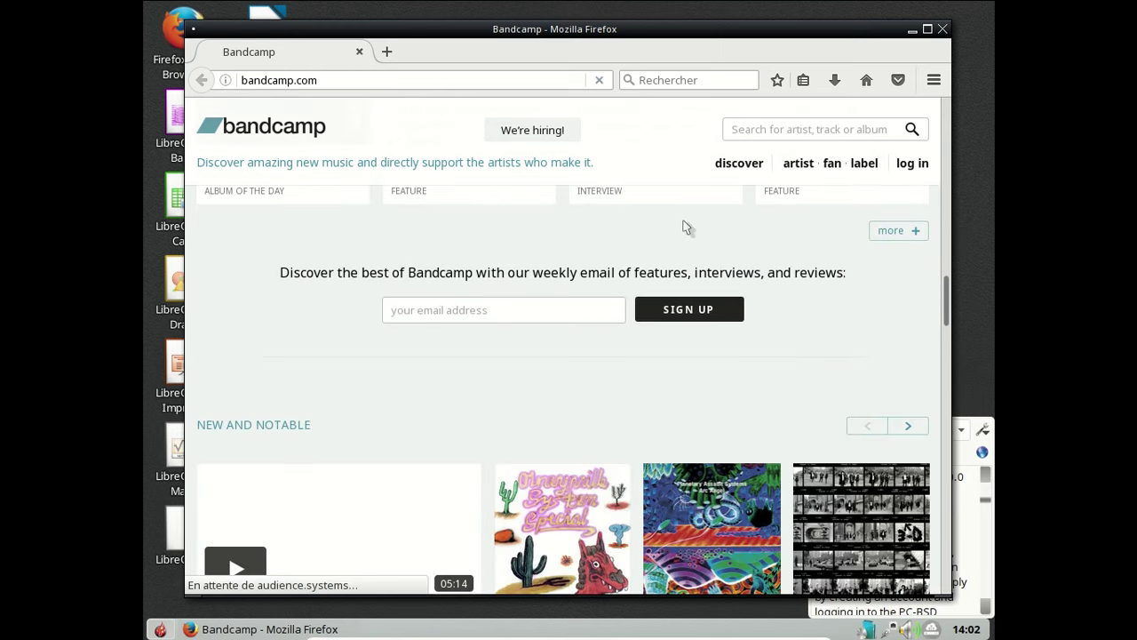
{"action": "scroll", "coordinate": [684, 228], "scroll_direction": "down", "scroll_amount": 9}
{"action": "scroll", "coordinate": [684, 222], "scroll_direction": "down", "scroll_amount": 2}
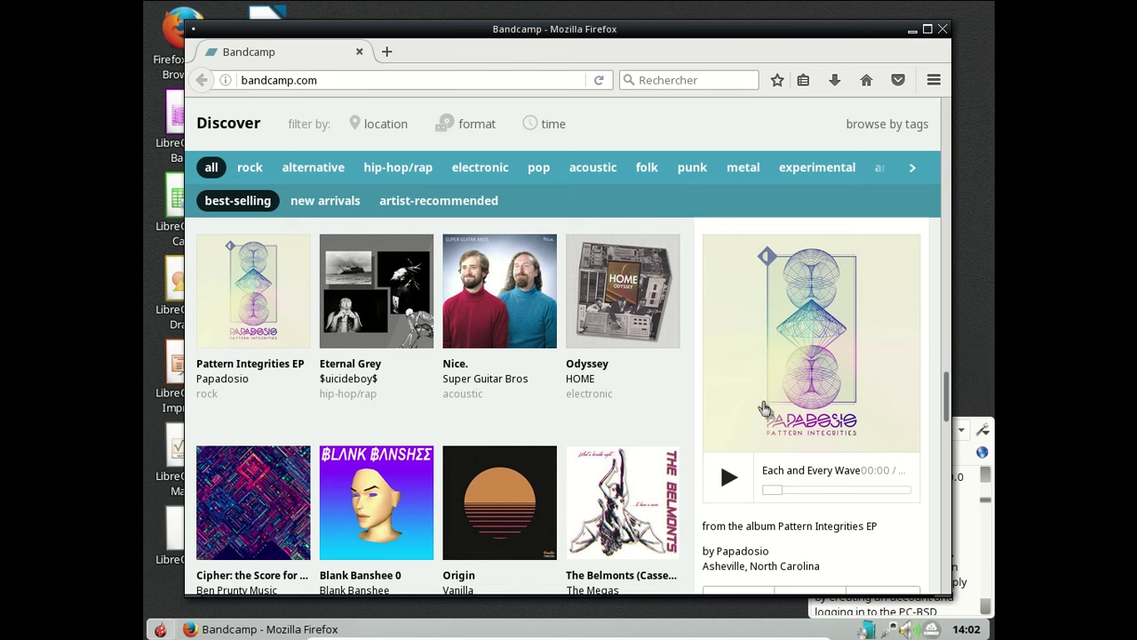
{"action": "left_click", "coordinate": [723, 484]}
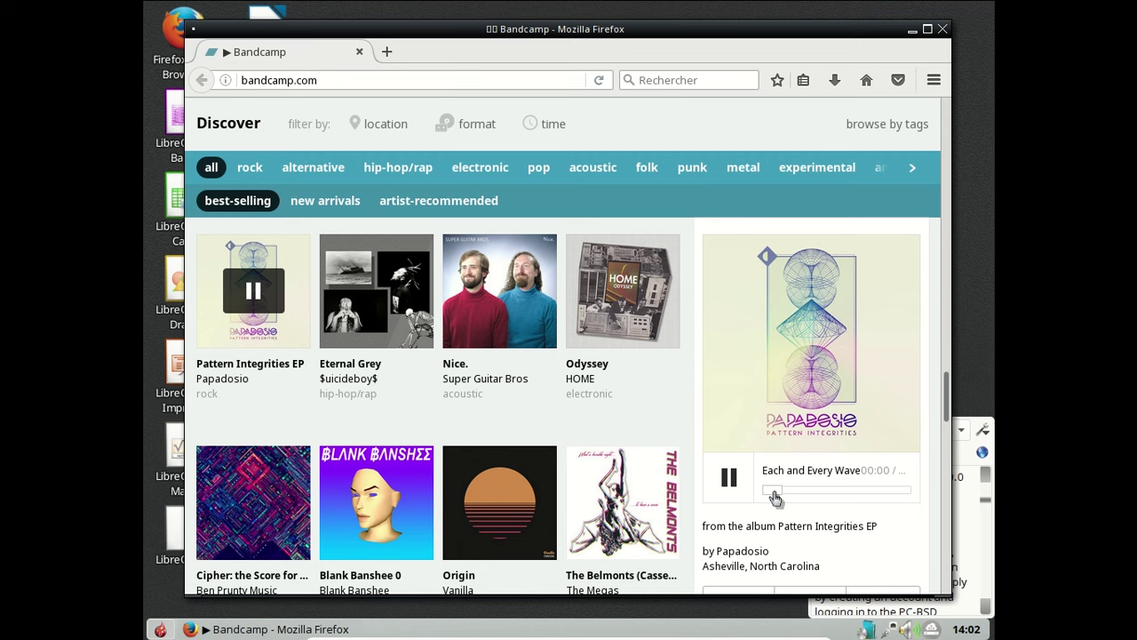
{"action": "left_click", "coordinate": [368, 286]}
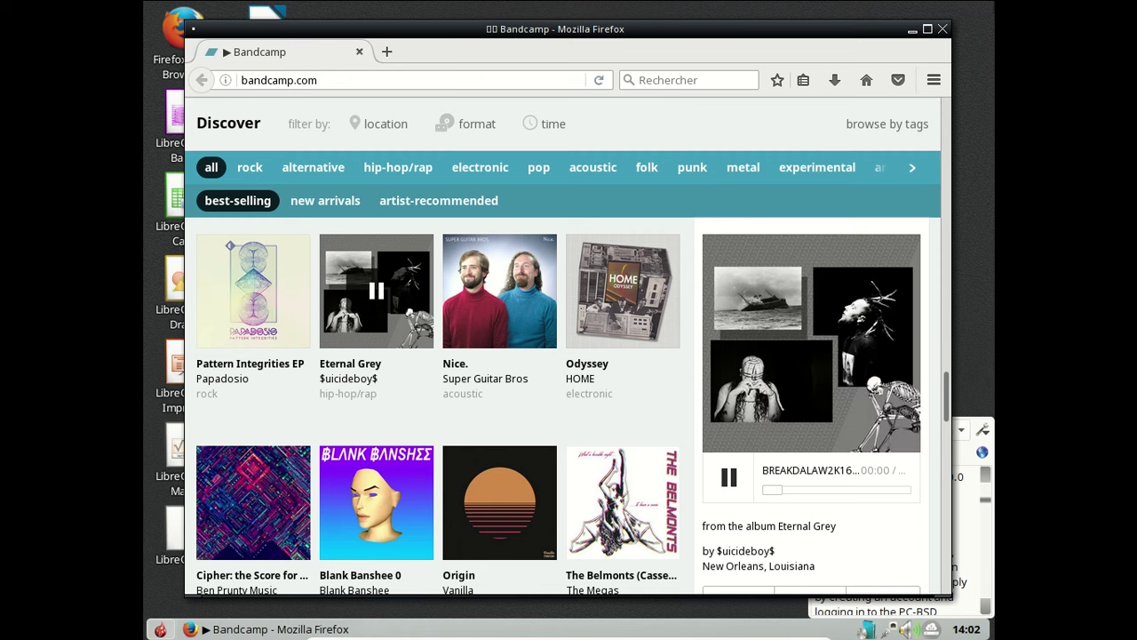
{"action": "left_click", "coordinate": [942, 29]}
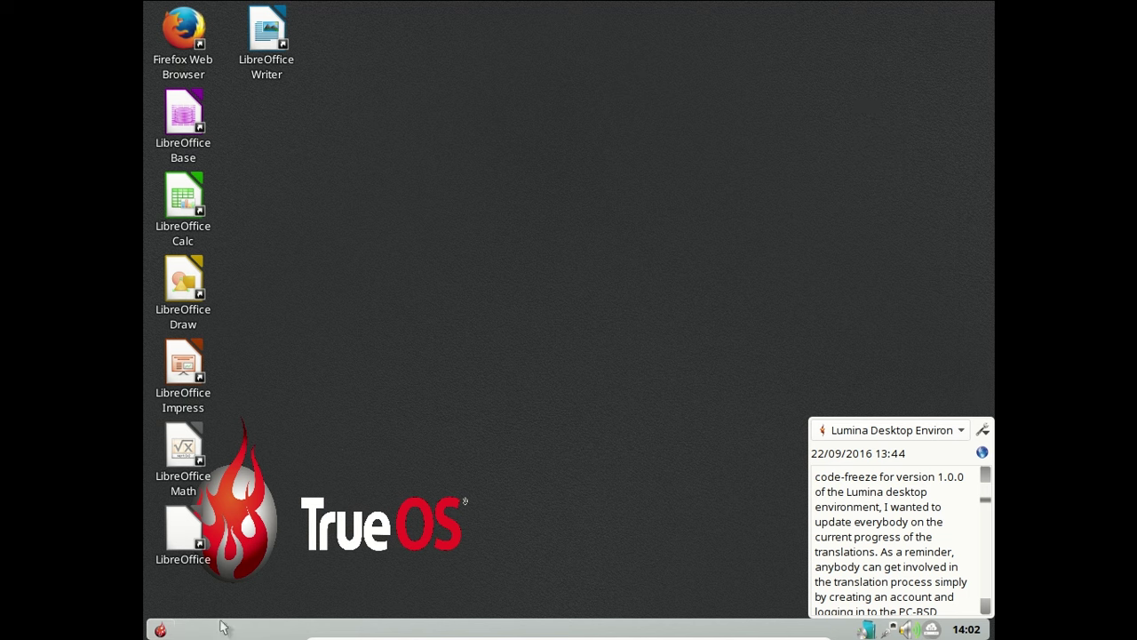
- Open LibreOffice Writer from the desktop and check its version and locale in the About information
{"action": "double_click", "coordinate": [286, 59]}
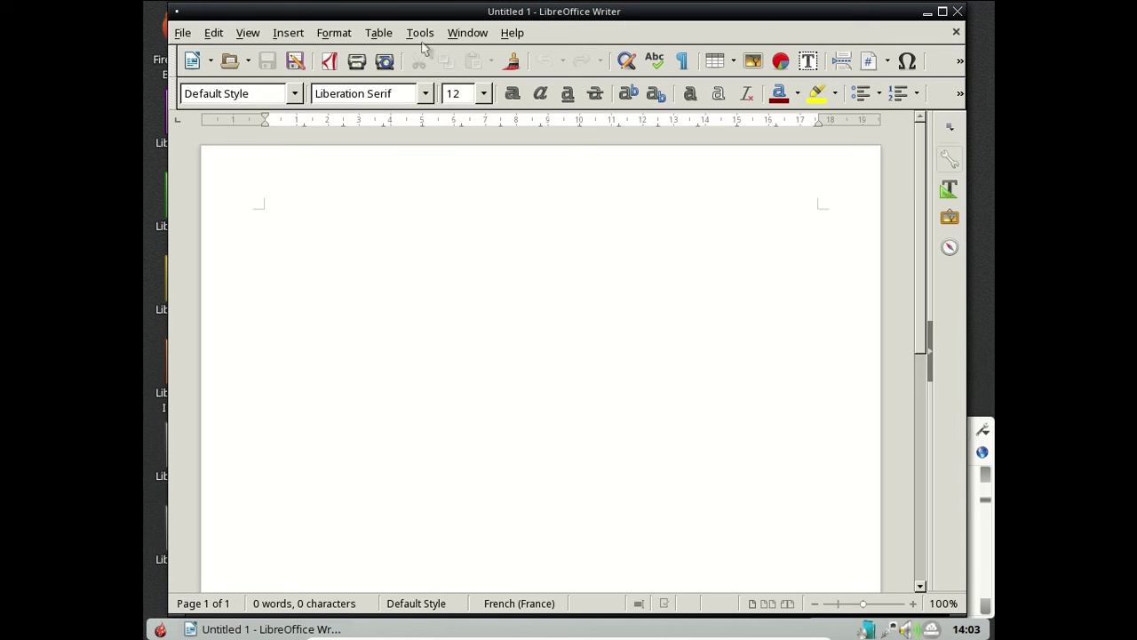
{"action": "left_click", "coordinate": [511, 32]}
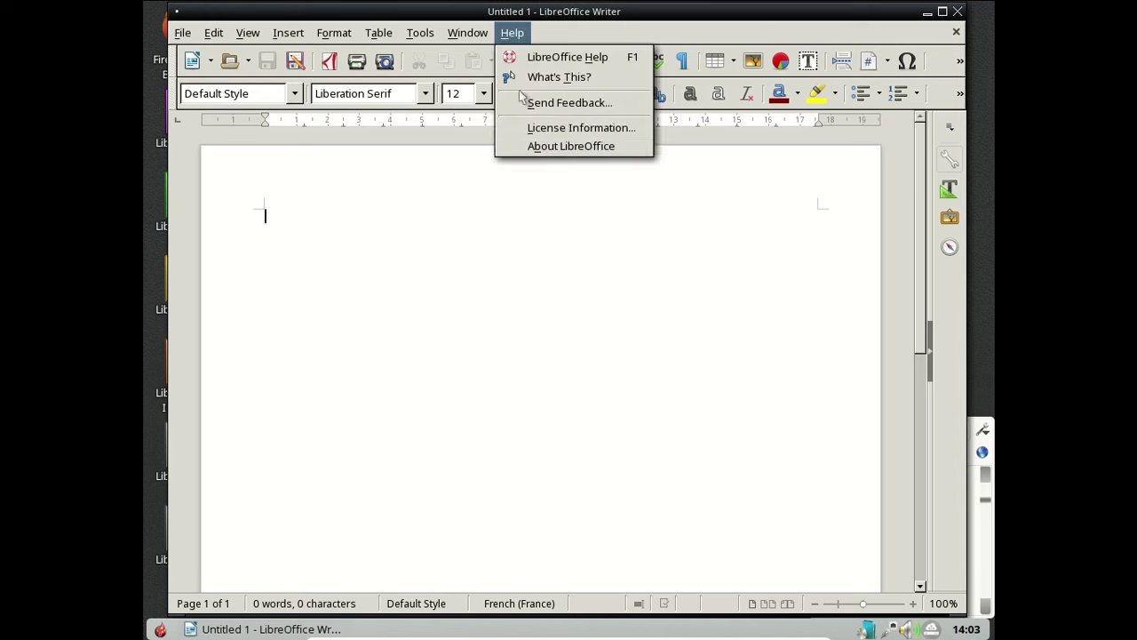
{"action": "left_click", "coordinate": [534, 150]}
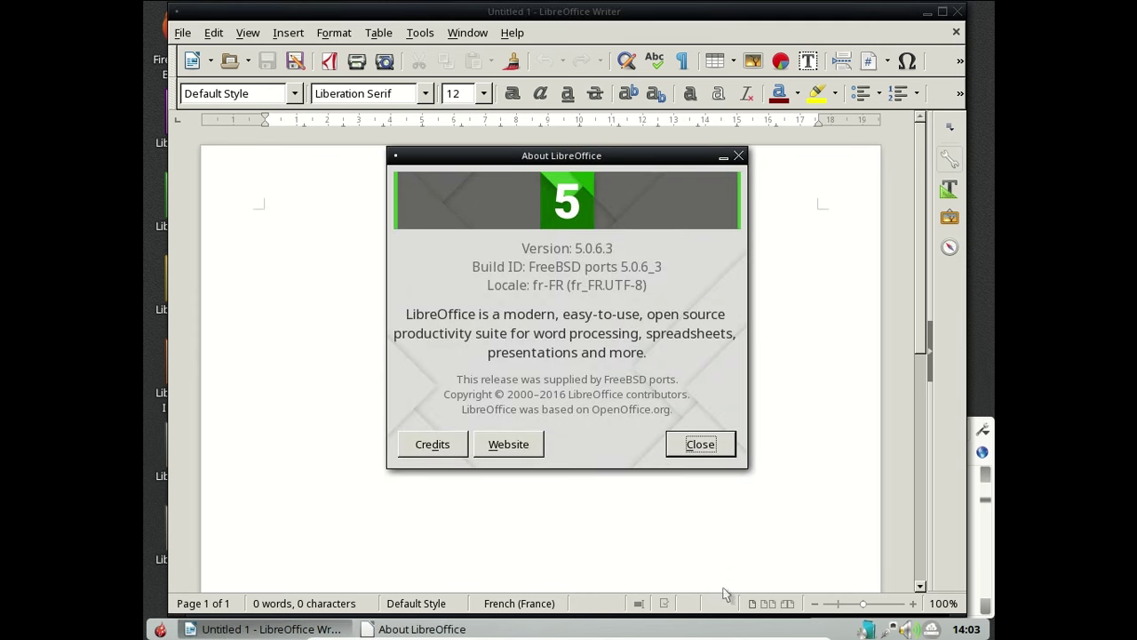
{"action": "left_click", "coordinate": [698, 445]}
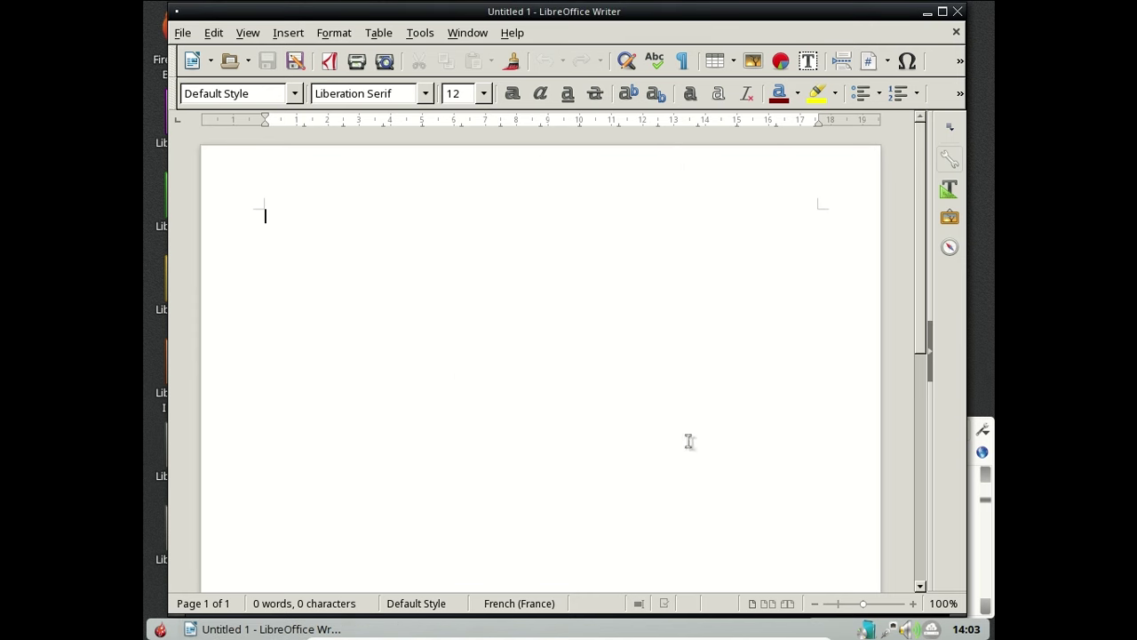
- Check the available user interface languages in Writer's language options and close Writer without changes
{"action": "left_click", "coordinate": [429, 34]}
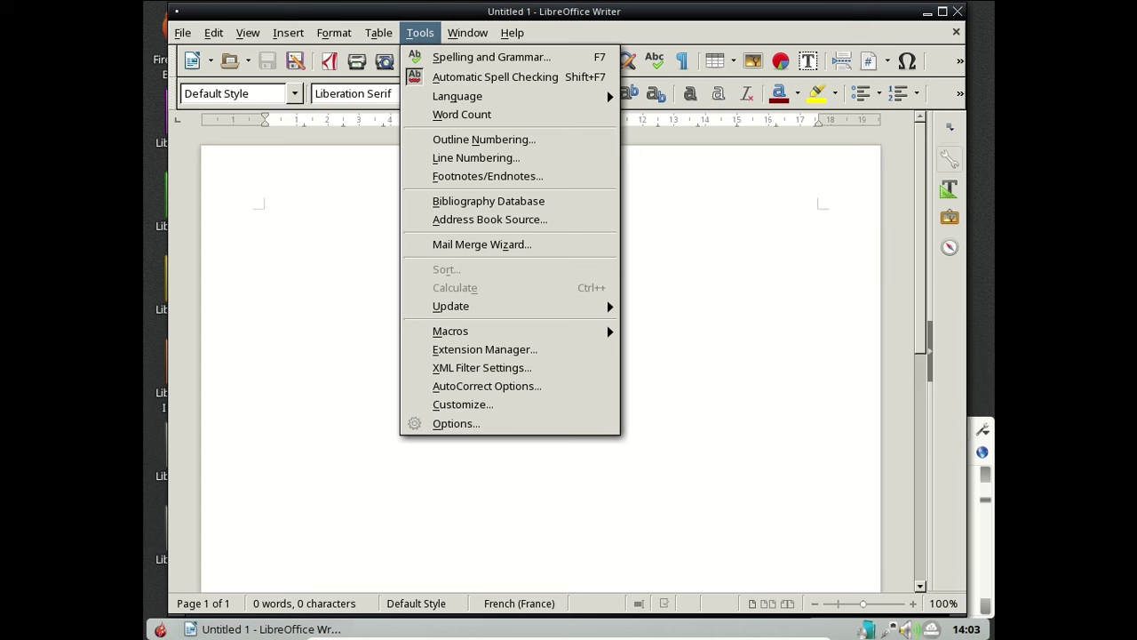
{"action": "left_click", "coordinate": [495, 426]}
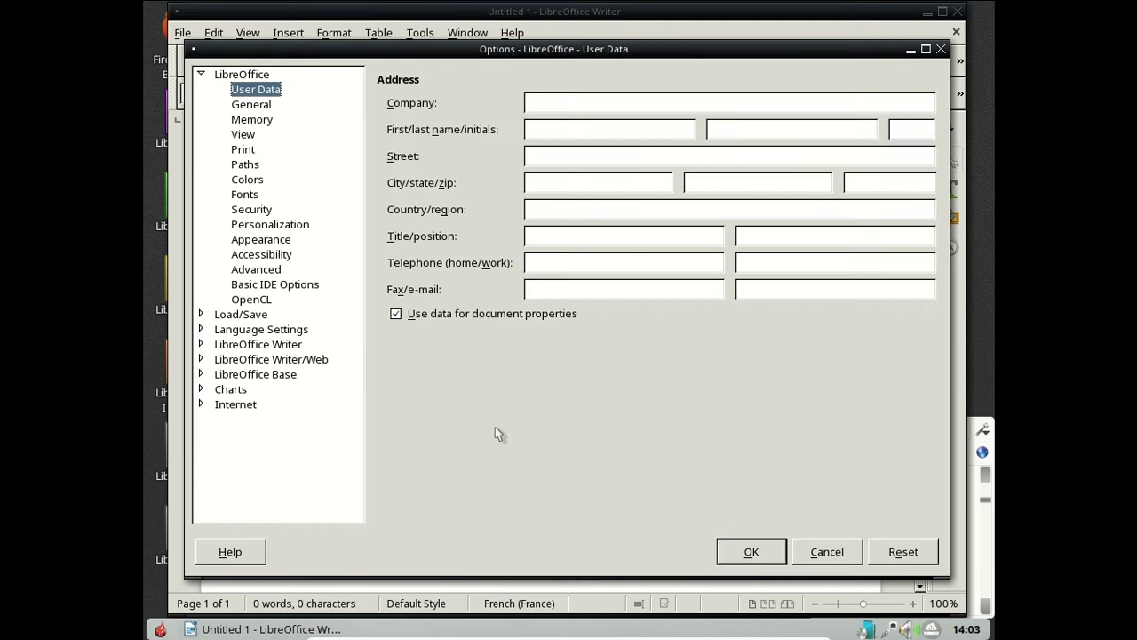
{"action": "left_click", "coordinate": [202, 330]}
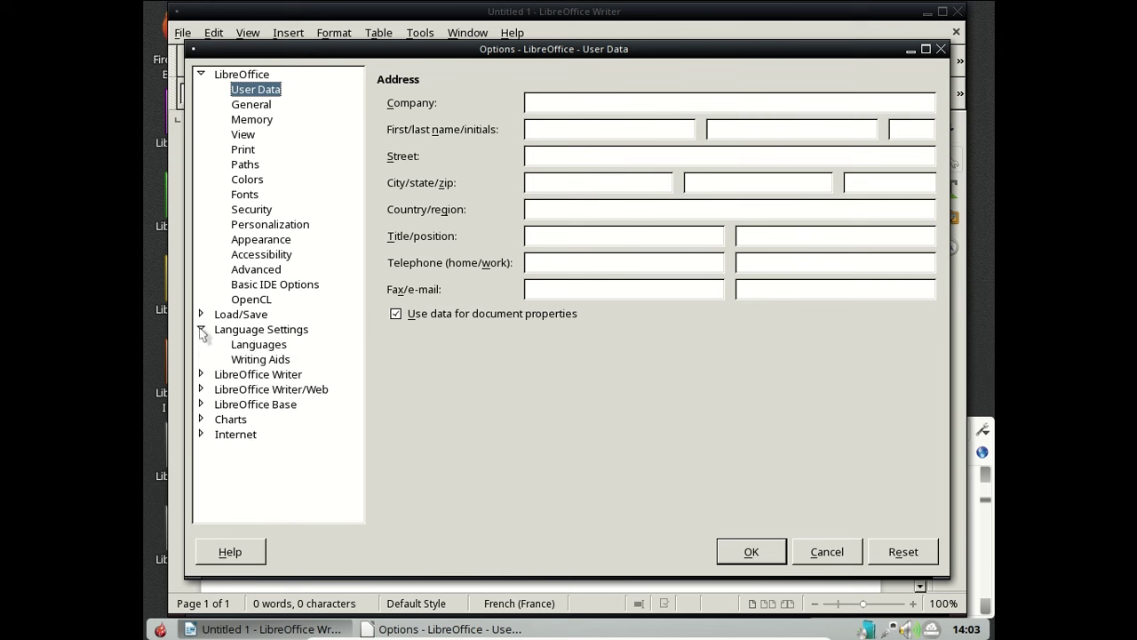
{"action": "left_click", "coordinate": [257, 345]}
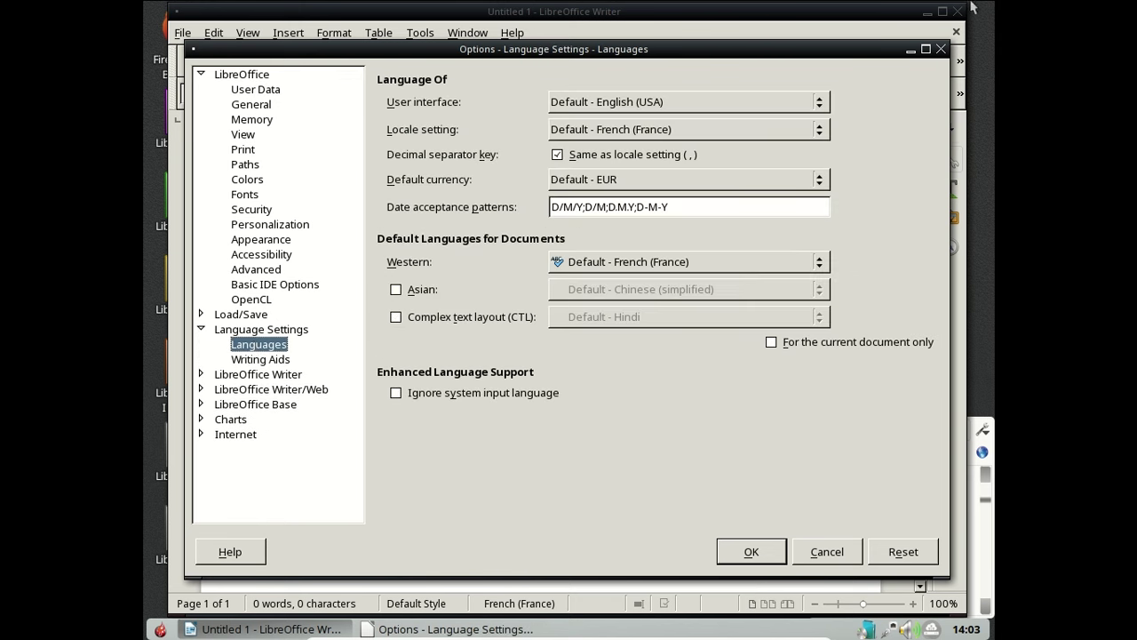
{"action": "left_click", "coordinate": [782, 106]}
{"action": "left_click", "coordinate": [942, 49]}
{"action": "left_click", "coordinate": [957, 11]}
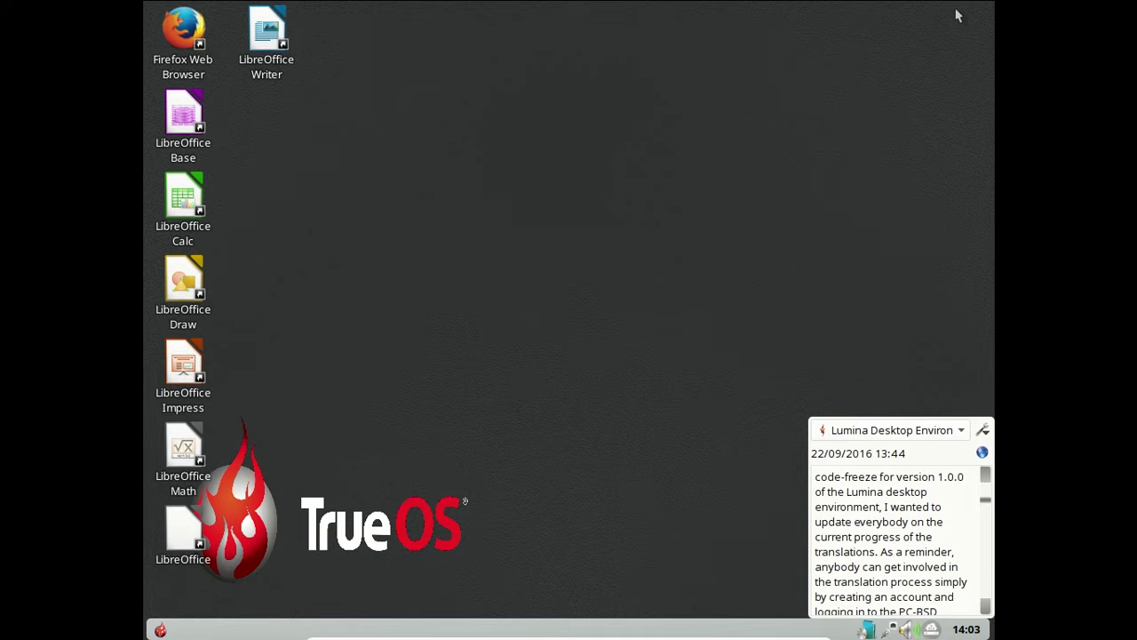
- Open AppCafe through the control panel's Application Management and search it for libreoffice
{"action": "left_click", "coordinate": [155, 630]}
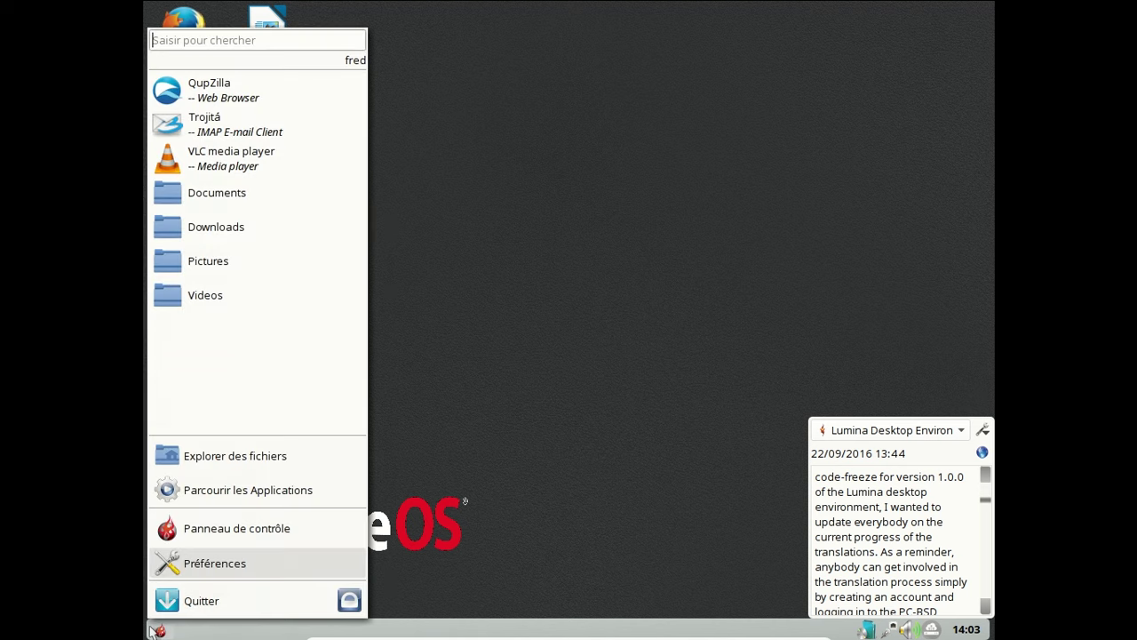
{"action": "left_click", "coordinate": [216, 531]}
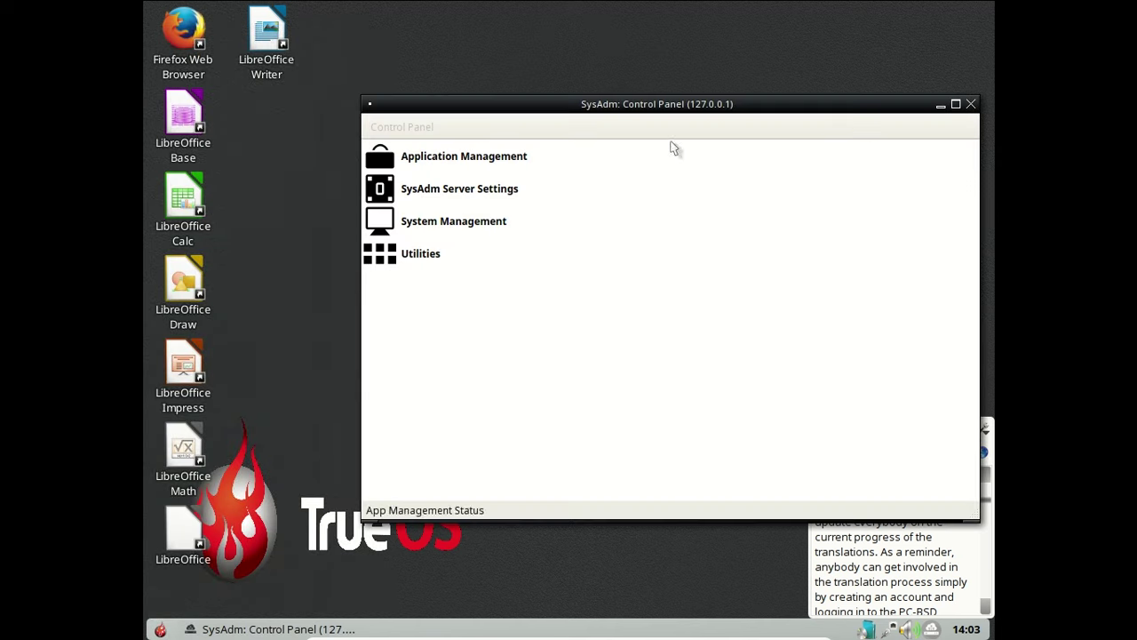
{"action": "left_click", "coordinate": [519, 153]}
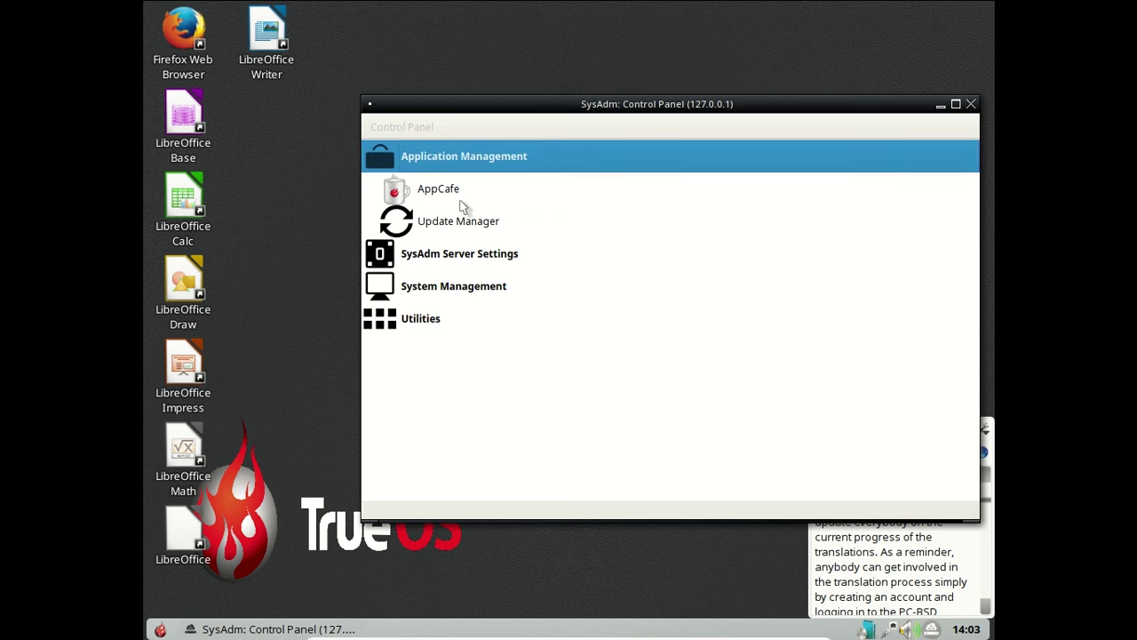
{"action": "left_click", "coordinate": [451, 197]}
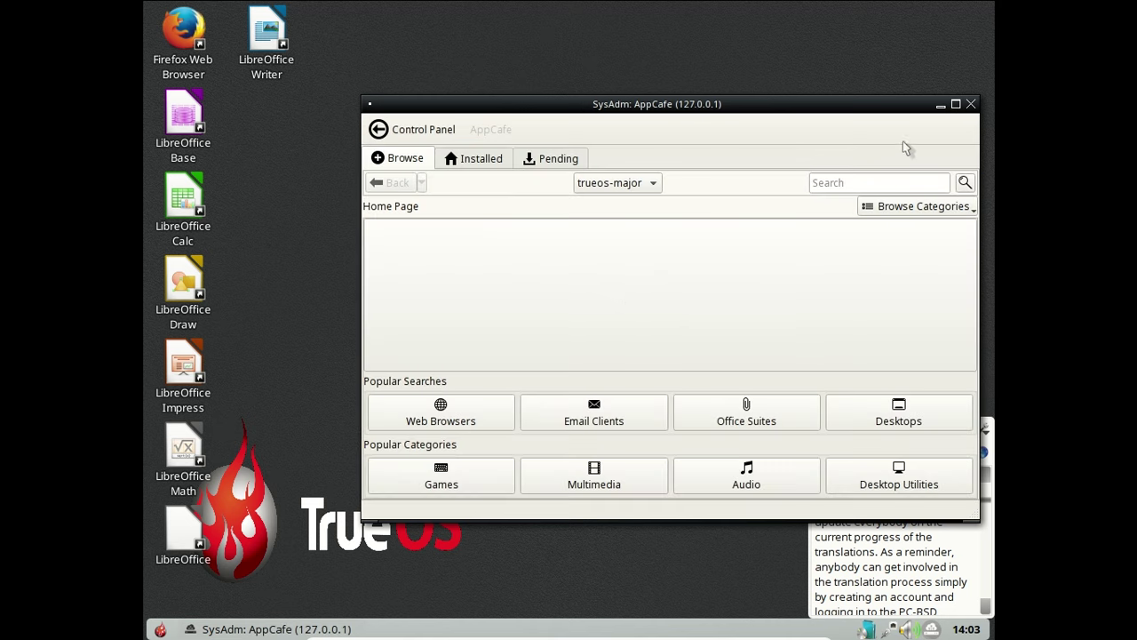
{"action": "left_click", "coordinate": [844, 182]}
{"action": "type", "text": "libreoffice"}
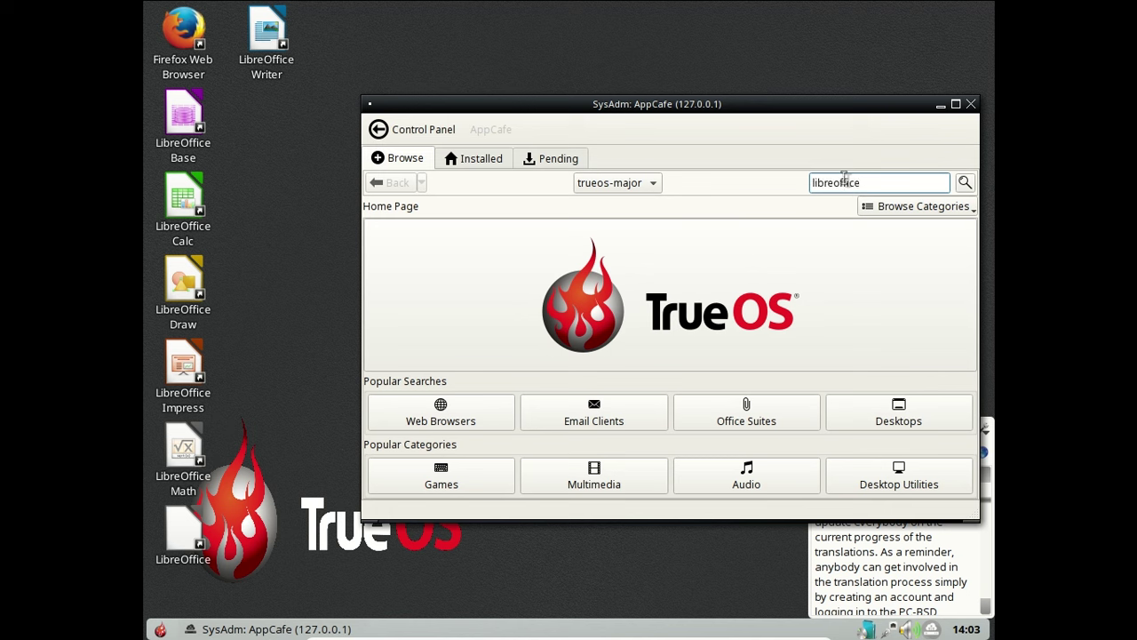
{"action": "key", "text": "Return"}
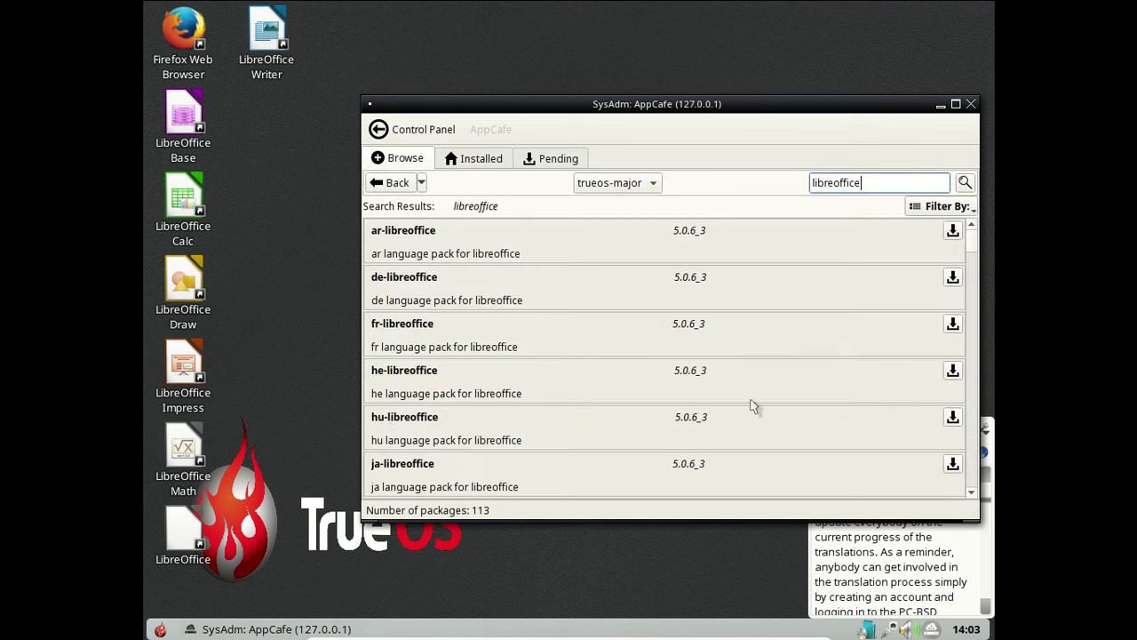
- Install the French language pack fr-libreoffice and enter flash as the new search term
{"action": "left_click", "coordinate": [953, 324]}
{"action": "left_click", "coordinate": [953, 331]}
{"action": "double_click", "coordinate": [909, 186]}
{"action": "type", "text": "flash"}
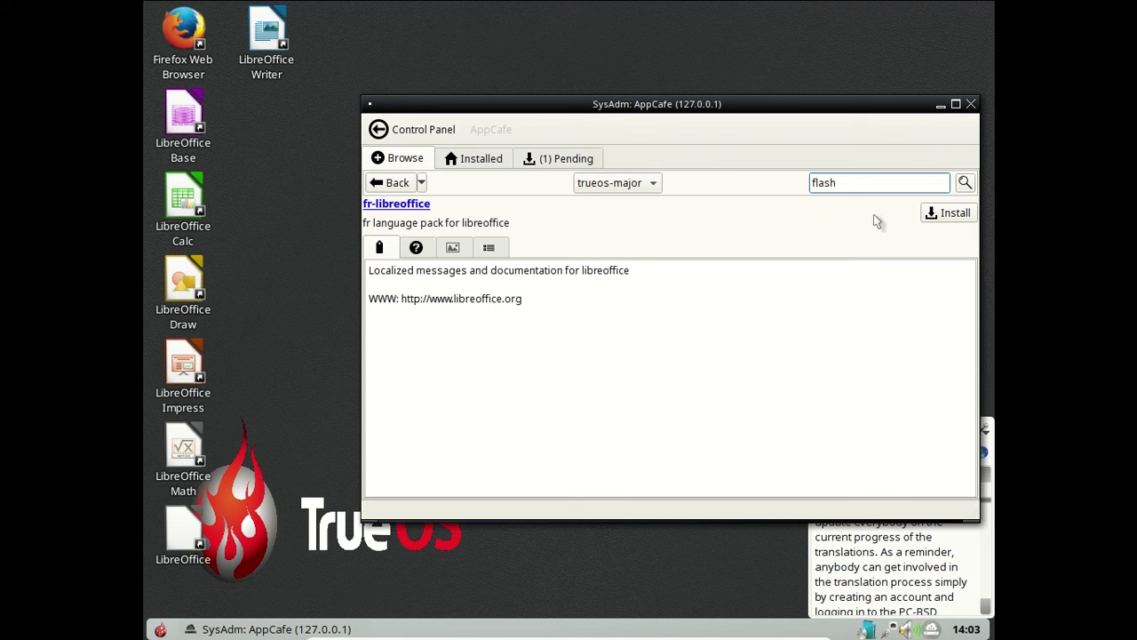
{"action": "left_click", "coordinate": [942, 217]}
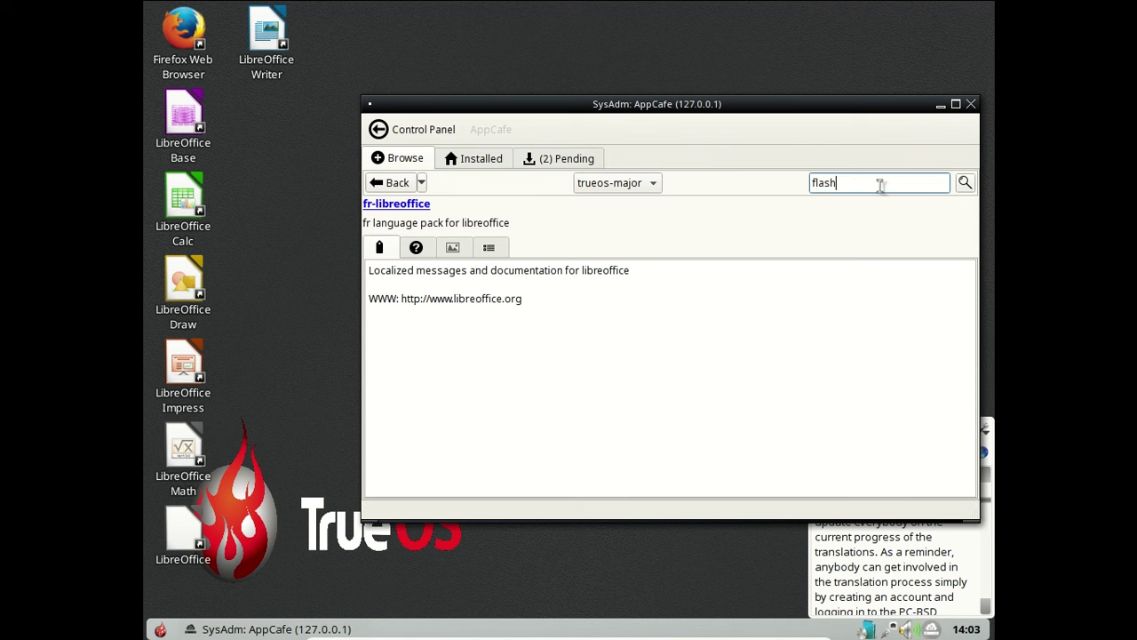
- Return to the AppCafe home page and run the package search for flash
{"action": "key", "text": "Return"}
{"action": "left_click", "coordinate": [397, 182]}
{"action": "left_click", "coordinate": [389, 187]}
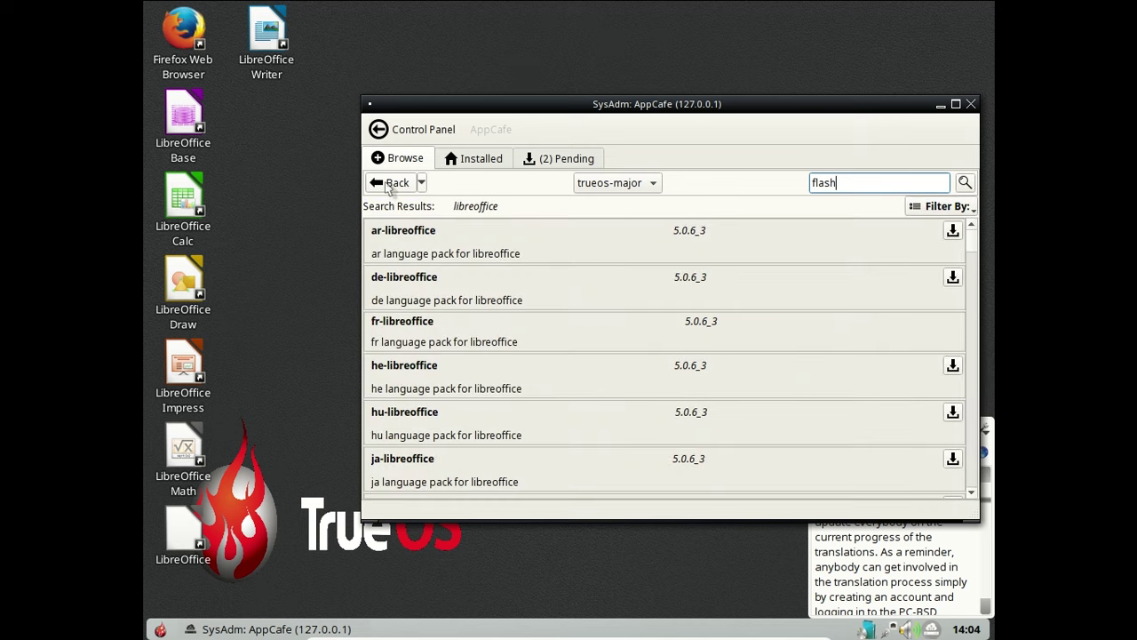
{"action": "left_click", "coordinate": [388, 183]}
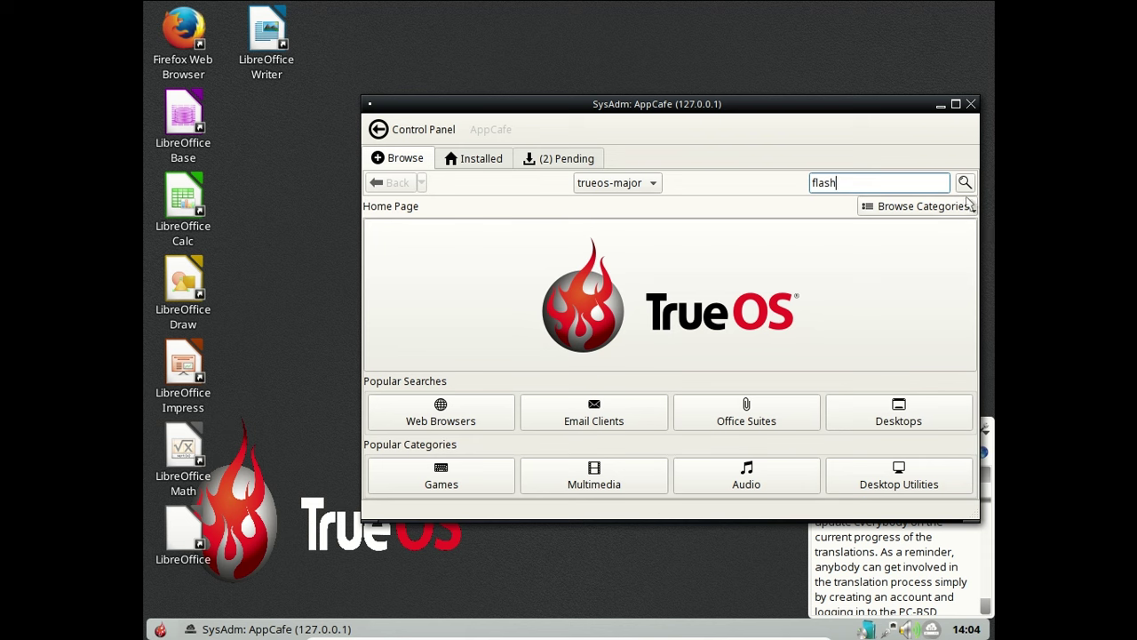
{"action": "left_click", "coordinate": [965, 183]}
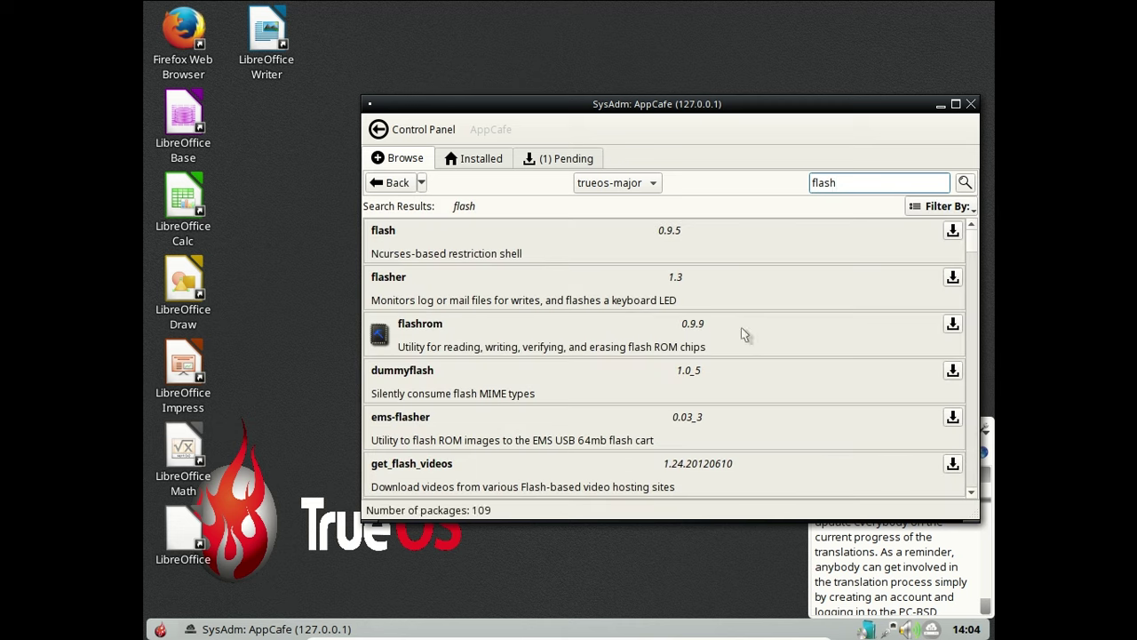
- Look through the flash search results in AppCafe for a Flash player plugin
{"action": "scroll", "coordinate": [745, 324], "scroll_direction": "down", "scroll_amount": 2}
{"action": "scroll", "coordinate": [744, 324], "scroll_direction": "down", "scroll_amount": 3}
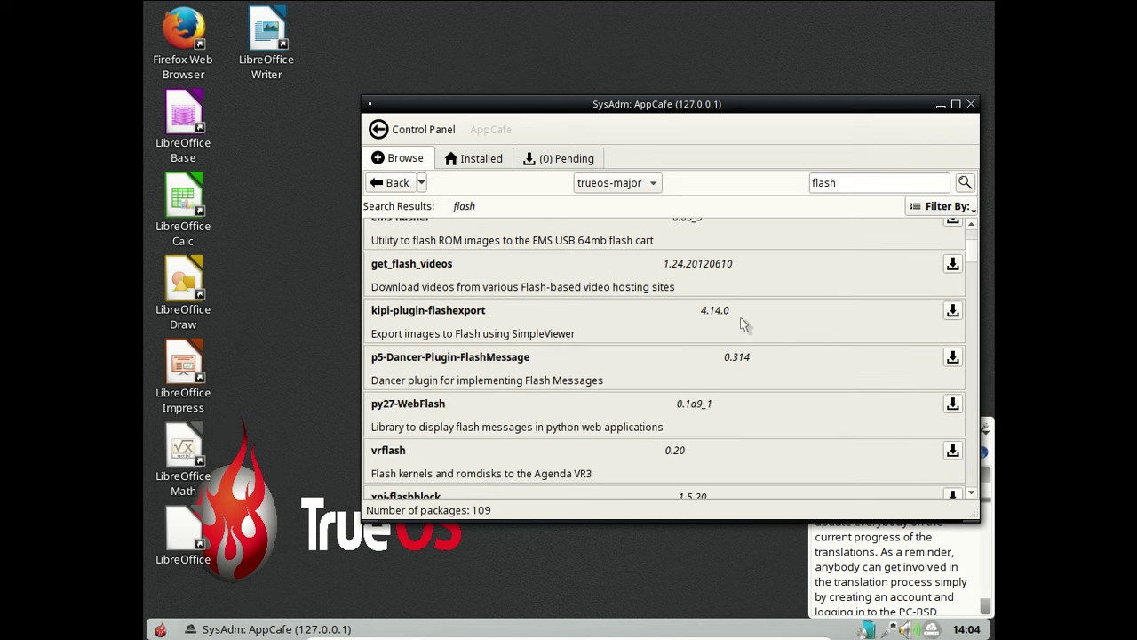
{"action": "scroll", "coordinate": [743, 325], "scroll_direction": "down", "scroll_amount": 5}
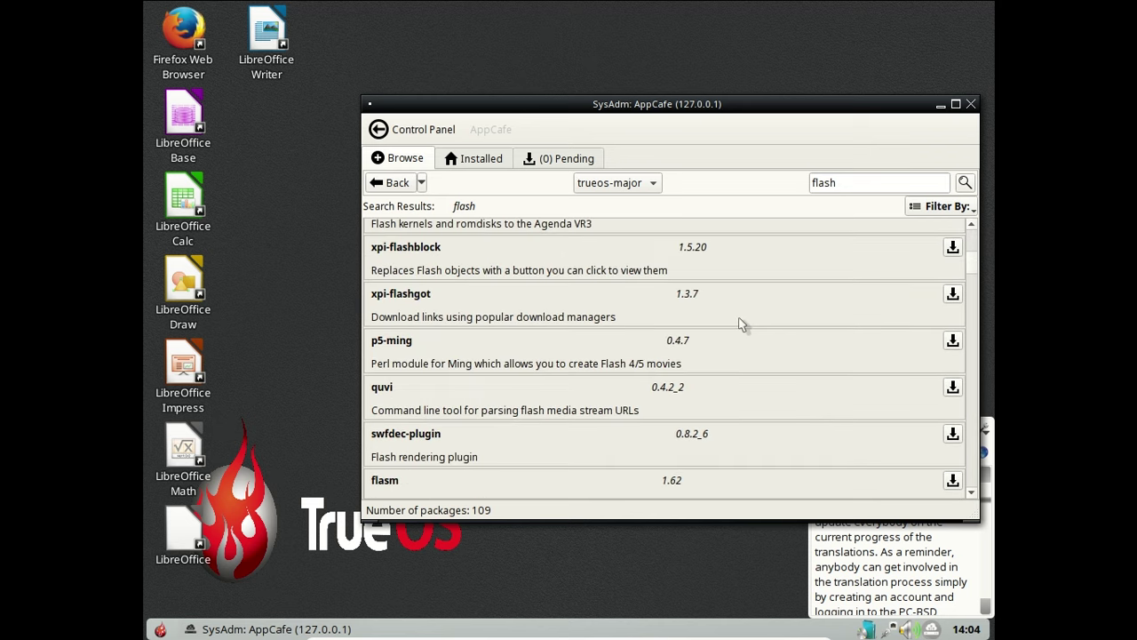
{"action": "scroll", "coordinate": [743, 324], "scroll_direction": "down", "scroll_amount": 3}
{"action": "scroll", "coordinate": [743, 326], "scroll_direction": "down", "scroll_amount": 15}
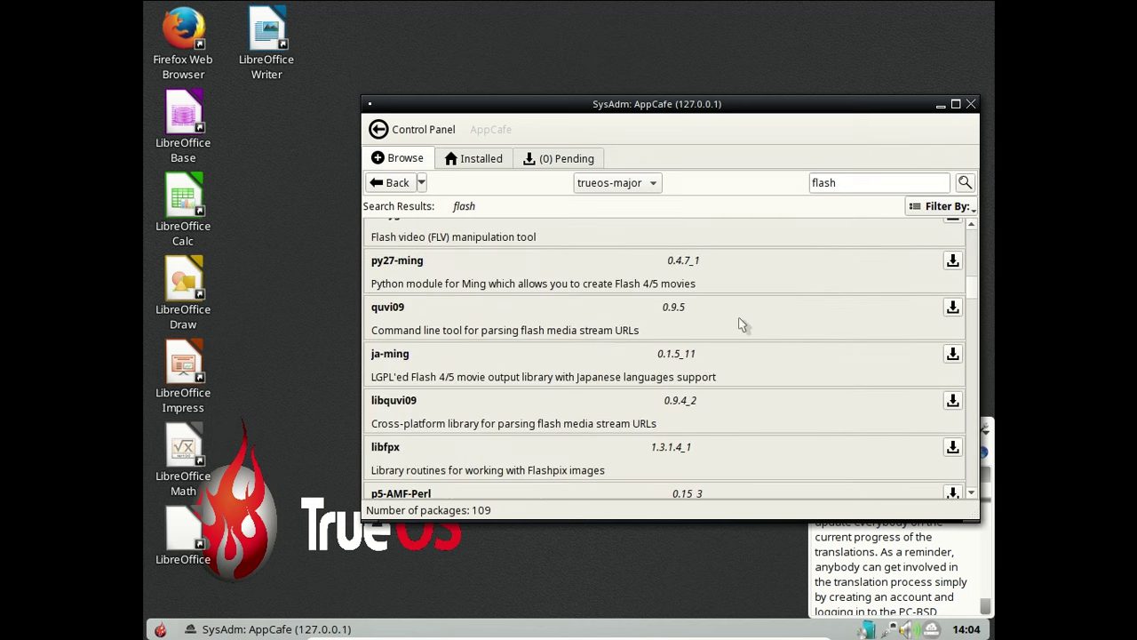
{"action": "scroll", "coordinate": [743, 325], "scroll_direction": "down", "scroll_amount": 19}
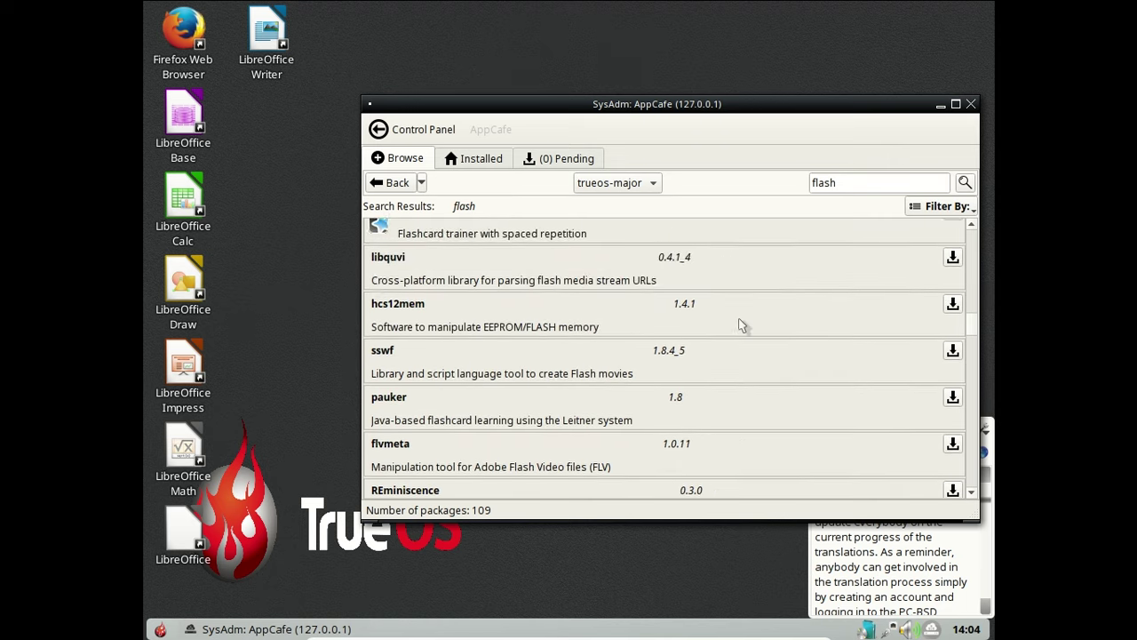
{"action": "scroll", "coordinate": [743, 325], "scroll_direction": "down", "scroll_amount": 8}
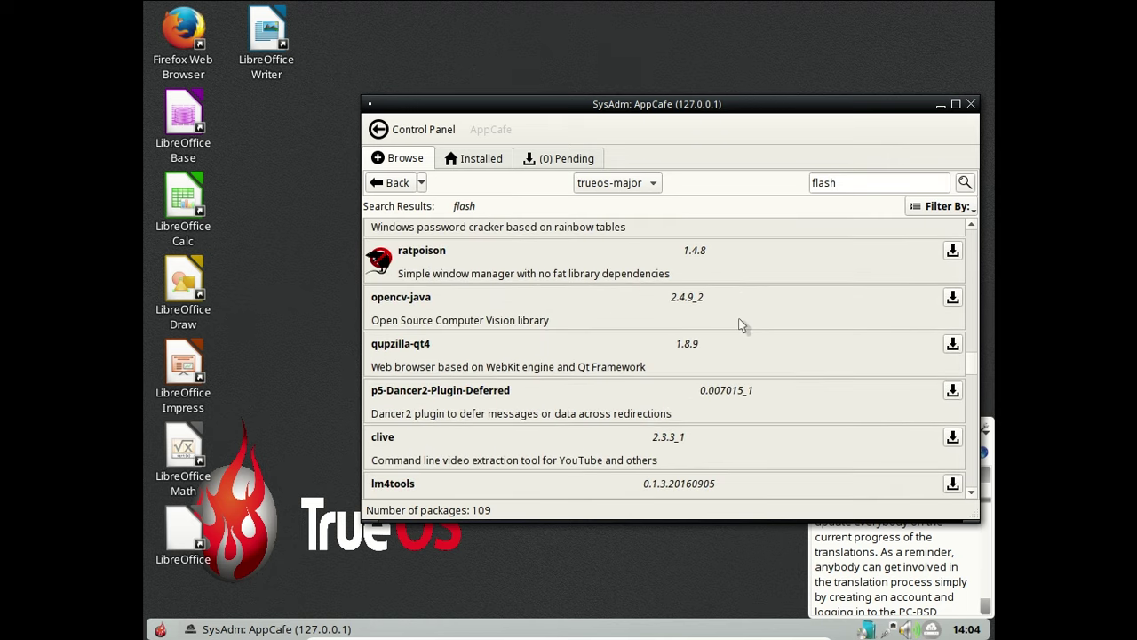
{"action": "scroll", "coordinate": [913, 400], "scroll_direction": "down", "scroll_amount": 4}
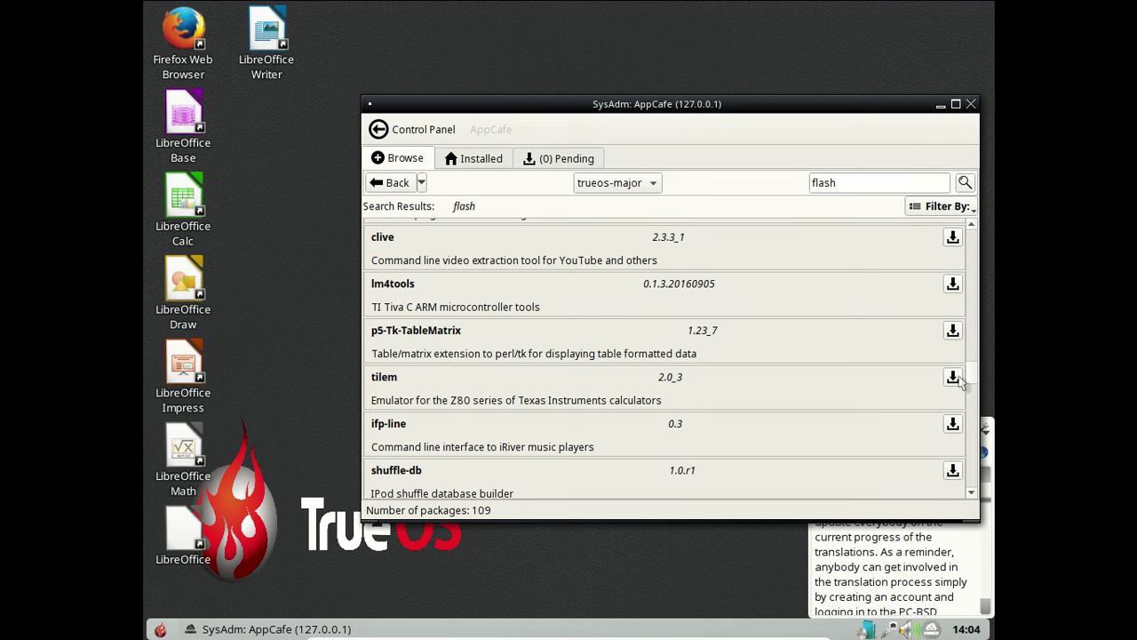
{"action": "left_click_drag", "start_coordinate": [971, 377], "coordinate": [971, 233]}
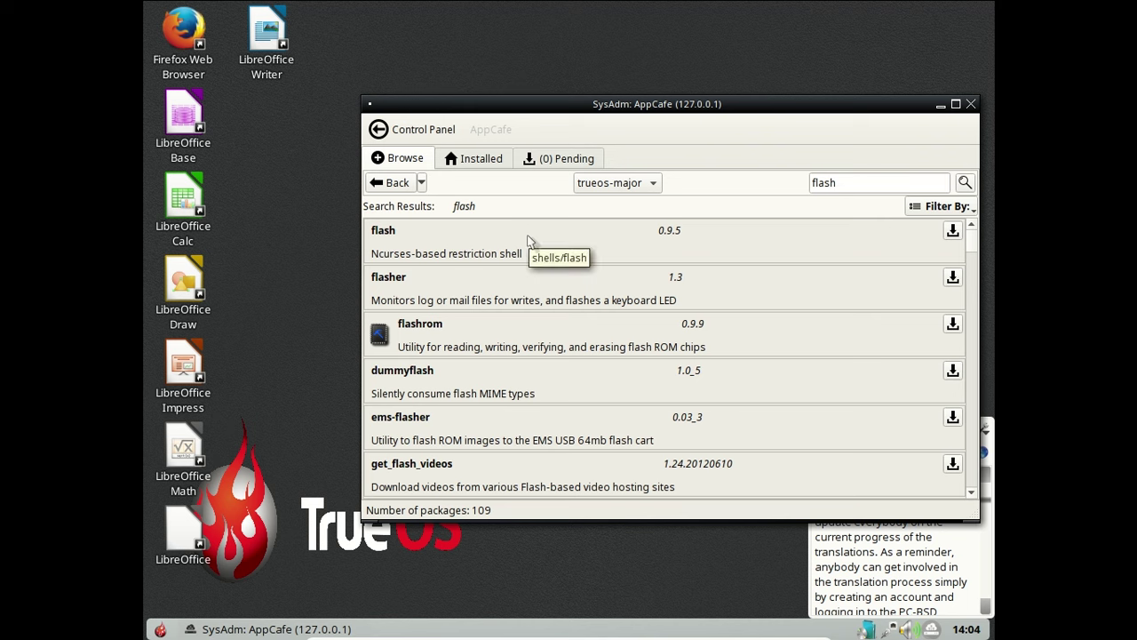
{"action": "scroll", "coordinate": [528, 240], "scroll_direction": "down", "scroll_amount": 3}
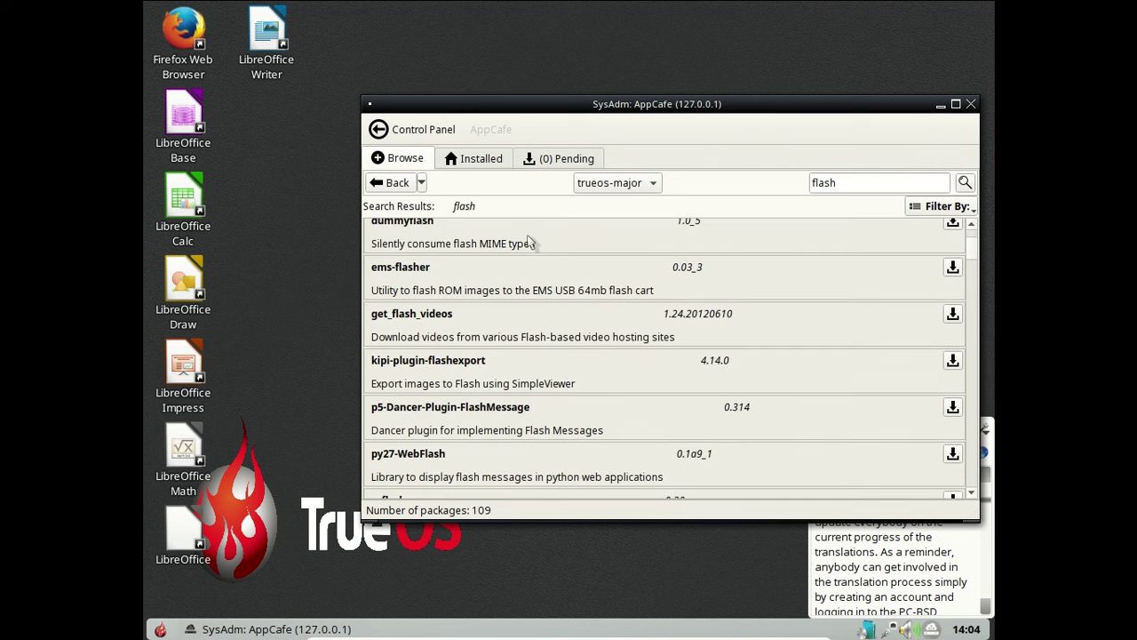
{"action": "scroll", "coordinate": [530, 241], "scroll_direction": "down", "scroll_amount": 2}
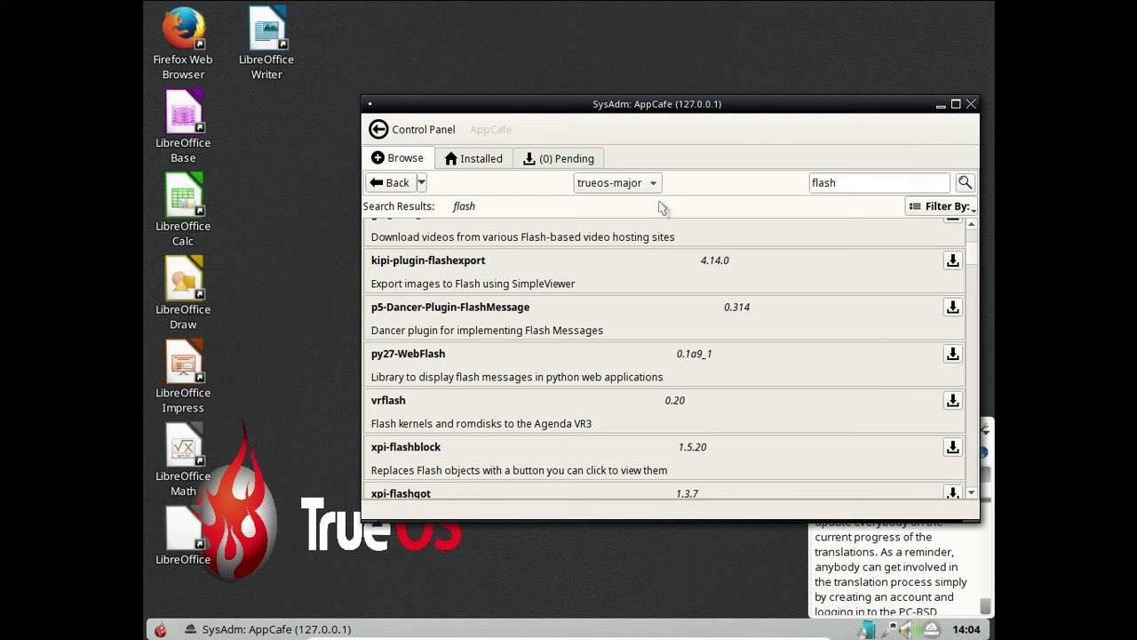
- Search AppCafe for adobe and look through the resulting packages for a Flash plugin
{"action": "left_click_drag", "start_coordinate": [842, 184], "coordinate": [777, 186]}
{"action": "type", "text": "adobe"}
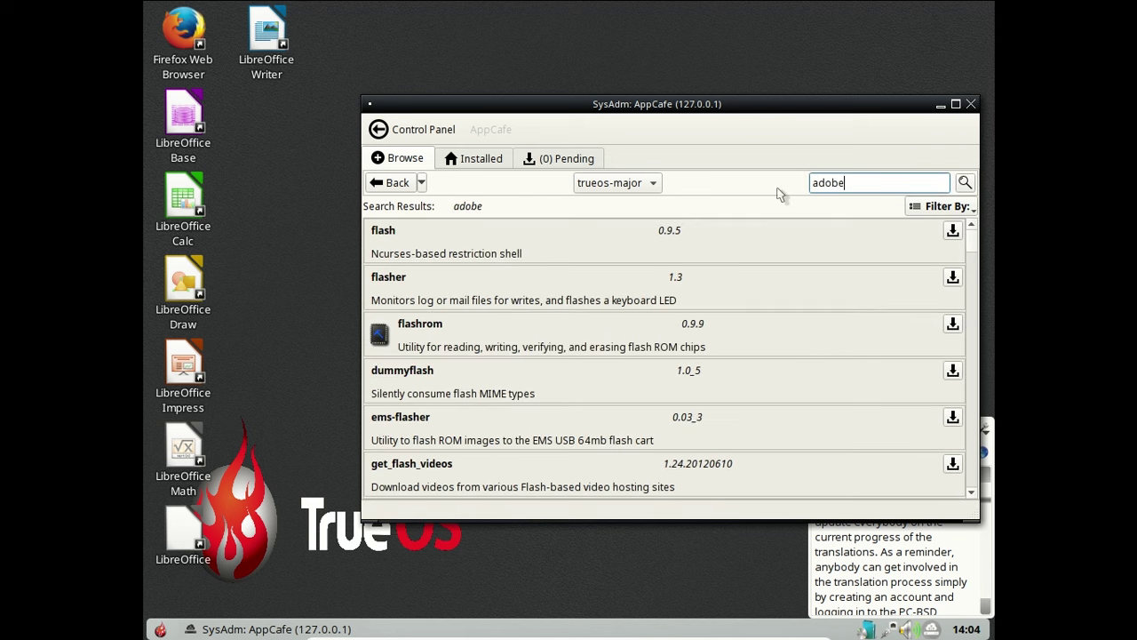
{"action": "left_click", "coordinate": [971, 187]}
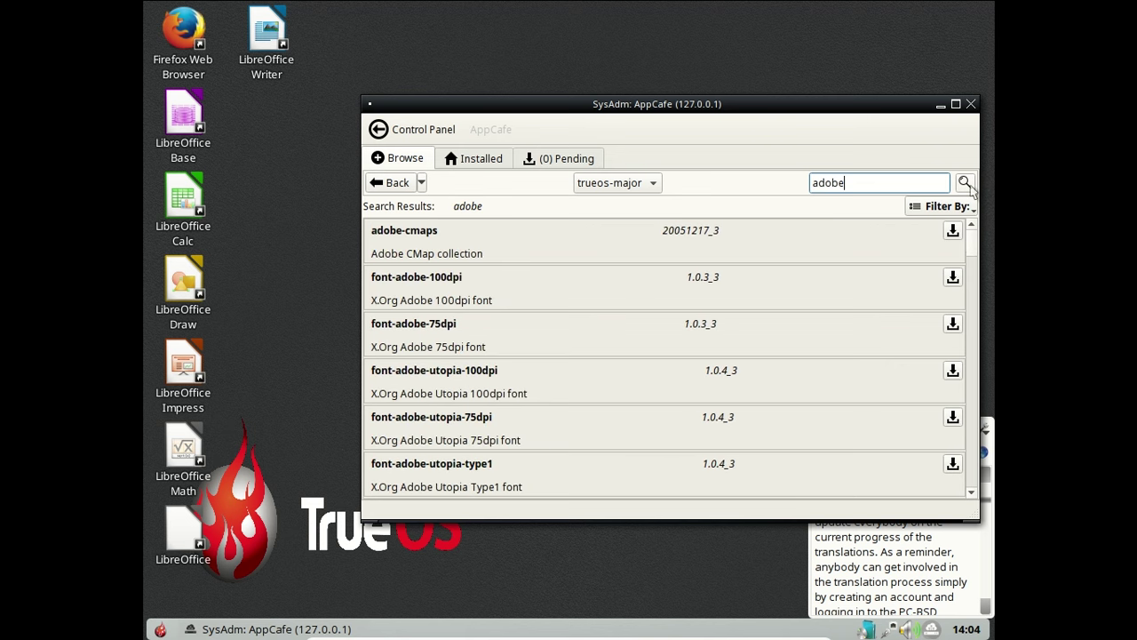
{"action": "scroll", "coordinate": [742, 282], "scroll_direction": "down", "scroll_amount": 8}
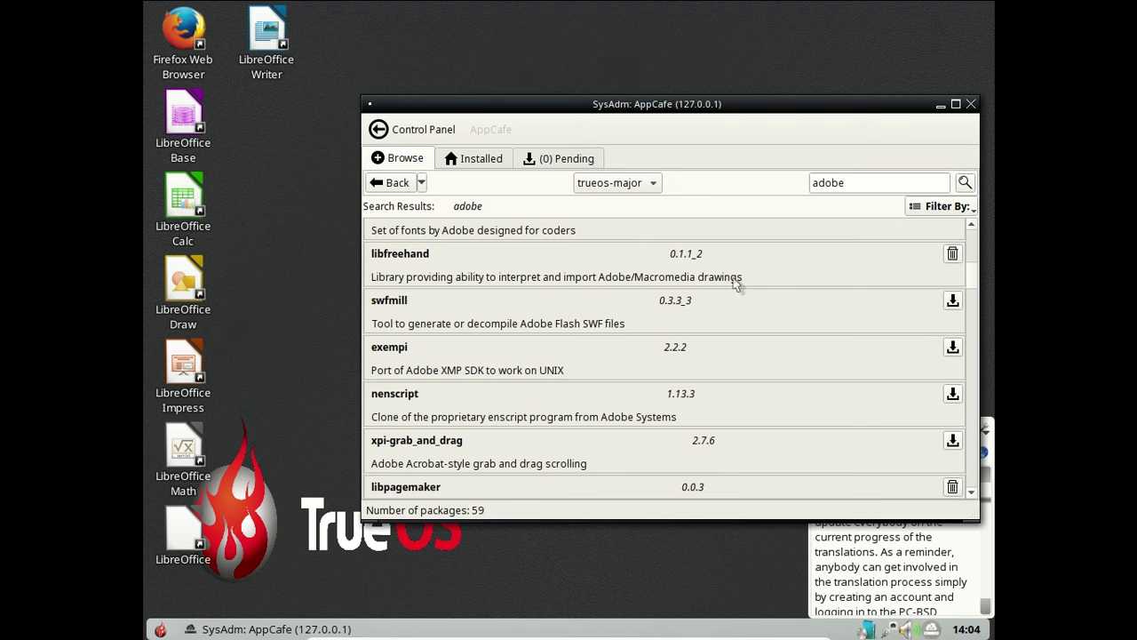
{"action": "scroll", "coordinate": [733, 277], "scroll_direction": "down", "scroll_amount": 4}
{"action": "scroll", "coordinate": [730, 273], "scroll_direction": "up", "scroll_amount": 3}
- Search AppCafe for ffmpeg to check which ffmpeg packages are installed or available
{"action": "left_click", "coordinate": [846, 183]}
{"action": "double_click", "coordinate": [846, 182]}
{"action": "type", "text": "ffmpeg"}
{"action": "key", "text": "Return"}
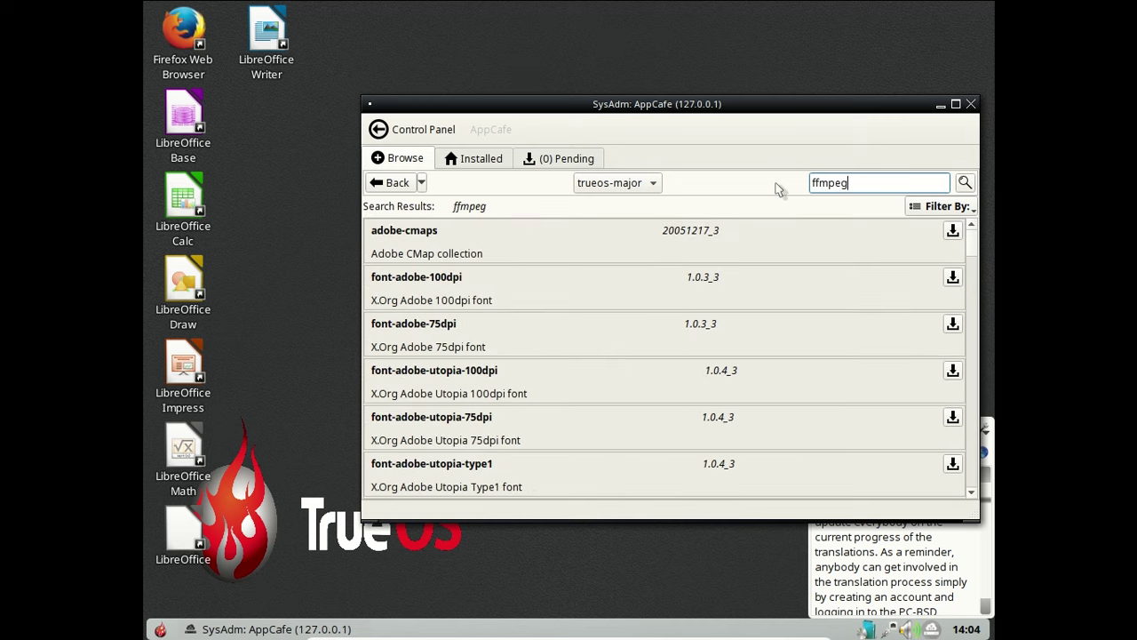
{"action": "left_click", "coordinate": [966, 183]}
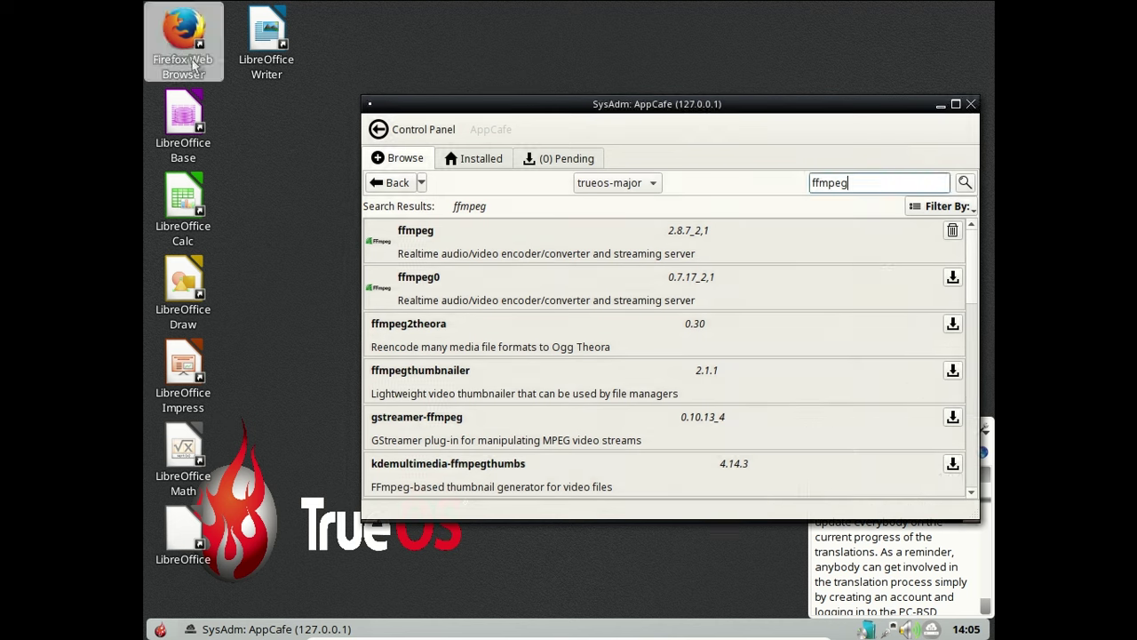
- Launch LibreOffice Writer, check the version and locale in its About information, and close Writer
{"action": "left_click", "coordinate": [183, 53]}
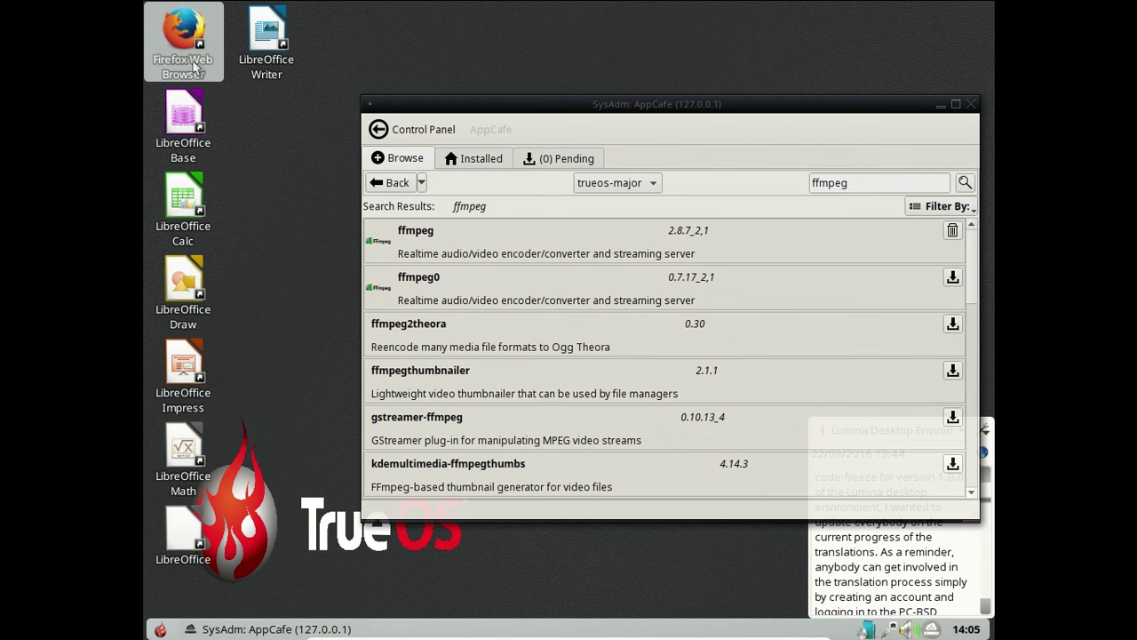
{"action": "double_click", "coordinate": [261, 50]}
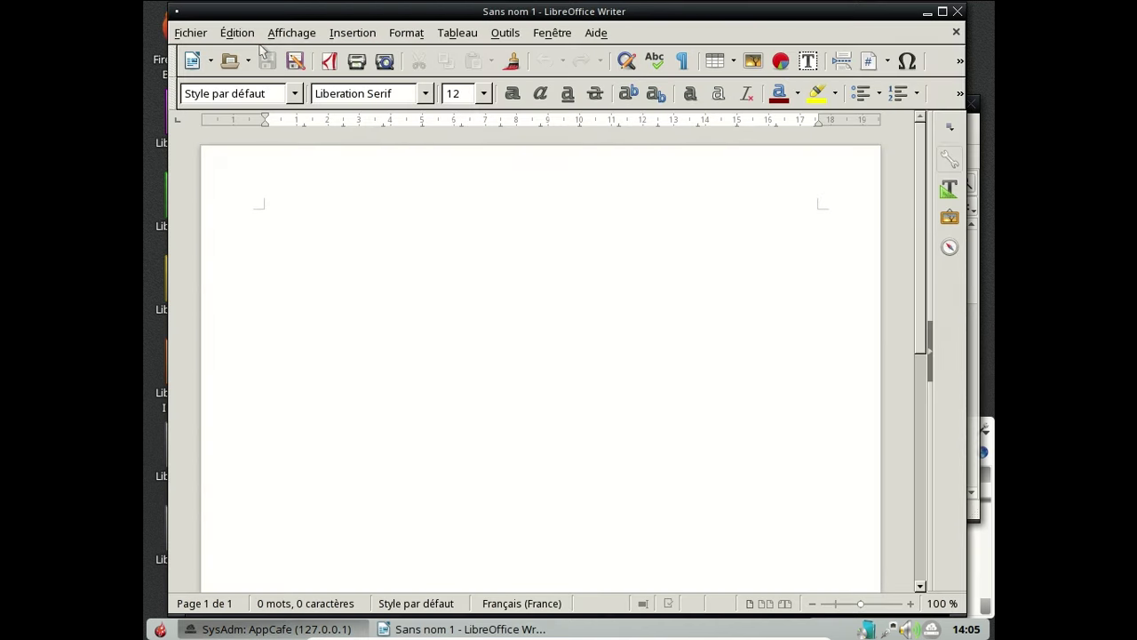
{"action": "left_click", "coordinate": [602, 38]}
{"action": "left_click", "coordinate": [623, 148]}
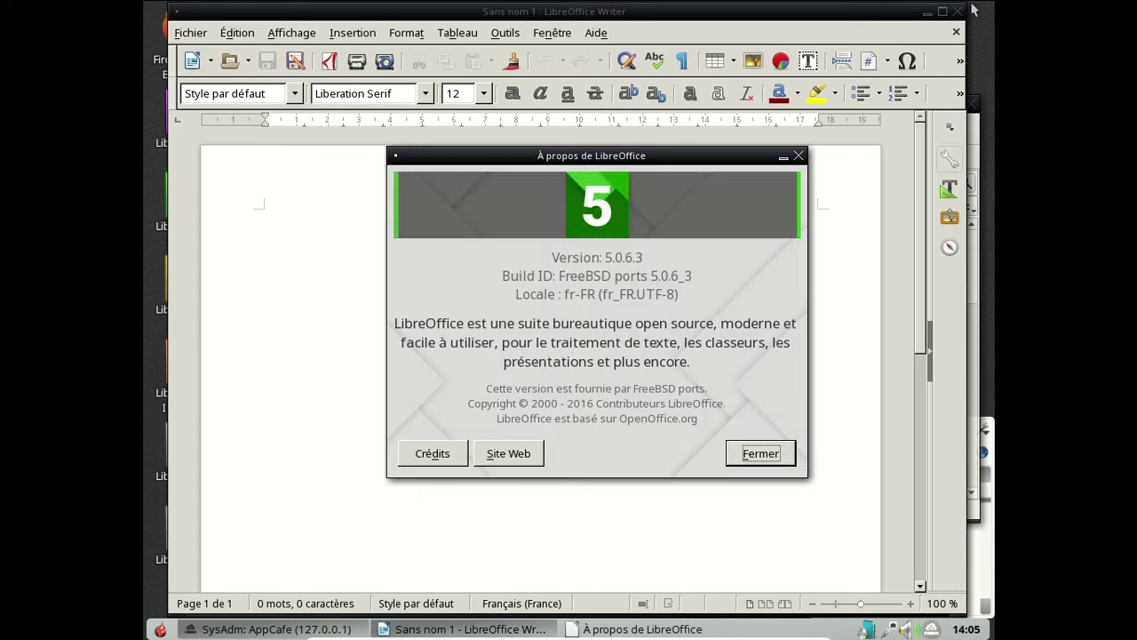
{"action": "left_click", "coordinate": [775, 452]}
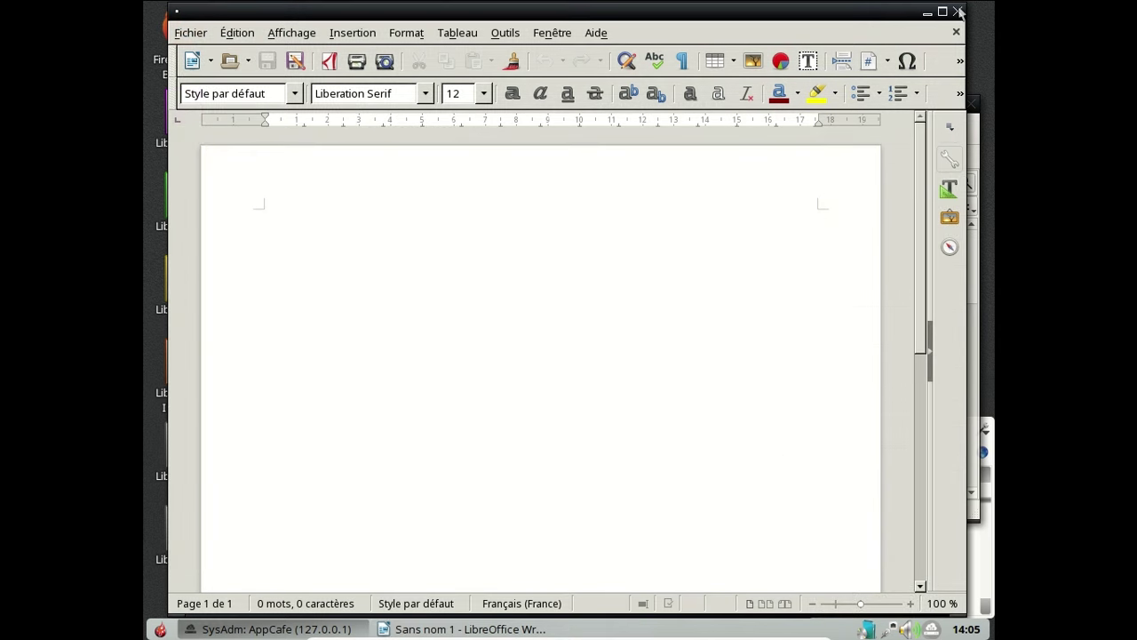
{"action": "left_click", "coordinate": [958, 12]}
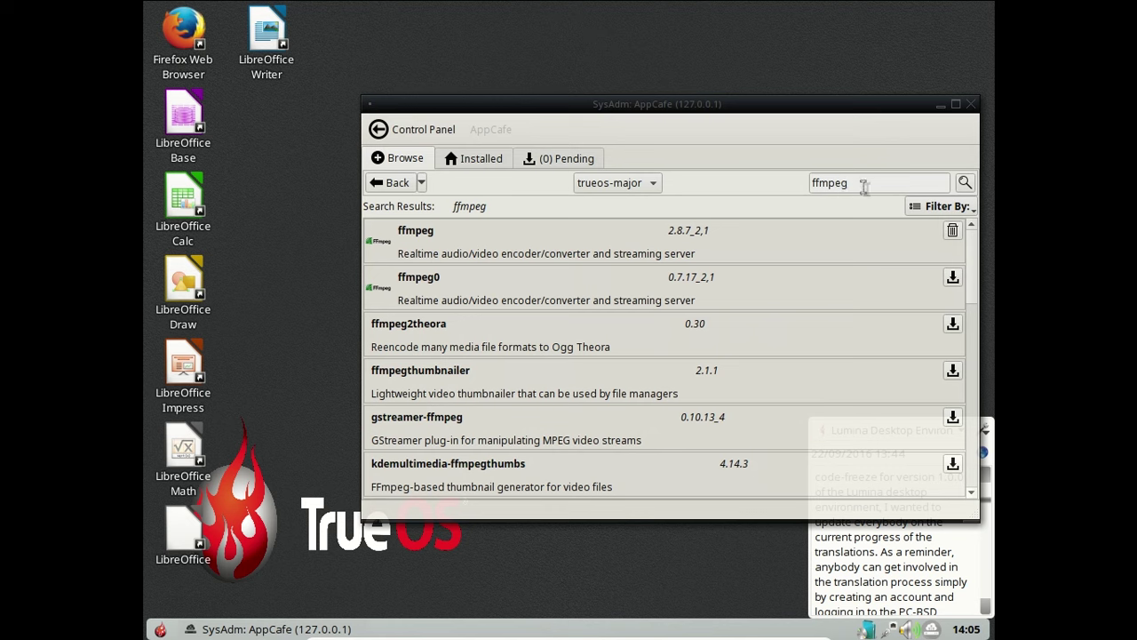
- Search AppCafe for cups and look through the printing packages listed
{"action": "left_click_drag", "start_coordinate": [862, 183], "coordinate": [795, 185]}
{"action": "type", "text": "cups"}
{"action": "key", "text": "Return"}
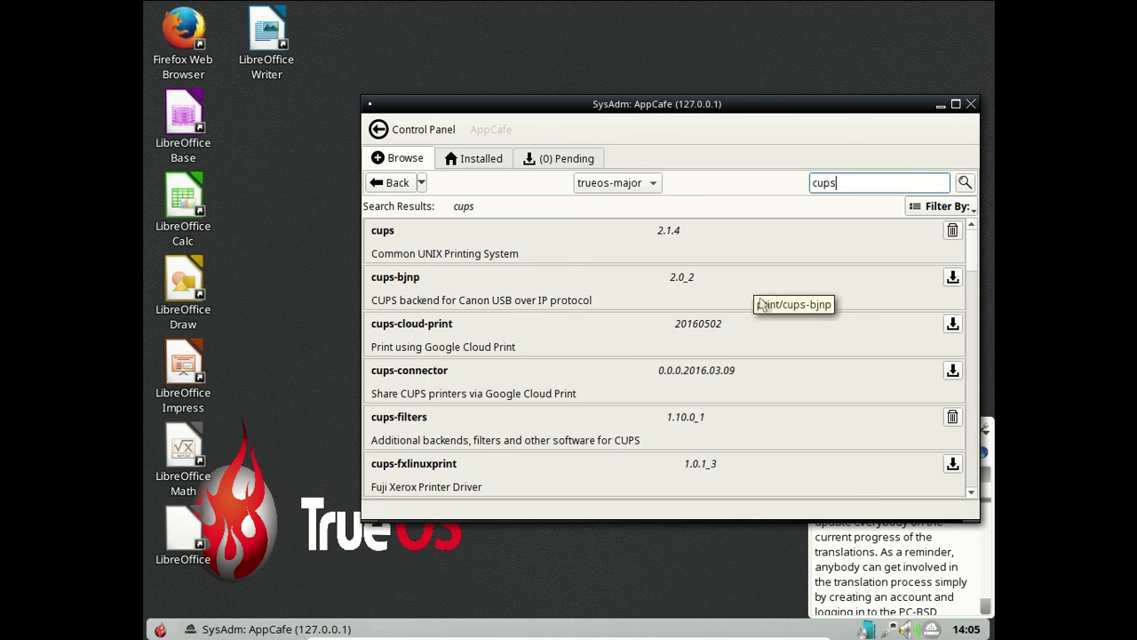
{"action": "scroll", "coordinate": [762, 308], "scroll_direction": "down", "scroll_amount": 2}
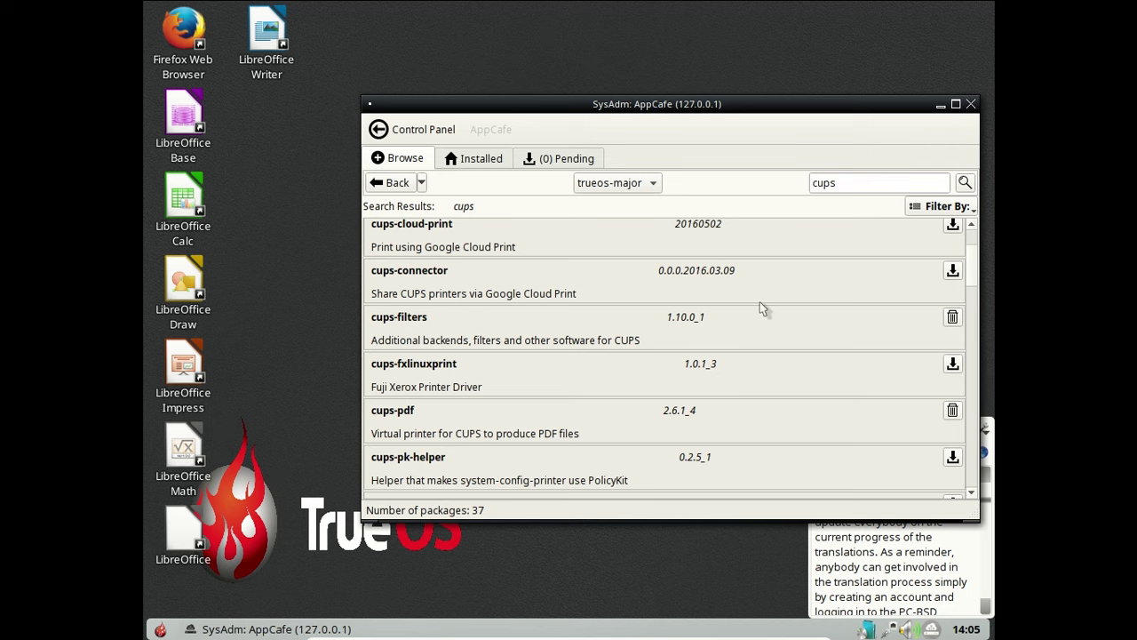
{"action": "scroll", "coordinate": [762, 308], "scroll_direction": "down", "scroll_amount": 3}
{"action": "scroll", "coordinate": [761, 307], "scroll_direction": "down", "scroll_amount": 5}
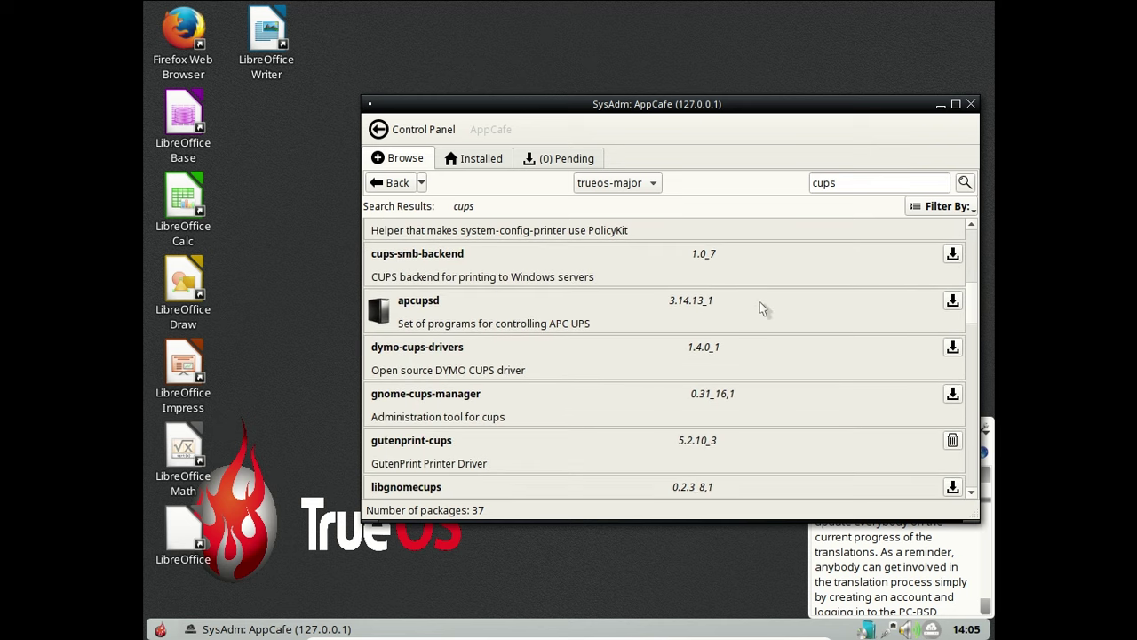
{"action": "scroll", "coordinate": [761, 308], "scroll_direction": "down", "scroll_amount": 3}
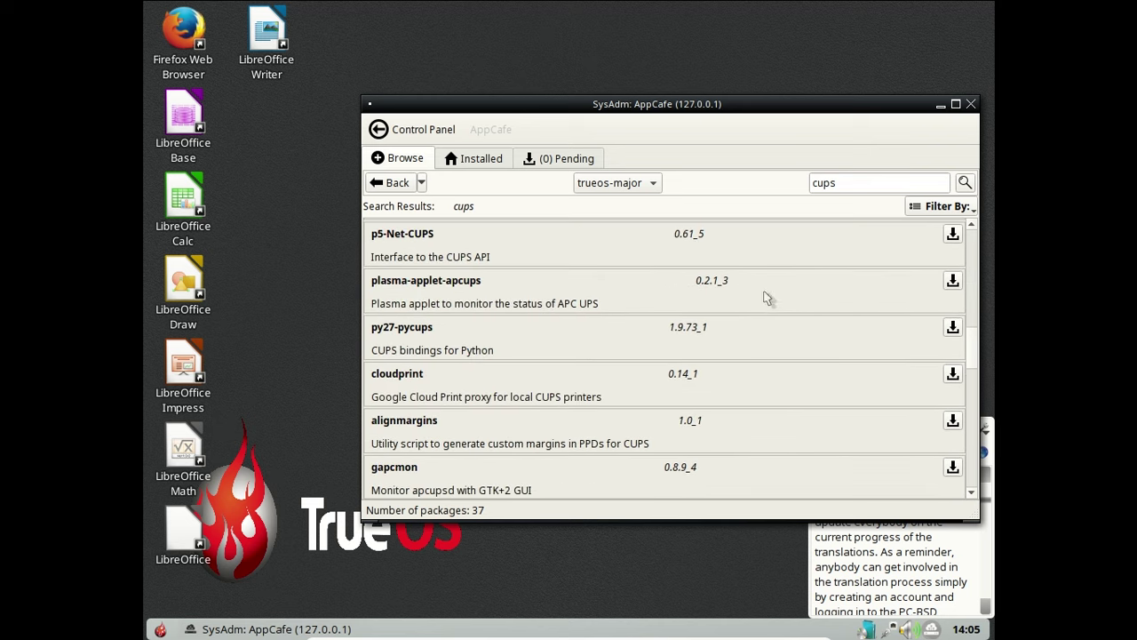
- Close AppCafe and open the CUPS web interface at localhost:631 in Firefox
{"action": "double_click", "coordinate": [168, 71]}
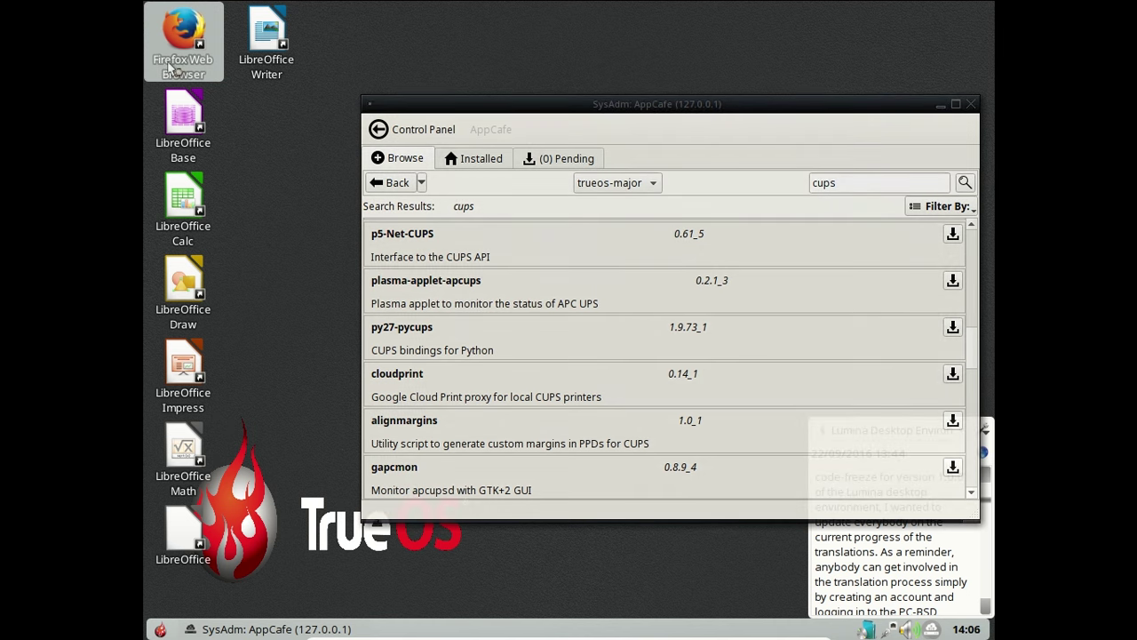
{"action": "left_click", "coordinate": [971, 104]}
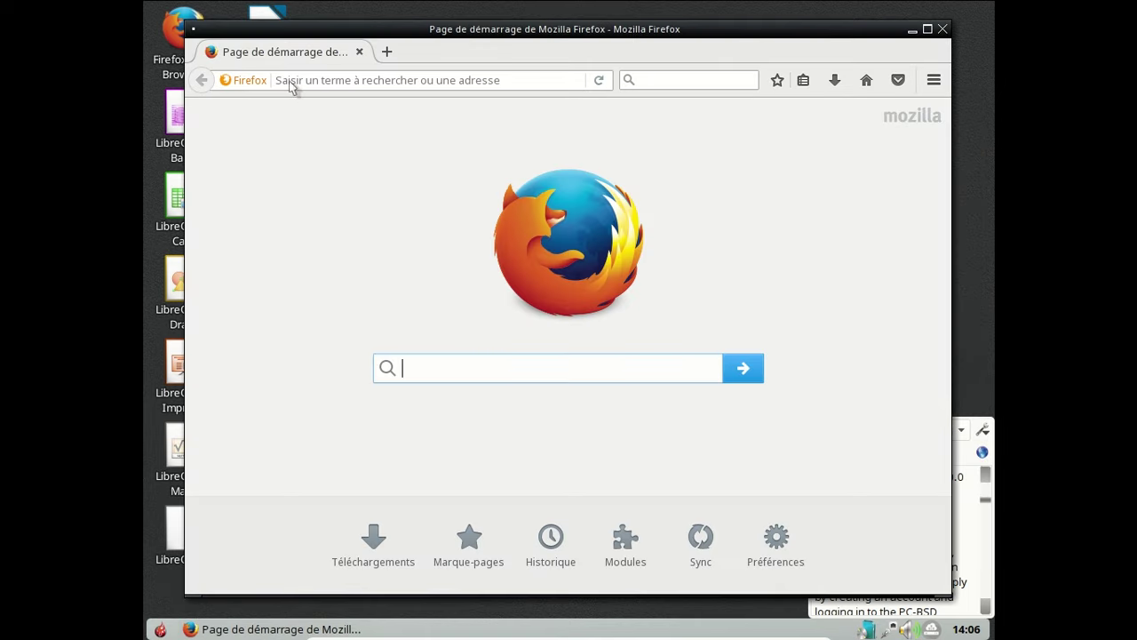
{"action": "left_click", "coordinate": [285, 80]}
{"action": "type", "text": "locale"}
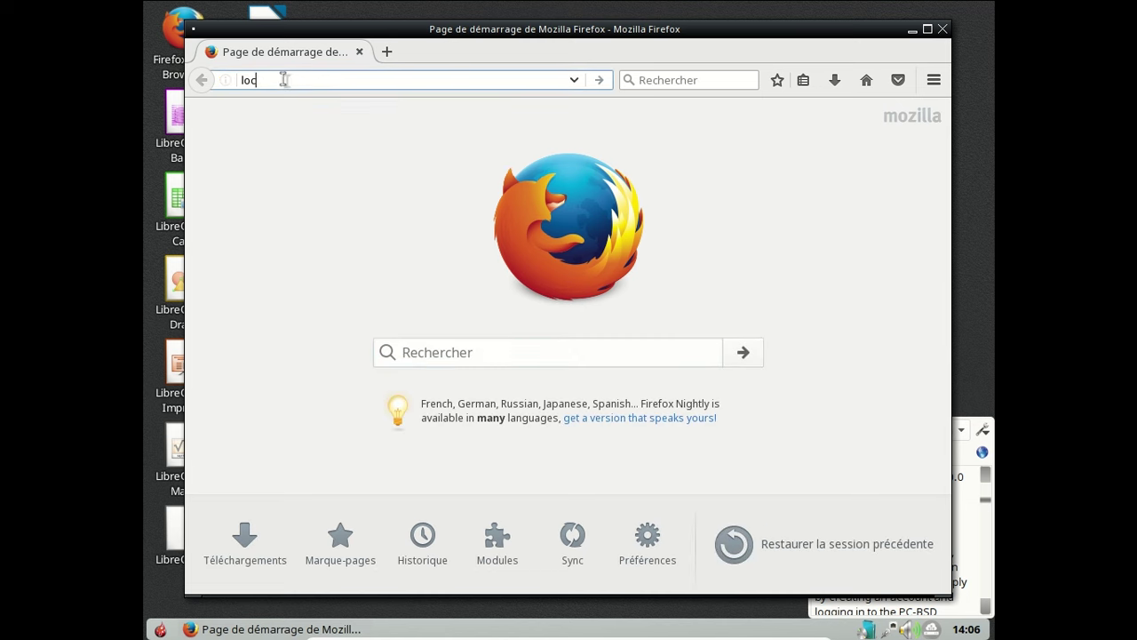
{"action": "key", "text": "BackSpace"}
{"action": "type", "text": "hos"}
{"action": "key", "text": "BackSpace"}
{"action": "key", "text": "BackSpace"}
{"action": "type", "text": "ost:631"}
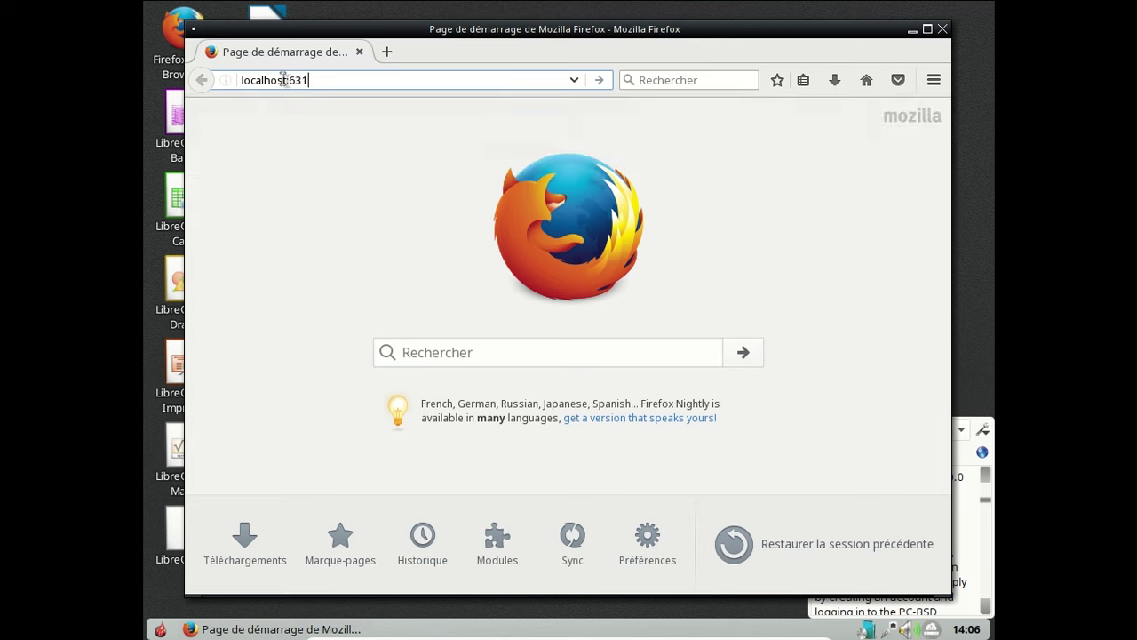
{"action": "key", "text": "Return"}
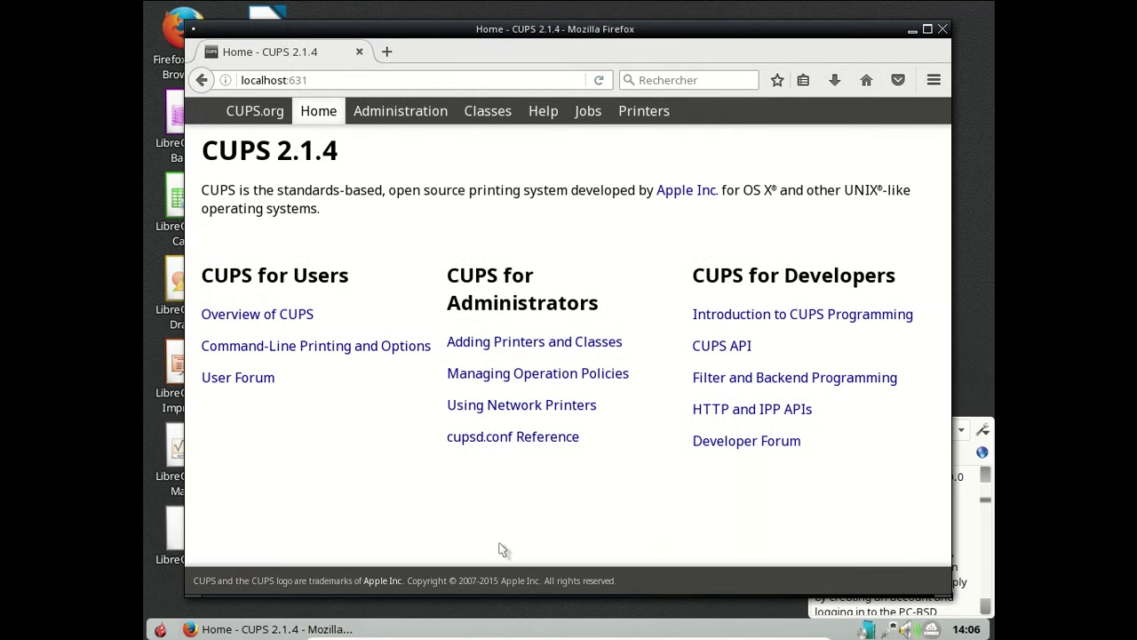
- Attach the host's EPSON Epson Stylus SX218 Series USB device to the virtual machine
{"action": "mouse_move", "coordinate": [539, 634]}
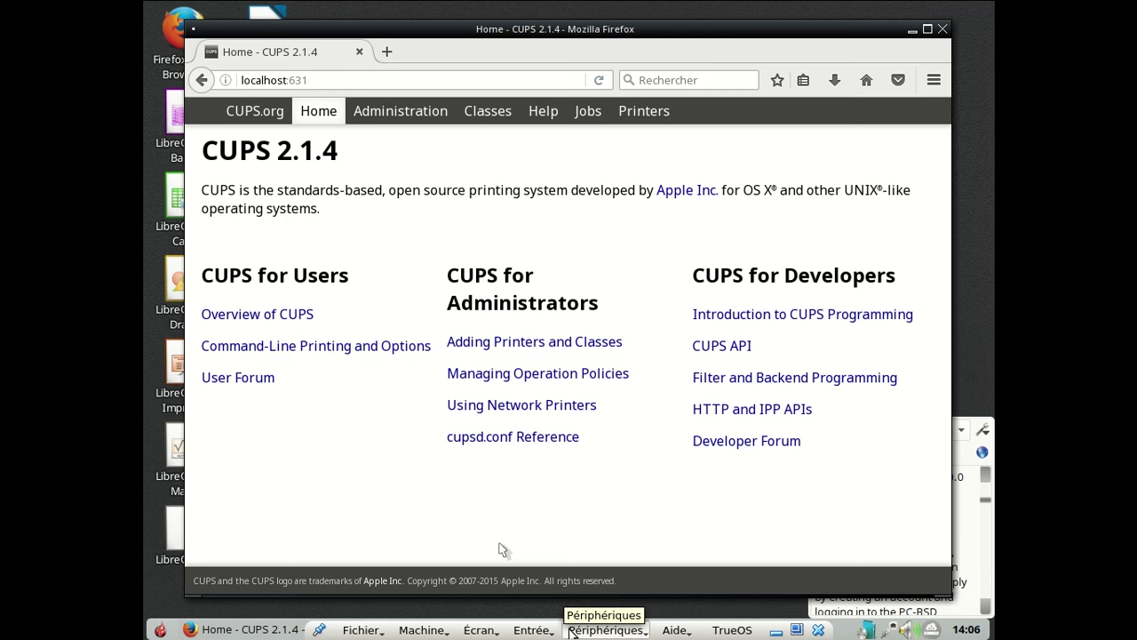
{"action": "left_click", "coordinate": [573, 630]}
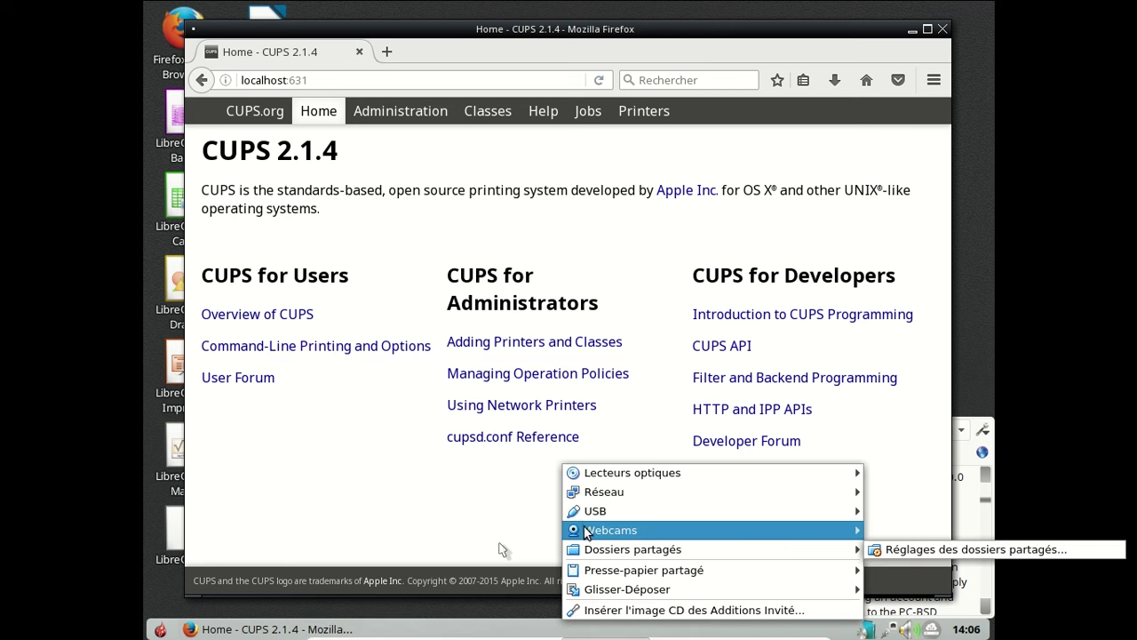
{"action": "mouse_move", "coordinate": [582, 511]}
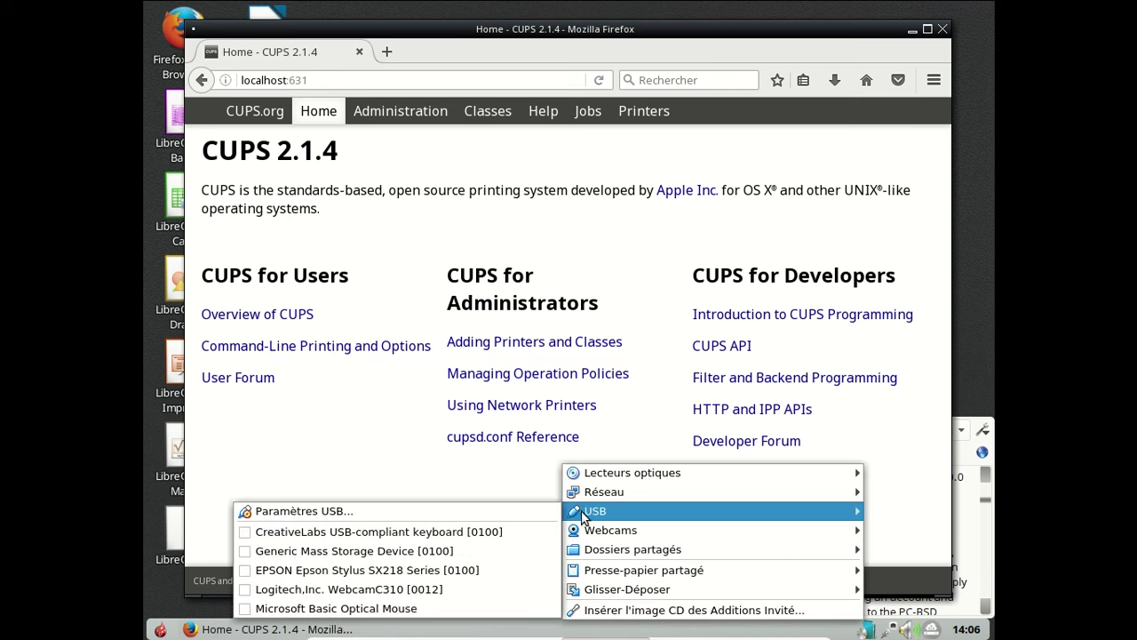
{"action": "left_click", "coordinate": [471, 567]}
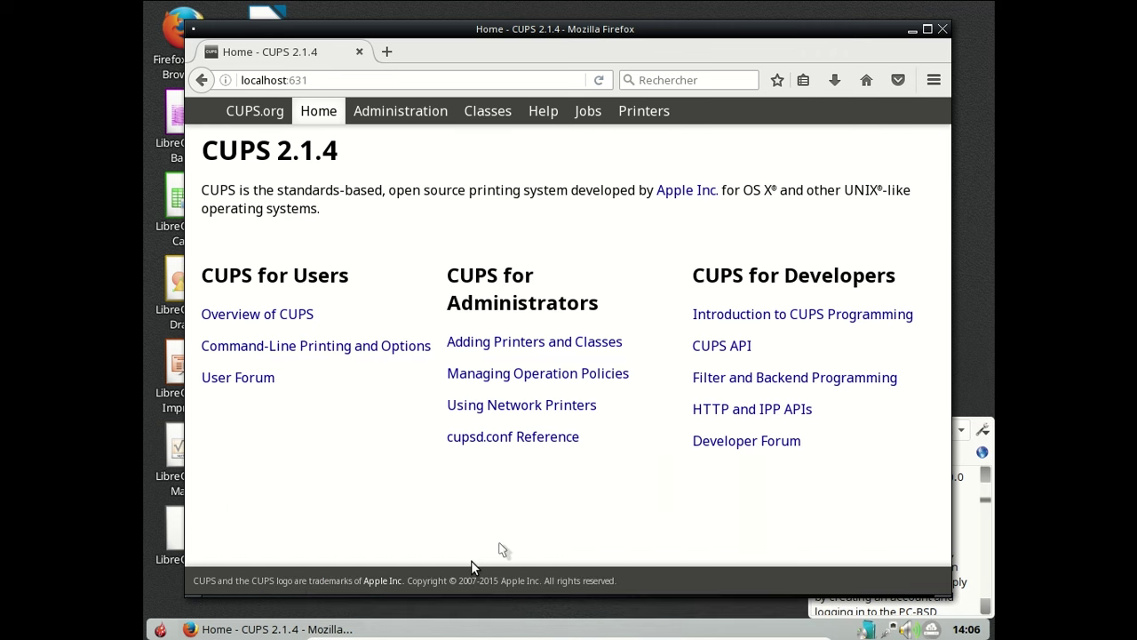
- Start adding a printer from the CUPS administration page and choose the local Epson Stylus SX218 as the device
{"action": "left_click", "coordinate": [514, 349]}
{"action": "left_click", "coordinate": [514, 348]}
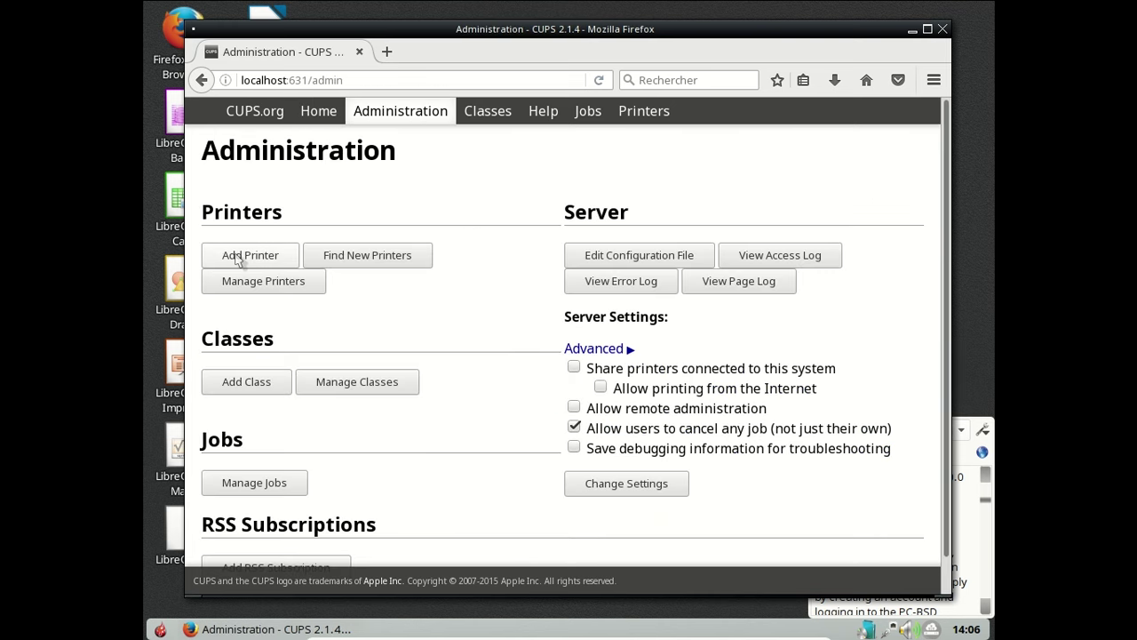
{"action": "left_click", "coordinate": [237, 257]}
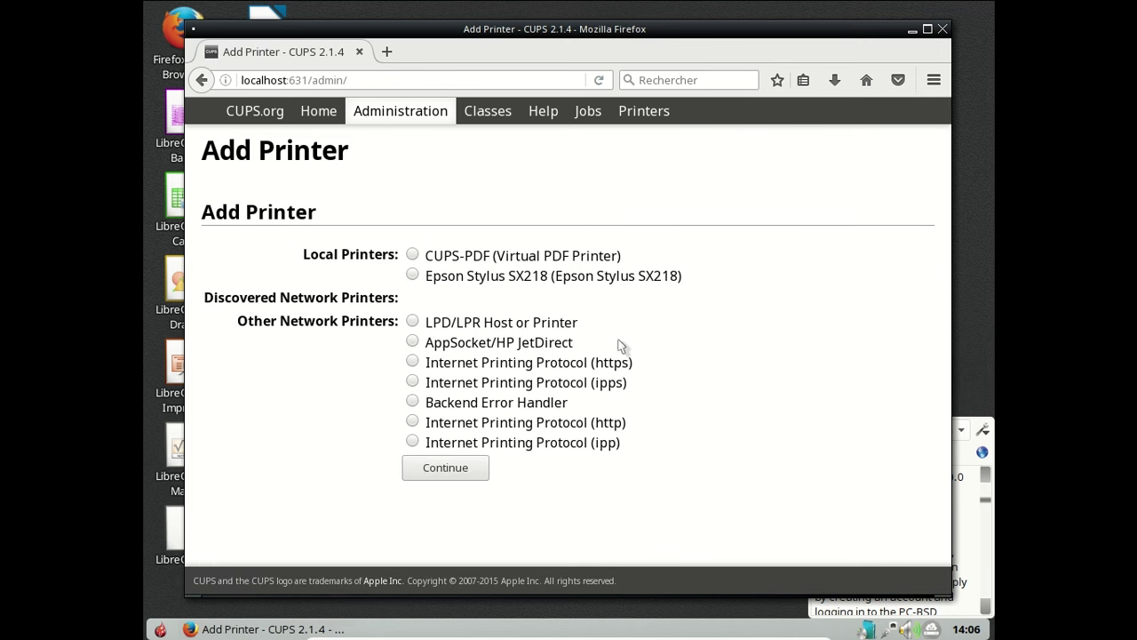
{"action": "left_click", "coordinate": [413, 276]}
{"action": "left_click", "coordinate": [464, 471]}
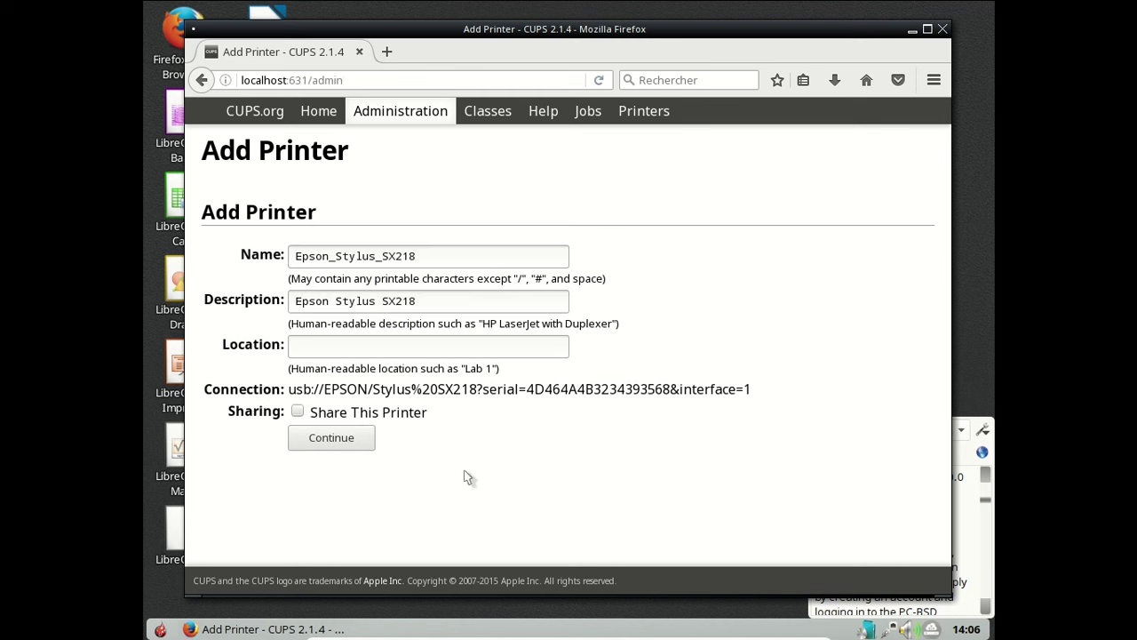
- Accept the proposed name Epson_Stylus_SX218 and description without sharing the printer, and continue to the driver selection
{"action": "left_click", "coordinate": [323, 438]}
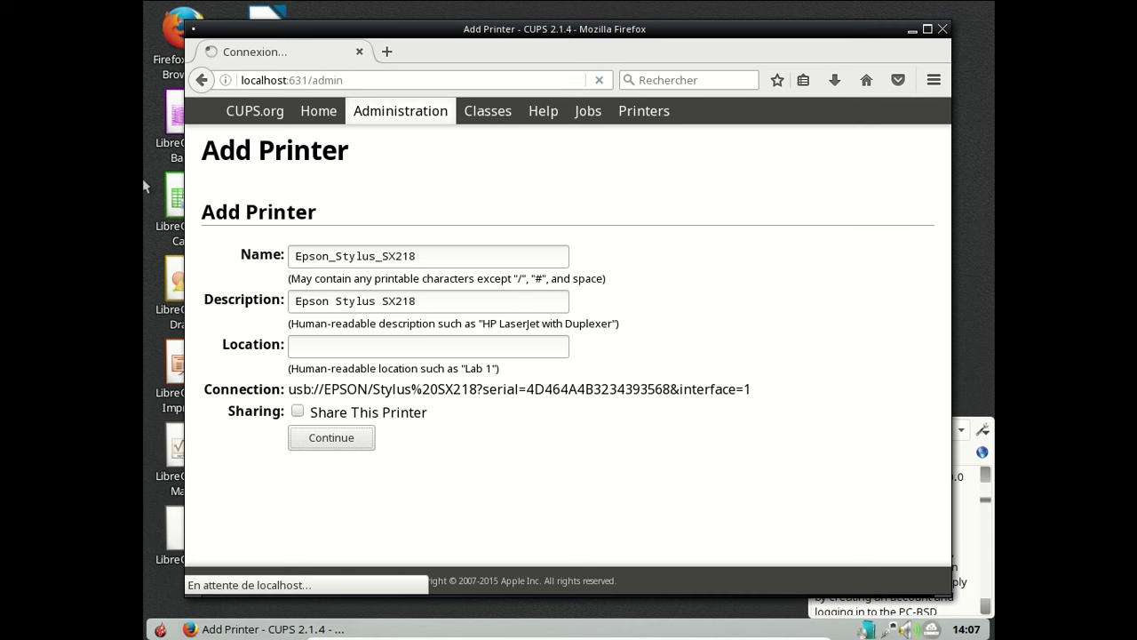
- Open about:buildconfig in a new browser tab and read through the build tools and configure options
{"action": "left_click", "coordinate": [388, 53]}
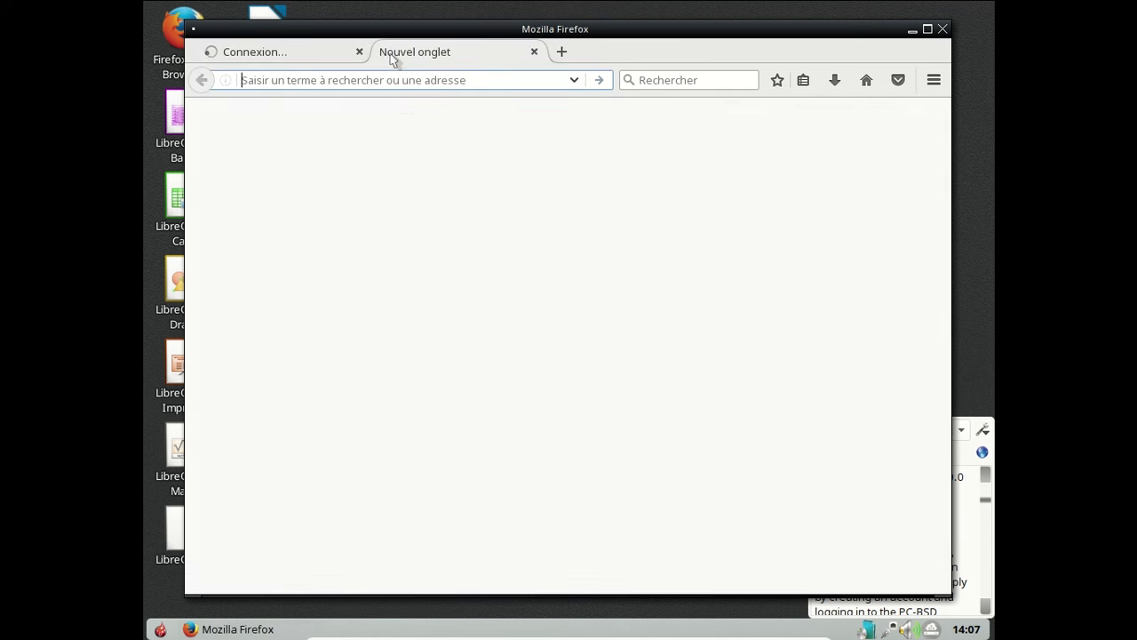
{"action": "type", "text": "about:b"}
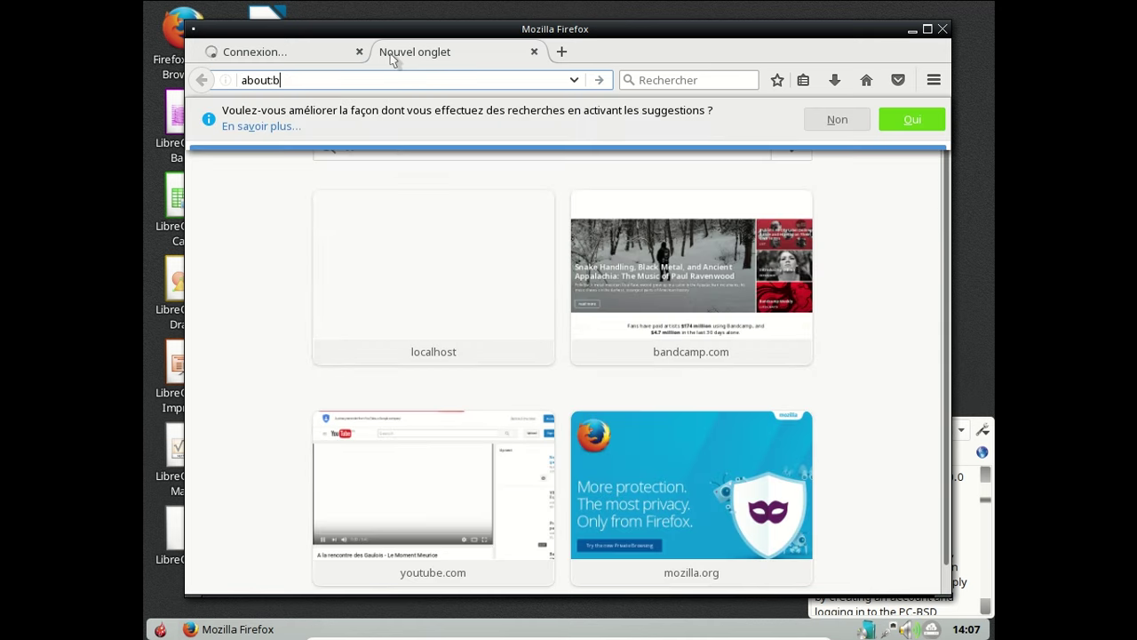
{"action": "type", "text": "uildconfig"}
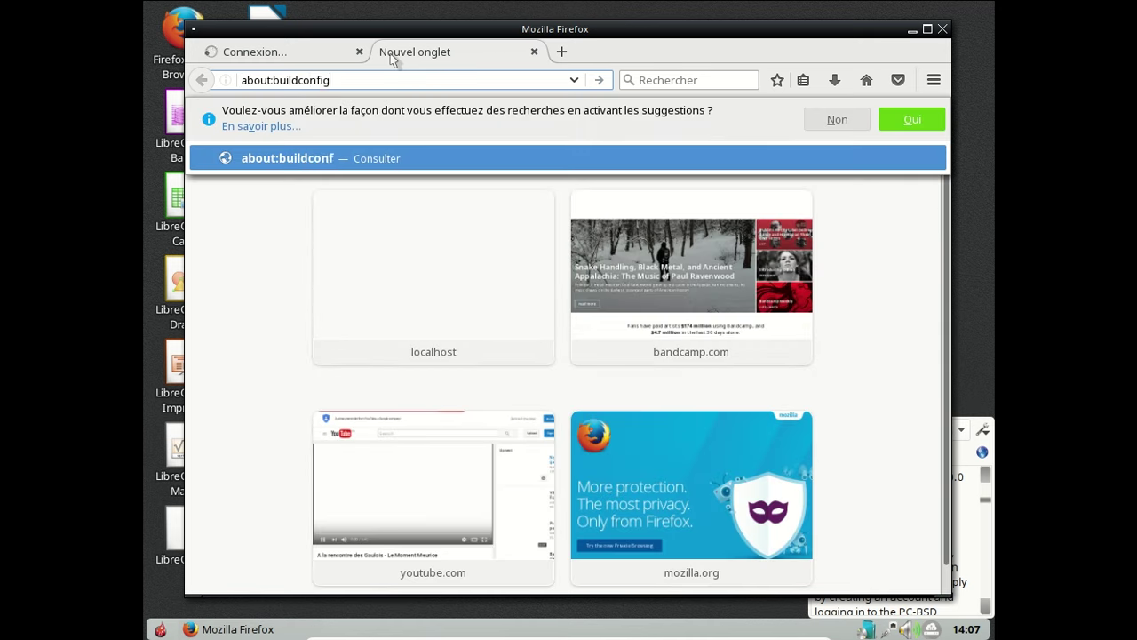
{"action": "key", "text": "Return"}
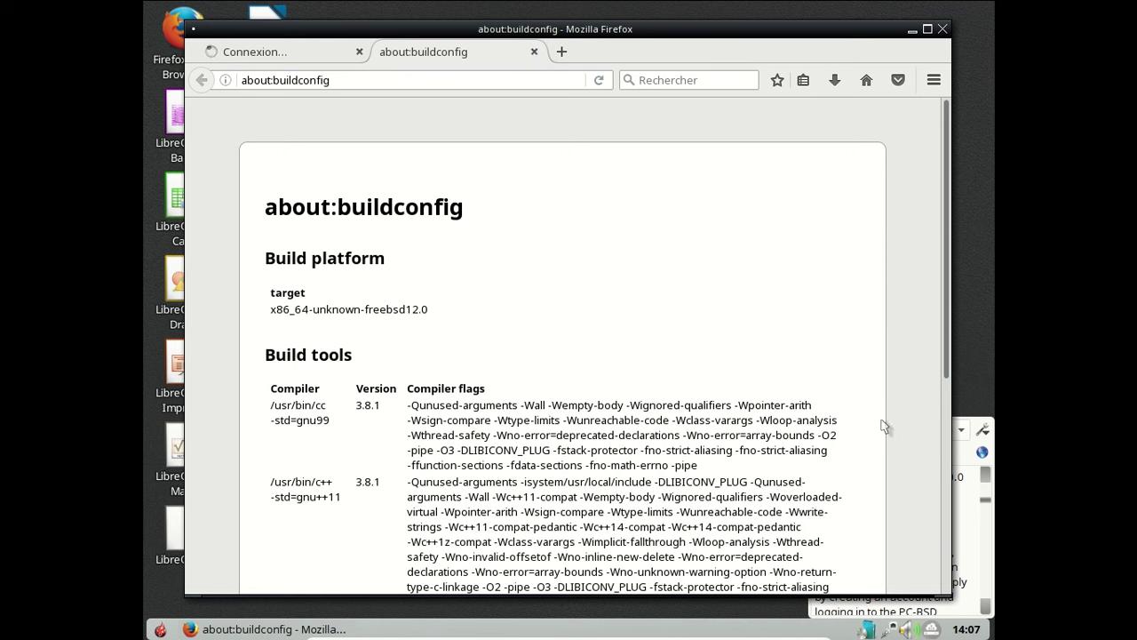
{"action": "left_click_drag", "start_coordinate": [949, 257], "coordinate": [952, 467]}
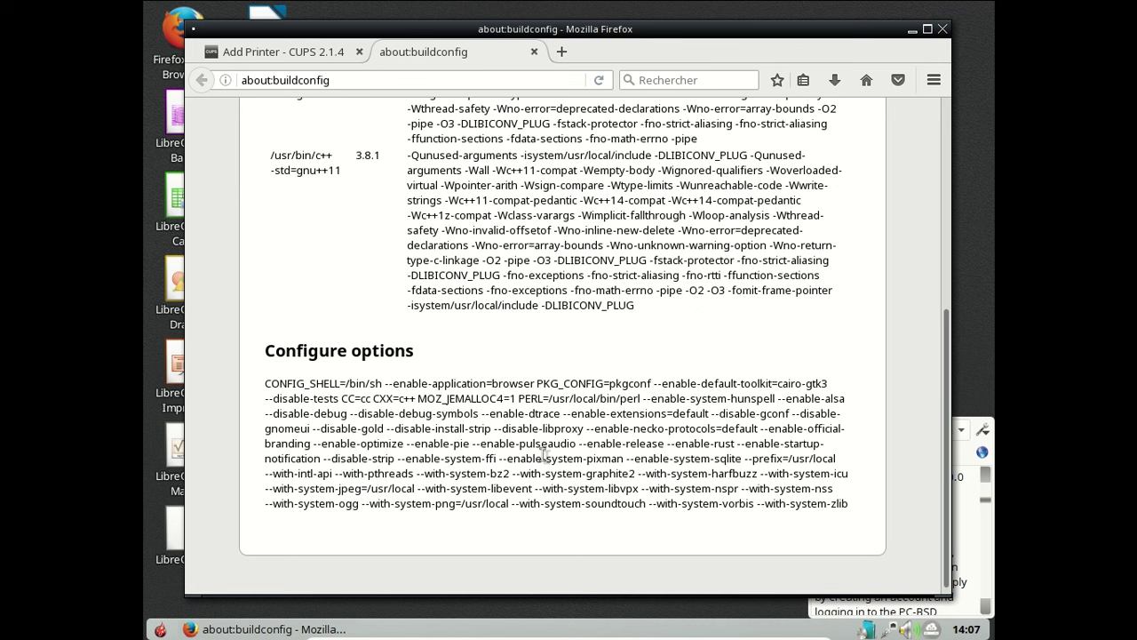
{"action": "scroll", "coordinate": [544, 454], "scroll_direction": "up", "scroll_amount": 3}
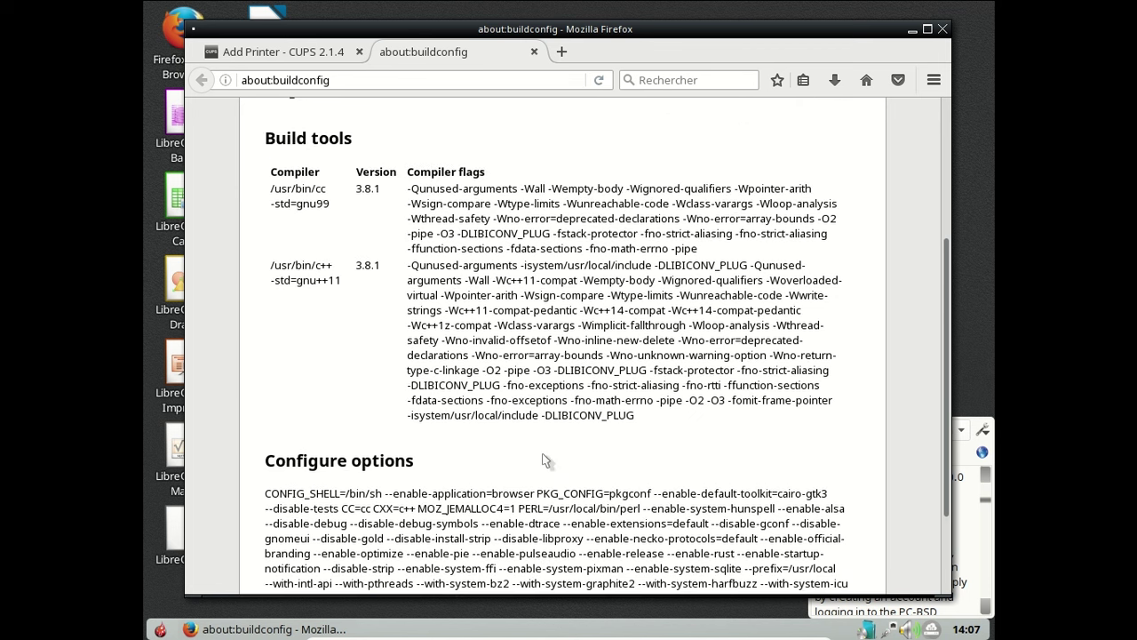
{"action": "scroll", "coordinate": [544, 459], "scroll_direction": "down", "scroll_amount": 3}
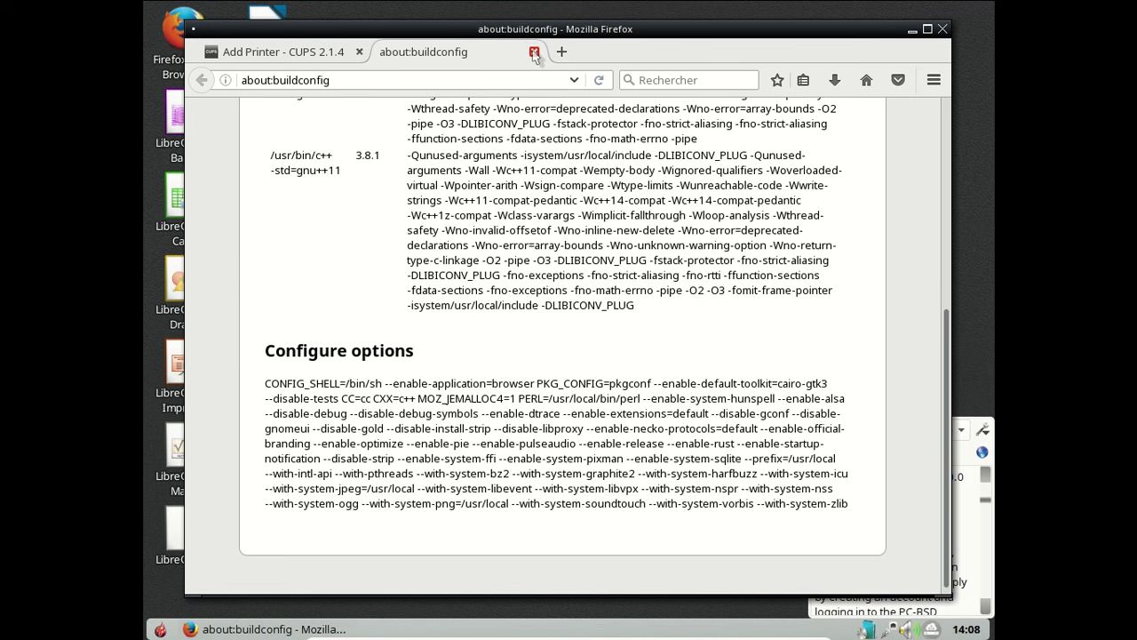
- Search the build configuration page for gst and ffm, and close its tab to return to the printer setup
{"action": "key", "text": "ctrl+f"}
{"action": "type", "text": "gst"}
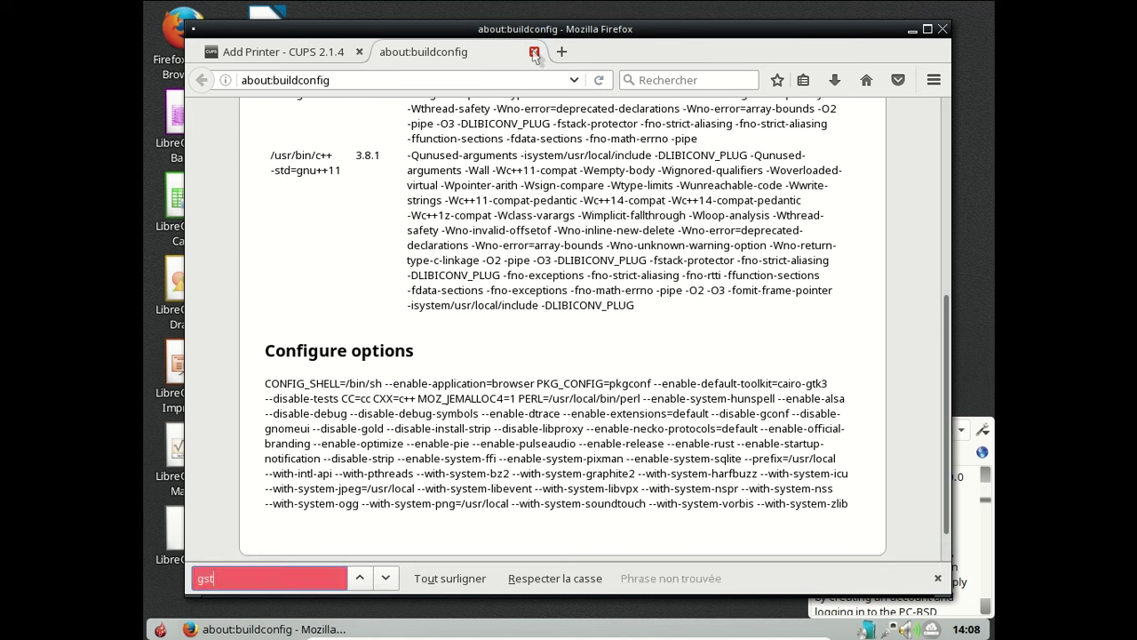
{"action": "key", "text": "BackSpace"}
{"action": "key", "text": "BackSpace"}
{"action": "key", "text": "BackSpace"}
{"action": "type", "text": "ffm"}
{"action": "key", "text": "BackSpace"}
{"action": "key", "text": "BackSpace"}
{"action": "key", "text": "BackSpace"}
{"action": "key", "text": "Escape"}
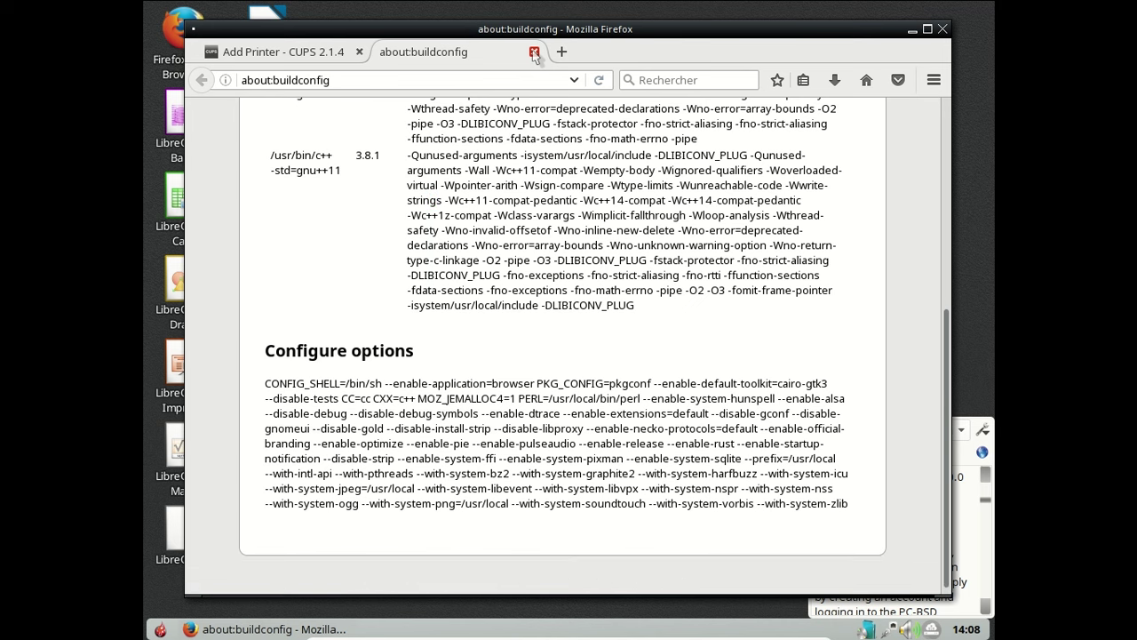
{"action": "left_click", "coordinate": [534, 52]}
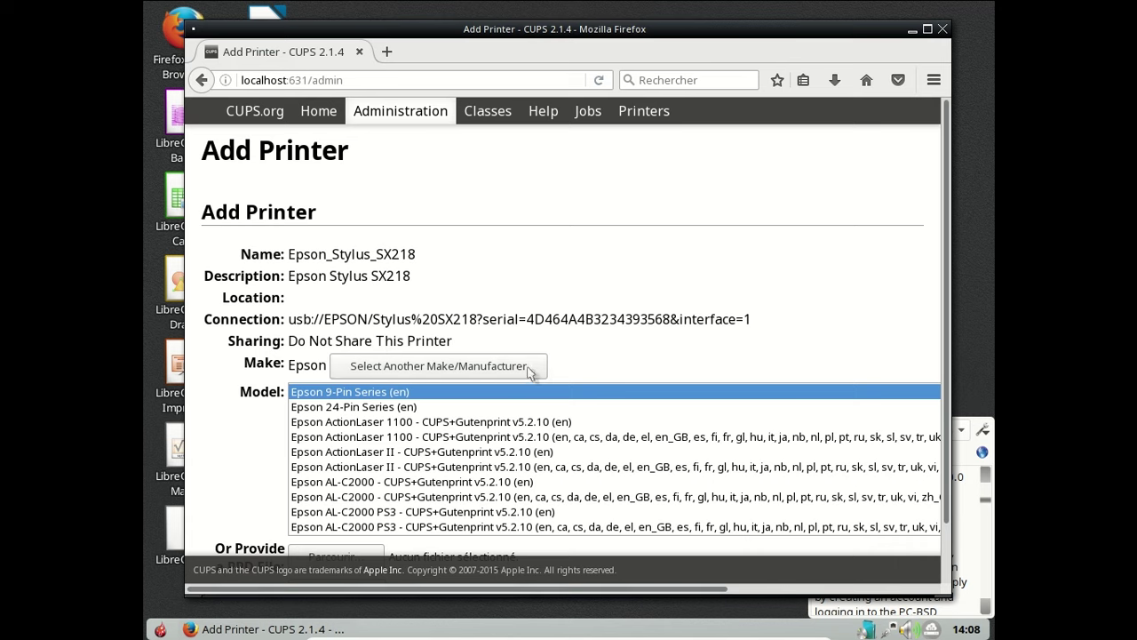
- Browse the Epson model list down through the Stylus Photo entries in search of the Stylus SX218 driver
{"action": "scroll", "coordinate": [622, 353], "scroll_direction": "down", "scroll_amount": 1}
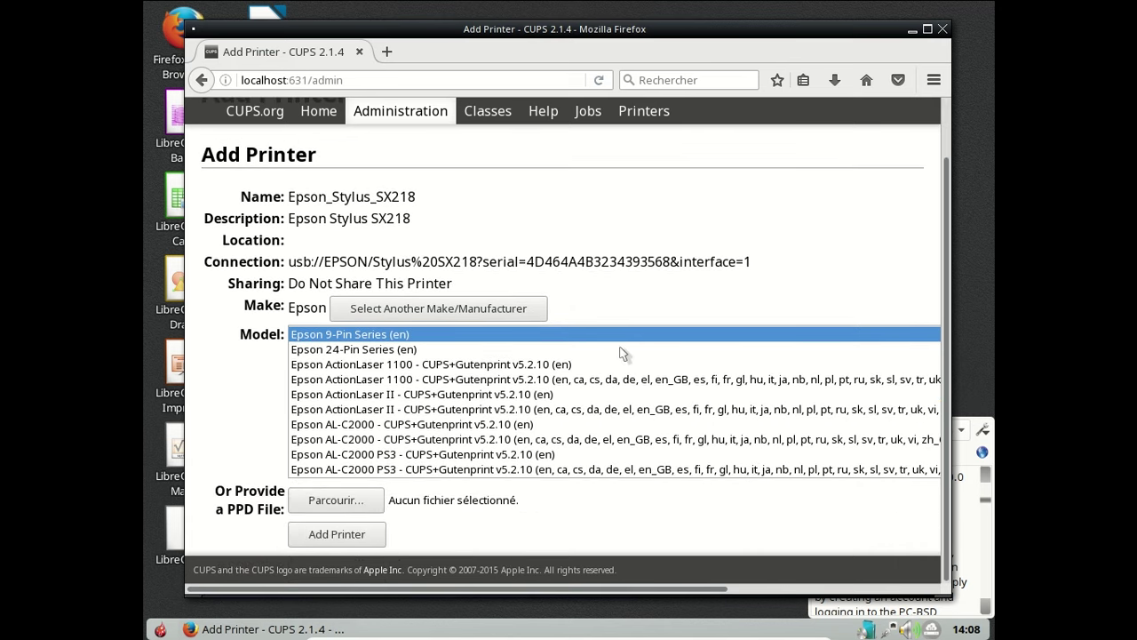
{"action": "scroll", "coordinate": [623, 353], "scroll_direction": "down", "scroll_amount": 5}
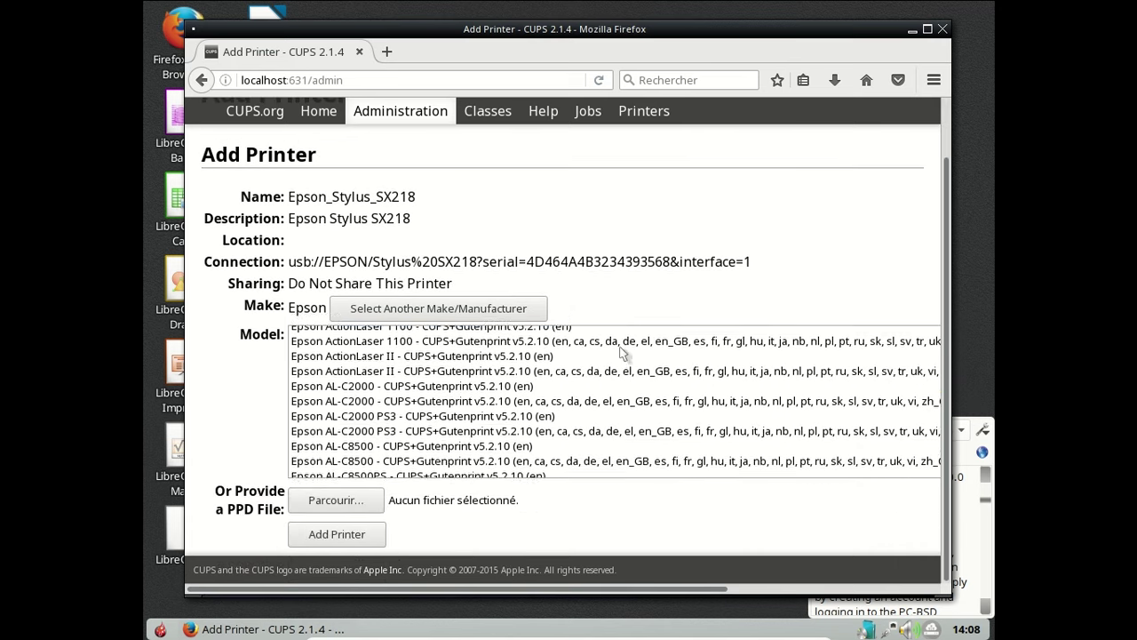
{"action": "scroll", "coordinate": [656, 393], "scroll_direction": "down", "scroll_amount": 15}
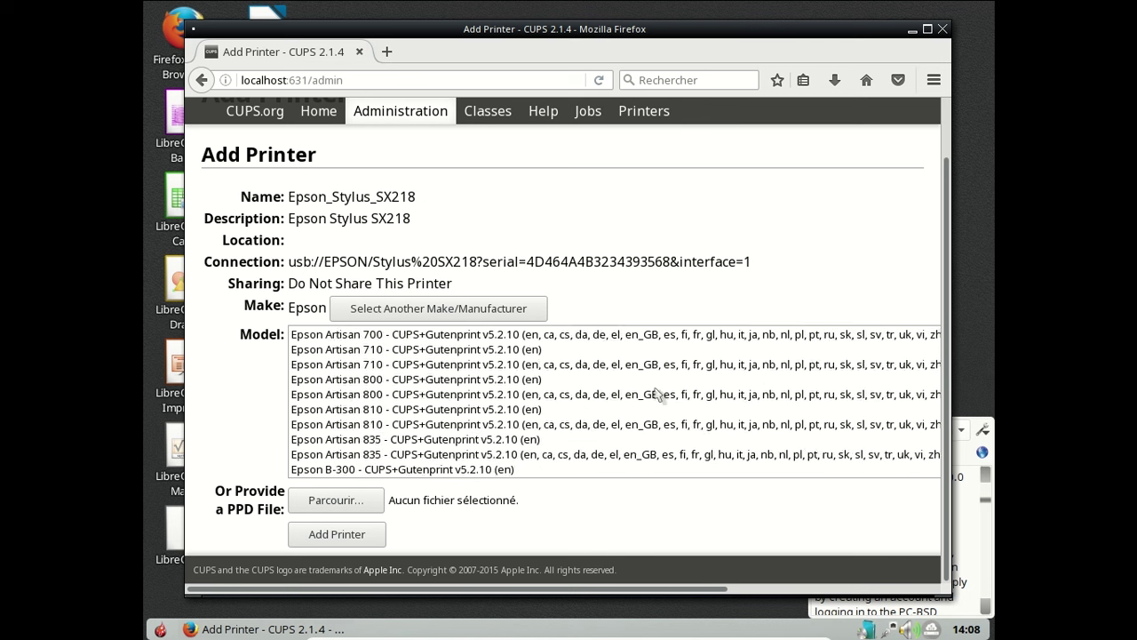
{"action": "scroll", "coordinate": [656, 393], "scroll_direction": "down", "scroll_amount": 15}
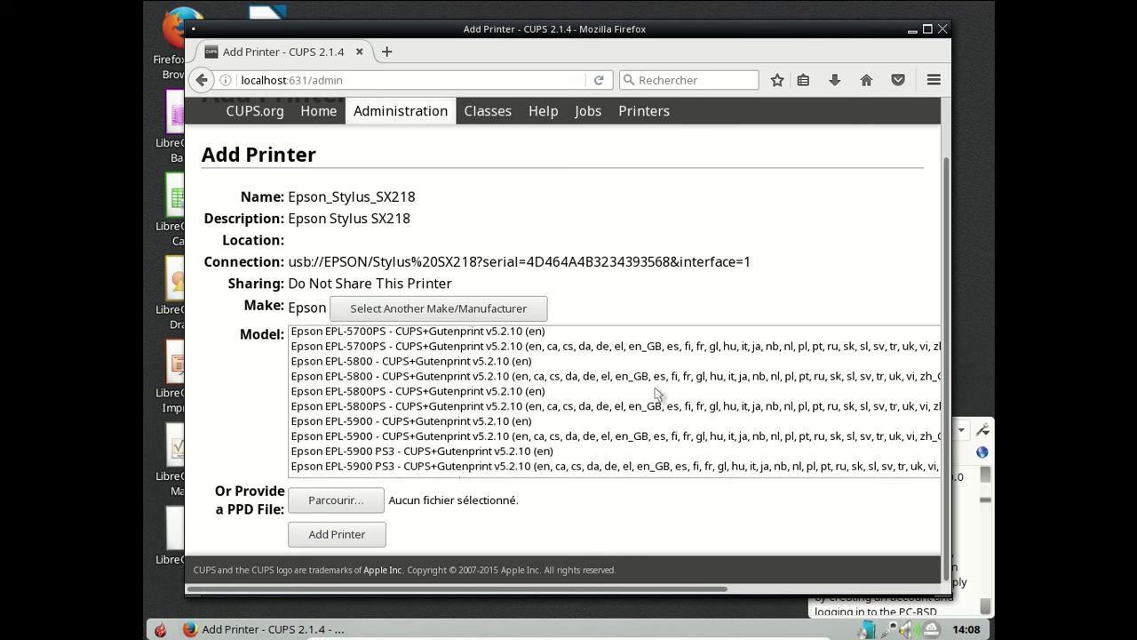
{"action": "scroll", "coordinate": [656, 393], "scroll_direction": "down", "scroll_amount": 15}
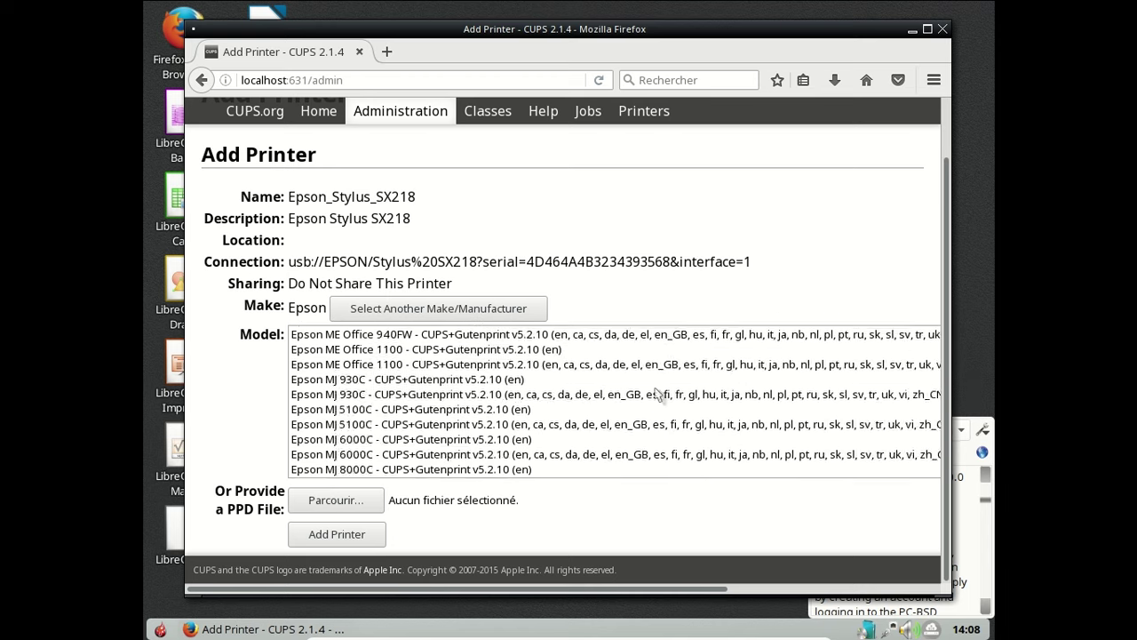
{"action": "scroll", "coordinate": [658, 394], "scroll_direction": "down", "scroll_amount": 15}
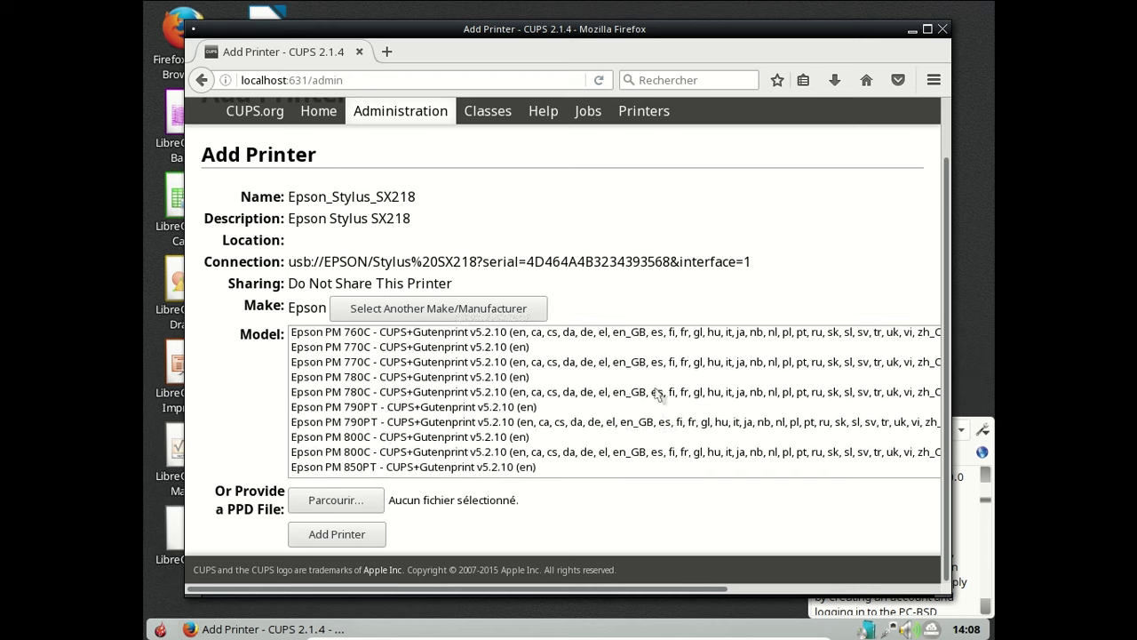
{"action": "scroll", "coordinate": [657, 394], "scroll_direction": "down", "scroll_amount": 15}
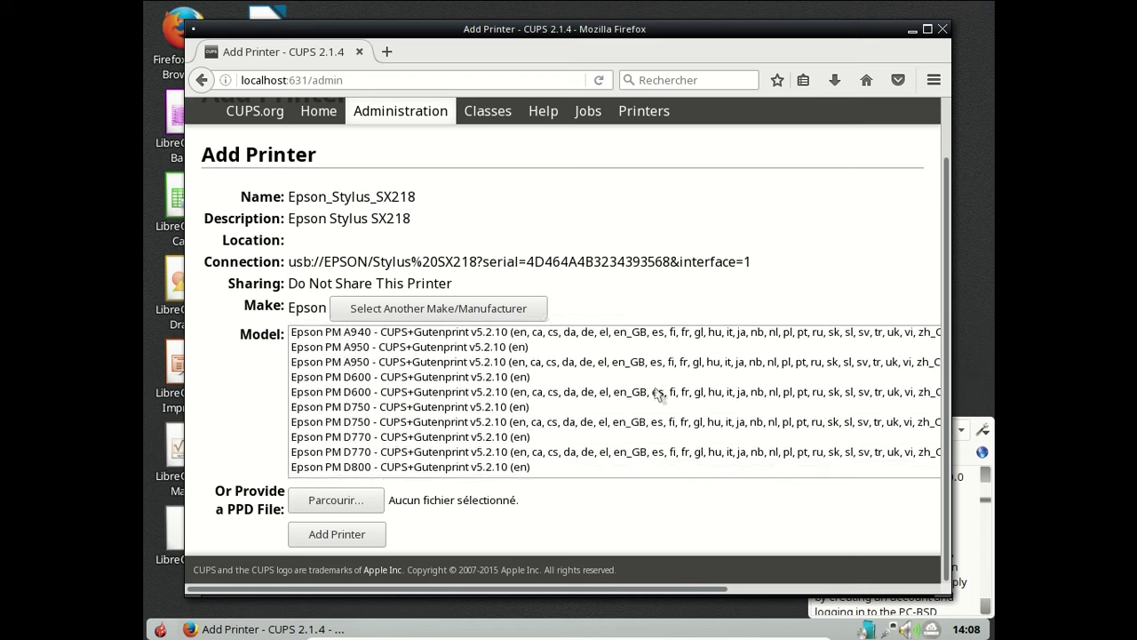
{"action": "scroll", "coordinate": [657, 394], "scroll_direction": "down", "scroll_amount": 15}
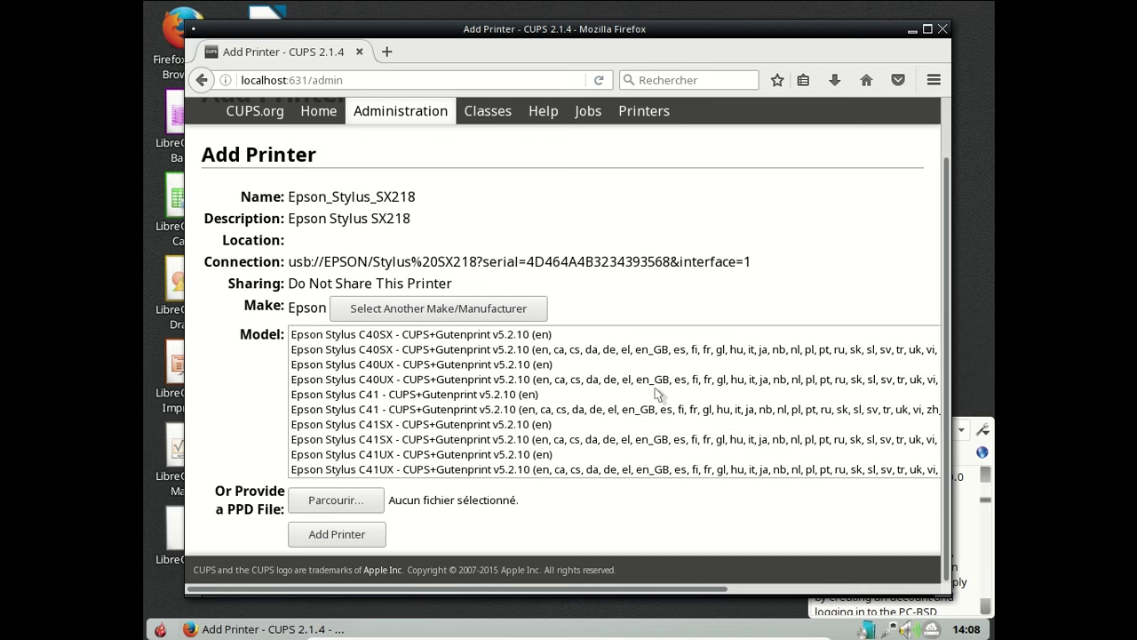
{"action": "scroll", "coordinate": [658, 391], "scroll_direction": "down", "scroll_amount": 15}
{"action": "scroll", "coordinate": [658, 394], "scroll_direction": "down", "scroll_amount": 15}
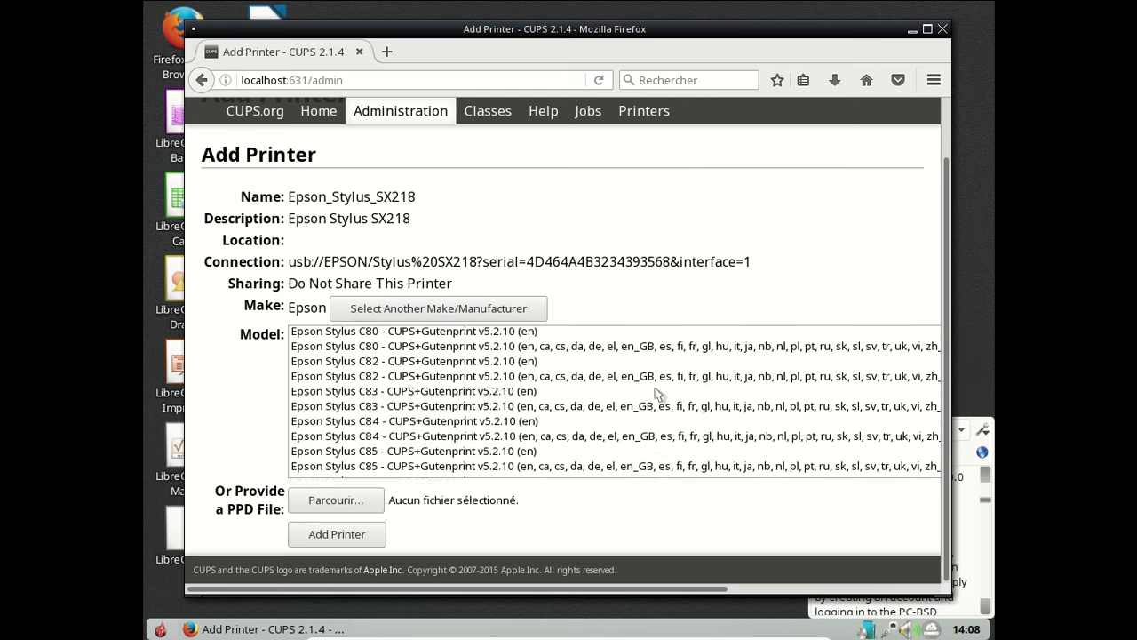
{"action": "scroll", "coordinate": [657, 394], "scroll_direction": "down", "scroll_amount": 15}
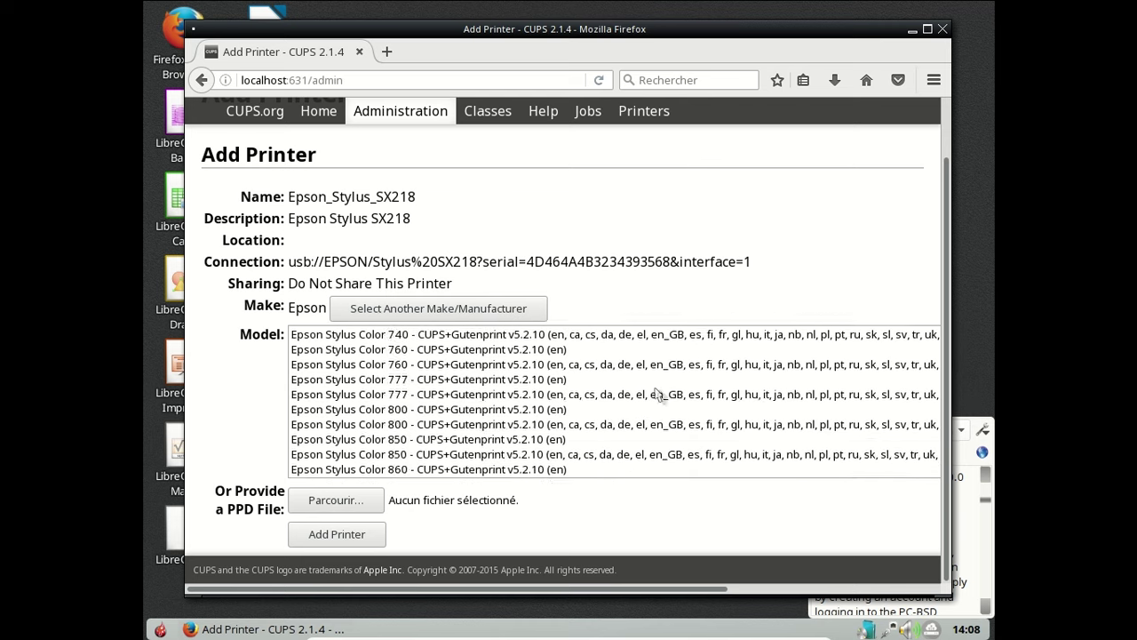
{"action": "scroll", "coordinate": [657, 393], "scroll_direction": "down", "scroll_amount": 15}
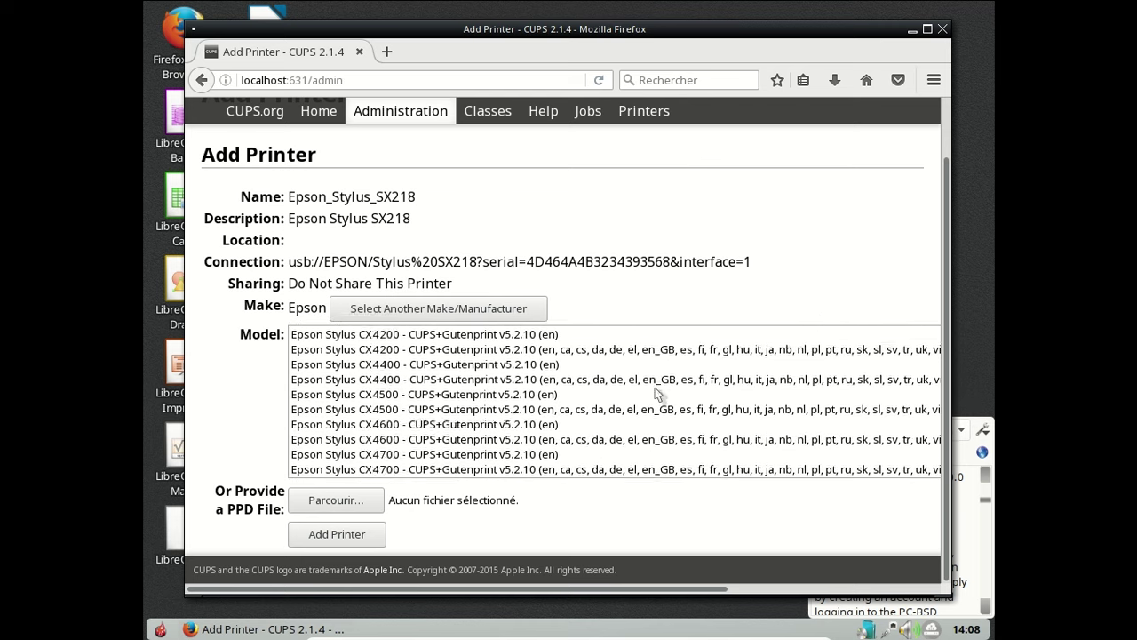
{"action": "scroll", "coordinate": [657, 394], "scroll_direction": "down", "scroll_amount": 15}
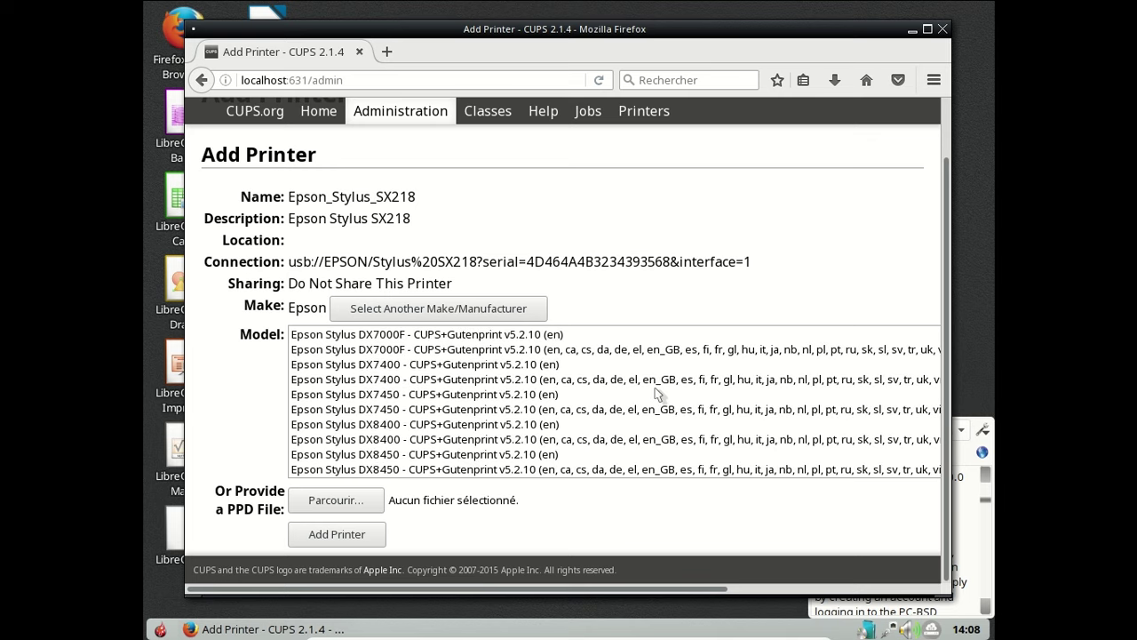
{"action": "left_click", "coordinate": [658, 393]}
{"action": "key", "text": "Down"}
{"action": "key", "text": "Down"}
{"action": "key", "text": "Down"}
{"action": "key", "text": "Down"}
{"action": "key", "text": "Down"}
{"action": "key", "text": "Down"}
{"action": "key", "text": "Down"}
{"action": "key", "text": "Down"}
{"action": "key", "text": "Down"}
{"action": "key", "text": "Down"}
{"action": "key", "text": "Down"}
{"action": "key", "text": "Down"}
{"action": "key", "text": "Down"}
{"action": "key", "text": "Down"}
{"action": "key", "text": "Down"}
{"action": "key", "text": "Down"}
{"action": "key", "text": "Down"}
{"action": "key", "text": "Down"}
{"action": "key", "text": "Down"}
{"action": "key", "text": "Down"}
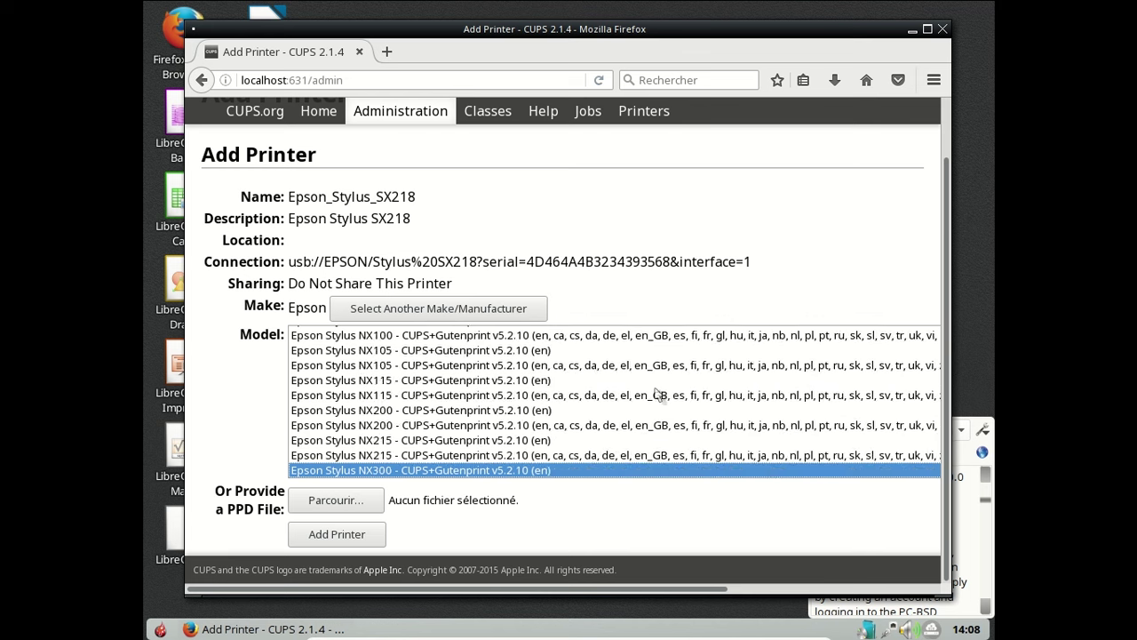
{"action": "key", "text": "Down"}
{"action": "key", "text": "Down"}
{"action": "key", "text": "Down"}
{"action": "key", "text": "Down"}
{"action": "key", "text": "Down"}
{"action": "key", "text": "Down"}
{"action": "key", "text": "Down"}
{"action": "key", "text": "Down"}
{"action": "key", "text": "Down"}
{"action": "key", "text": "Down"}
{"action": "key", "text": "Down"}
{"action": "key", "text": "Down"}
{"action": "key", "text": "Down"}
{"action": "key", "text": "Down"}
{"action": "key", "text": "Down"}
{"action": "key", "text": "Down"}
{"action": "key", "text": "Down"}
{"action": "key", "text": "Down"}
{"action": "key", "text": "Down"}
{"action": "key", "text": "Down"}
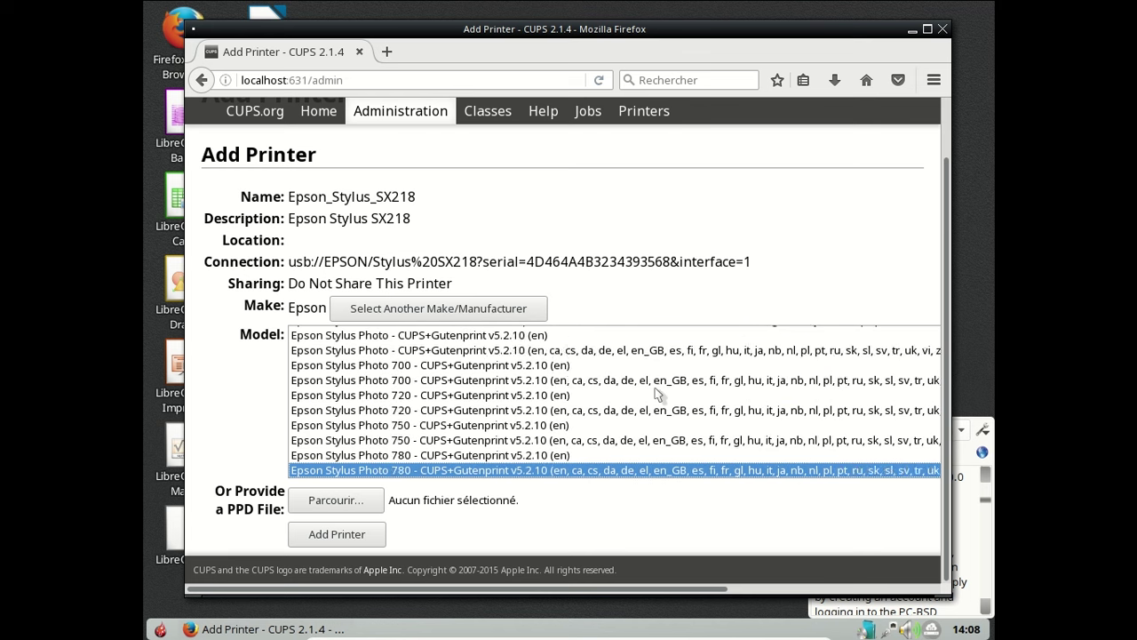